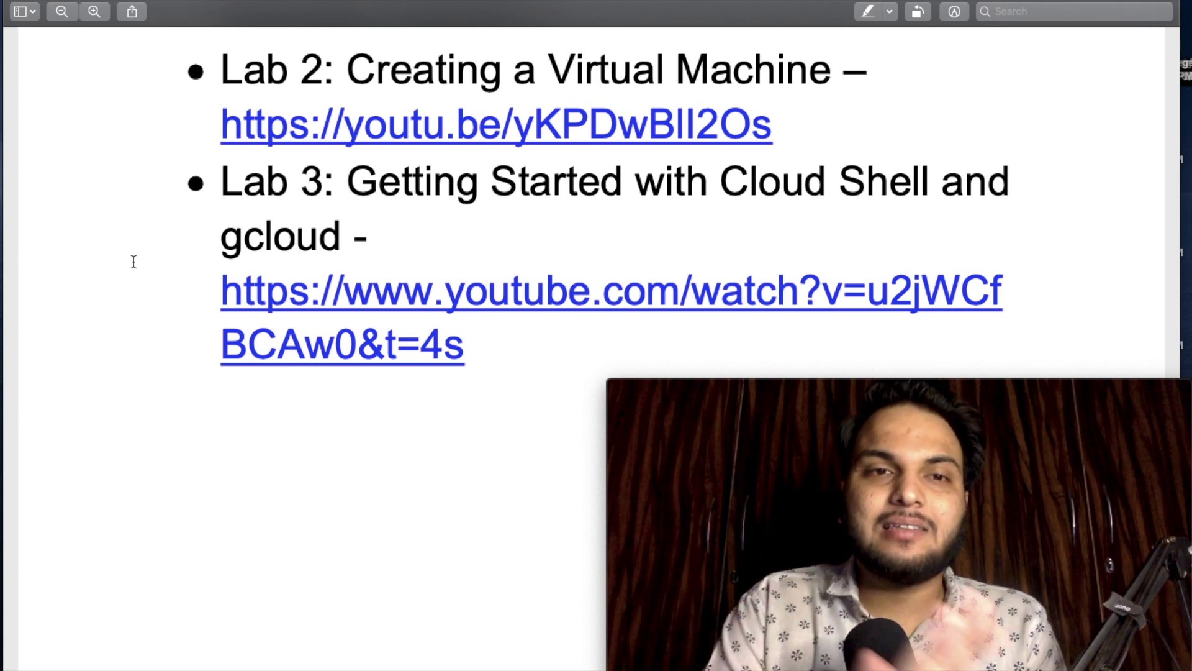
Look through the PDF's skill badge sections and their lab video links, down to Deploy to Kubernetes in Google Cloud
{"action": "scroll", "coordinate": [412, 337], "scroll_direction": "down", "scroll_amount": 20}
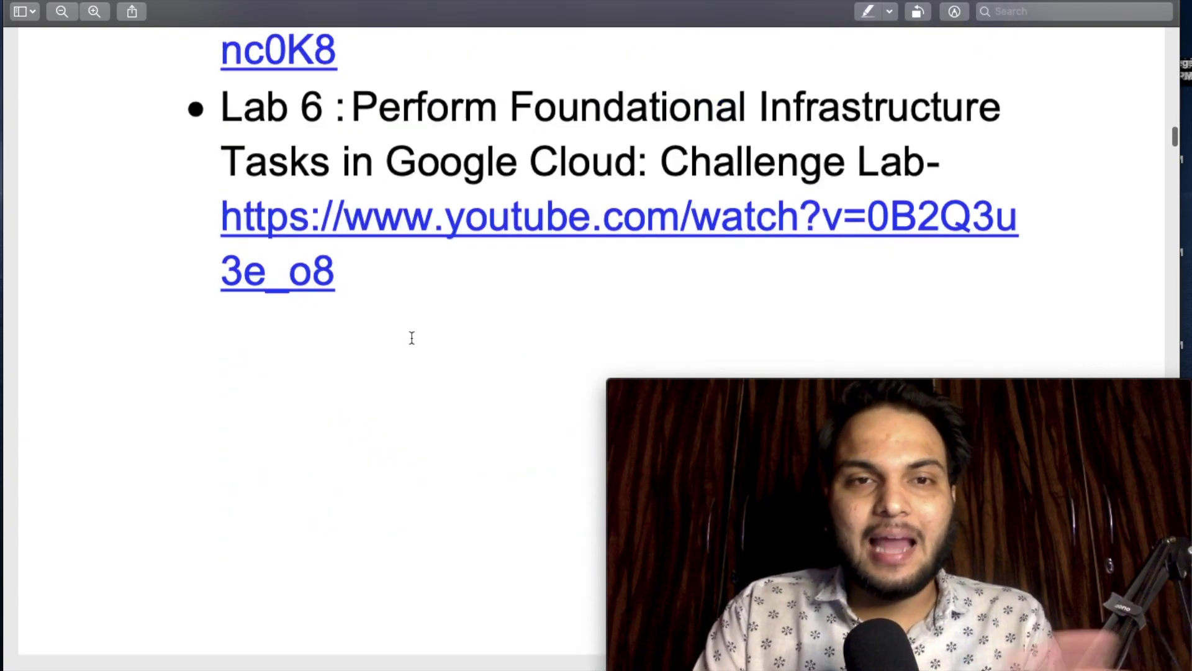
{"action": "scroll", "coordinate": [411, 337], "scroll_direction": "down", "scroll_amount": 20}
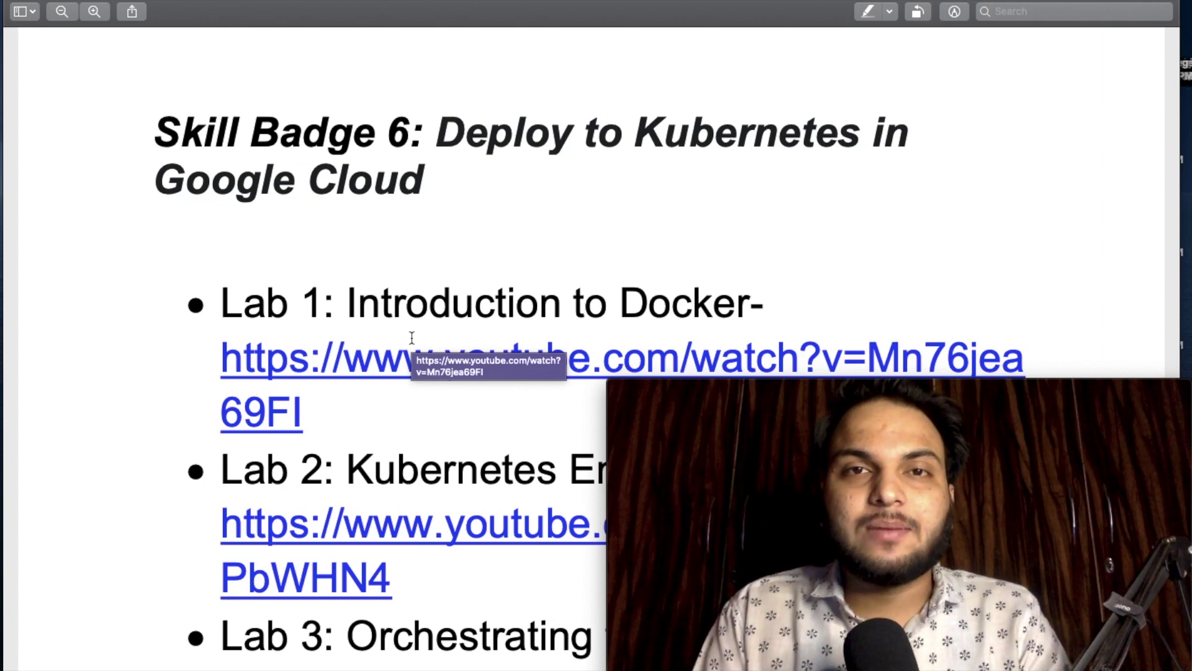
{"action": "scroll", "coordinate": [412, 337], "scroll_direction": "up", "scroll_amount": 10}
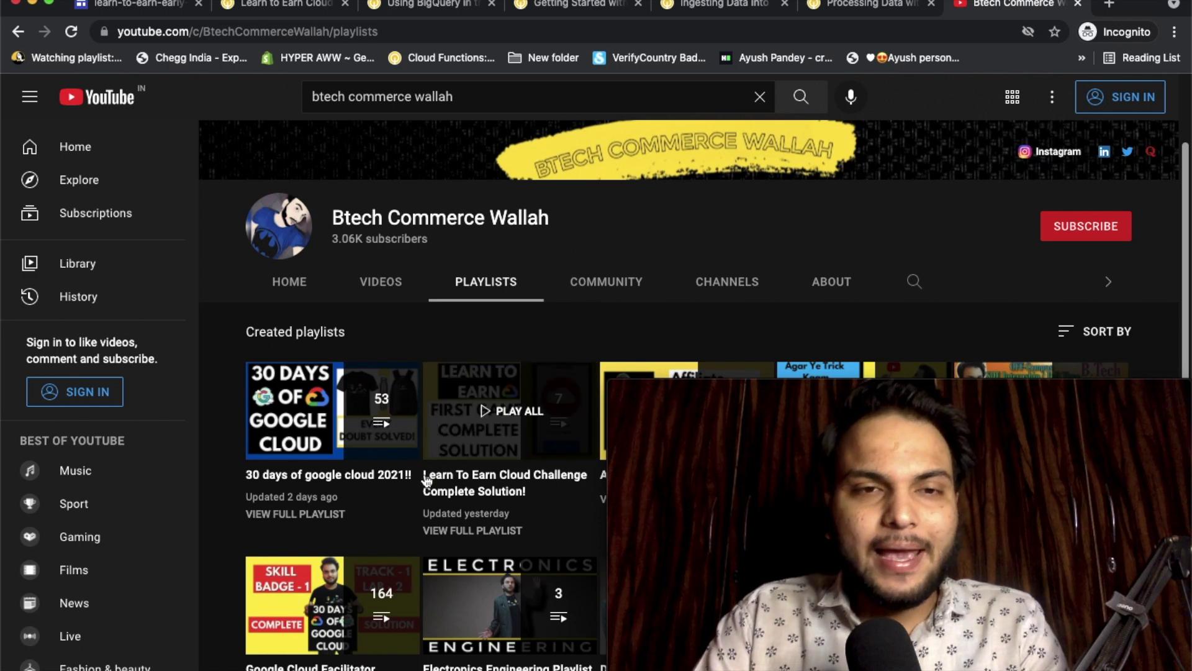
Open the full "30 days of google cloud 2021!!" playlist on YouTube and look through its lab videos
{"action": "left_click", "coordinate": [328, 516]}
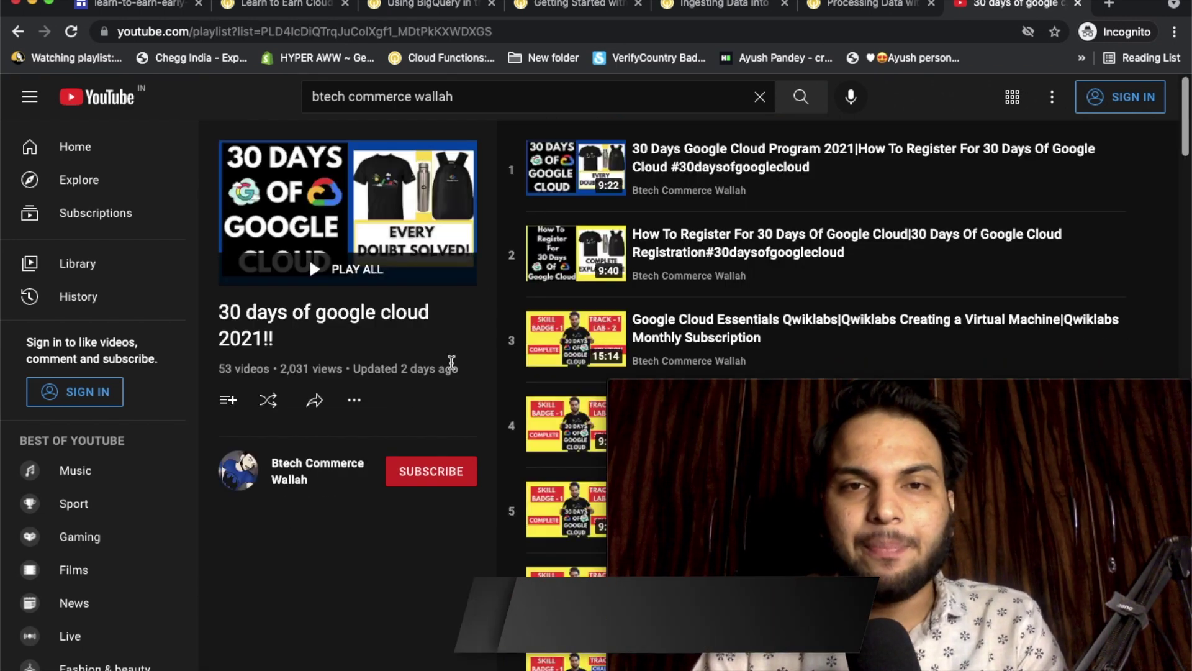
{"action": "scroll", "coordinate": [1061, 463], "scroll_direction": "down", "scroll_amount": 3}
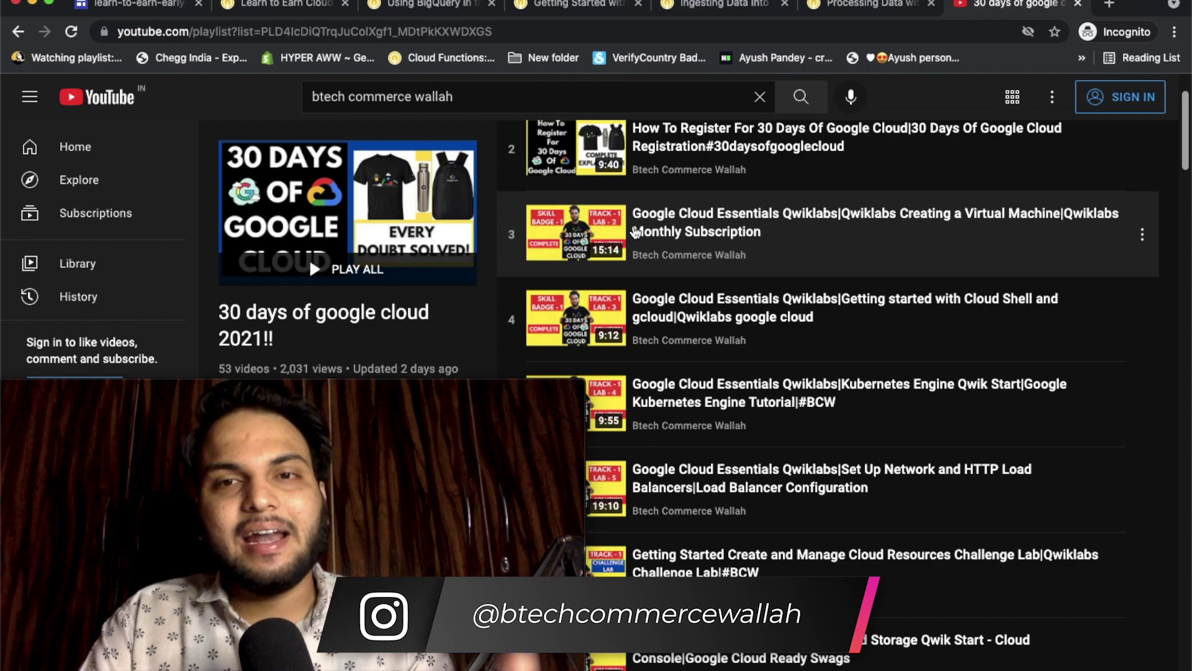
{"action": "scroll", "coordinate": [751, 271], "scroll_direction": "down", "scroll_amount": 10}
{"action": "scroll", "coordinate": [751, 271], "scroll_direction": "down", "scroll_amount": 15}
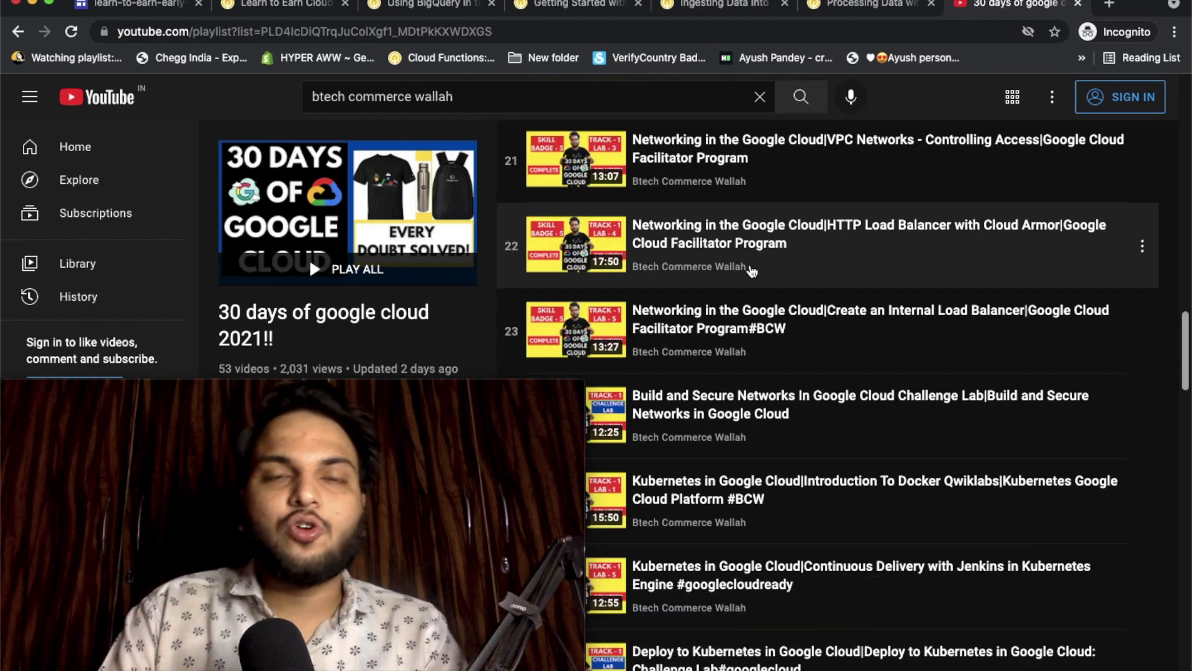
{"action": "scroll", "coordinate": [751, 272], "scroll_direction": "down", "scroll_amount": 20}
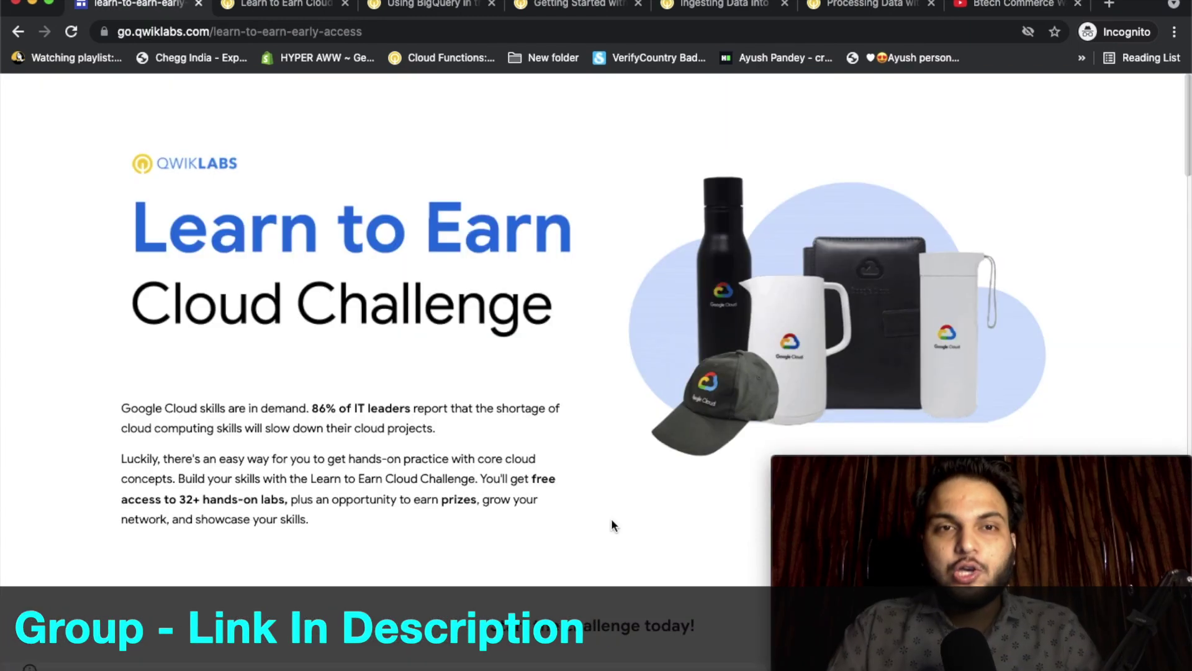
Find the Data+ track on the Learn to Earn Cloud Challenge page and join its game
{"action": "scroll", "coordinate": [611, 517], "scroll_direction": "down", "scroll_amount": 5}
{"action": "scroll", "coordinate": [611, 518], "scroll_direction": "down", "scroll_amount": 10}
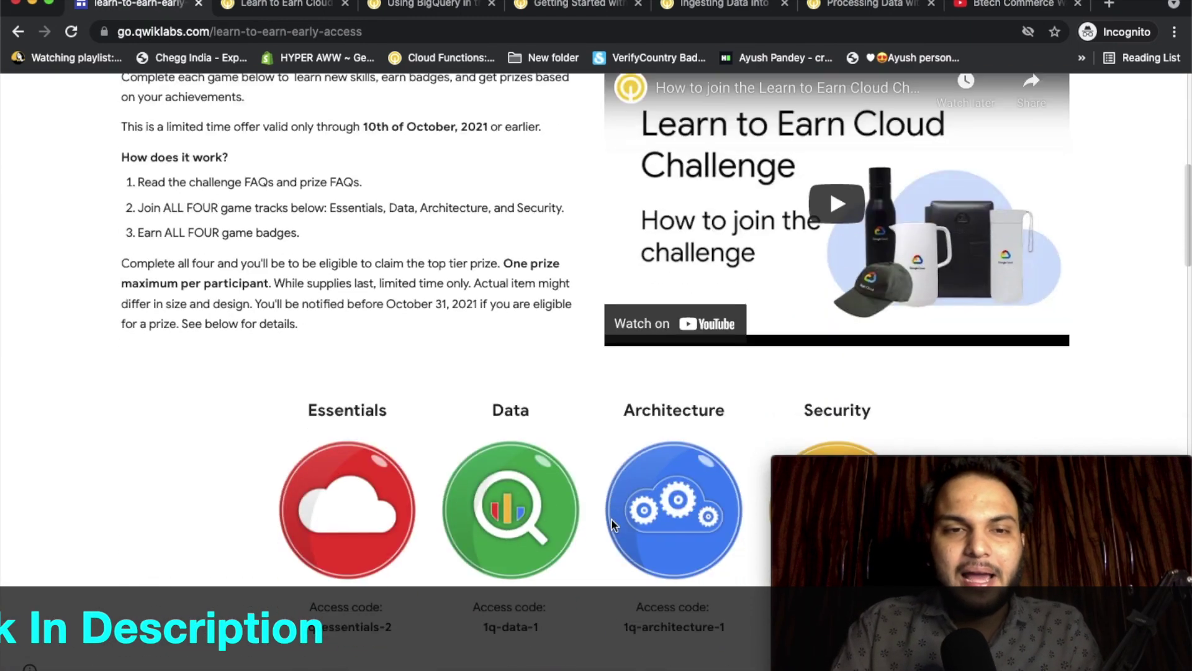
{"action": "scroll", "coordinate": [314, 378], "scroll_direction": "up", "scroll_amount": 1}
{"action": "scroll", "coordinate": [522, 386], "scroll_direction": "down", "scroll_amount": 7}
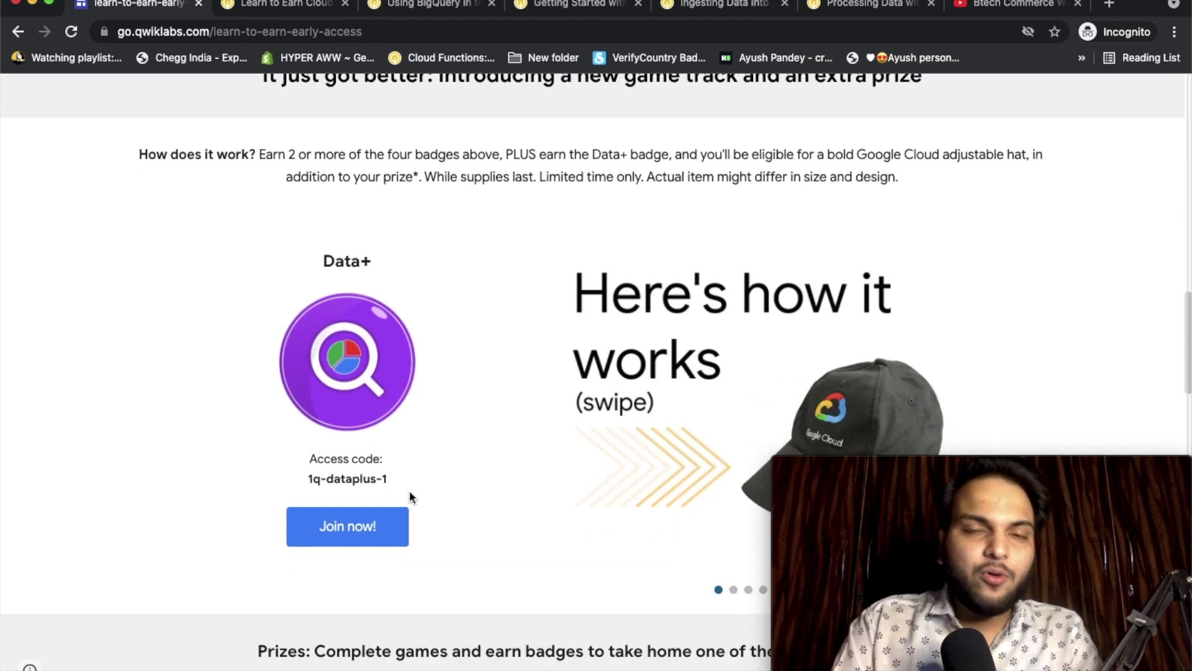
{"action": "scroll", "coordinate": [410, 497], "scroll_direction": "down", "scroll_amount": 1}
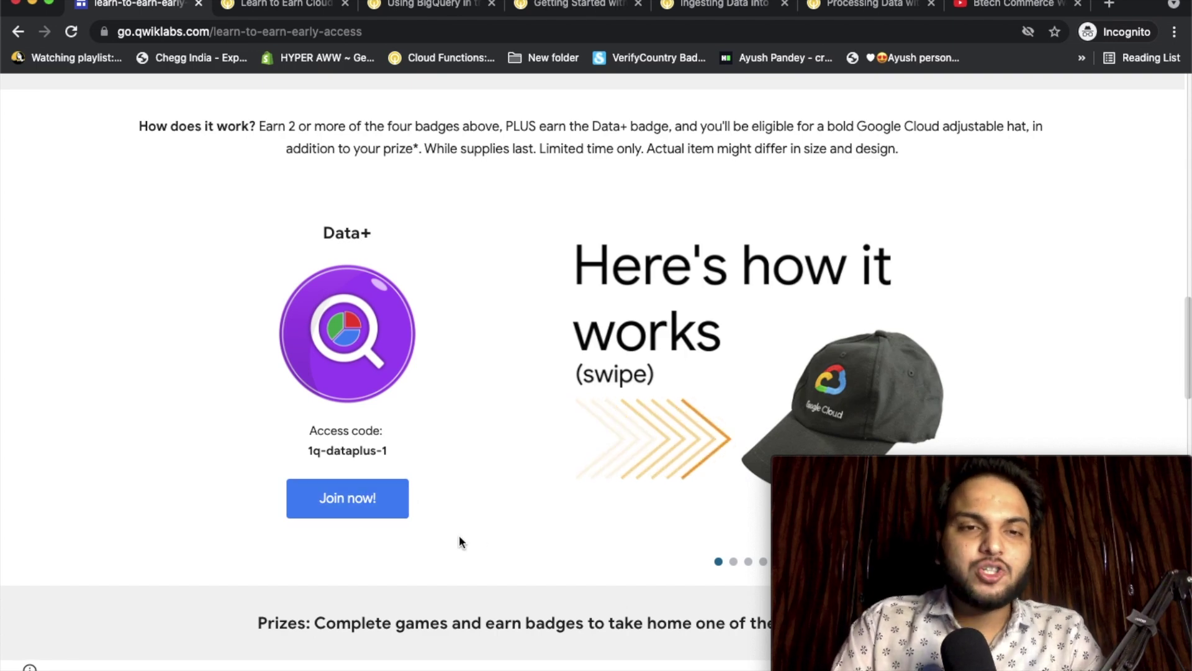
{"action": "left_click", "coordinate": [329, 498]}
Expand the Data+ game's list of hands-on labs and open the Using BigQuery in the Google Cloud Console lab
{"action": "scroll", "coordinate": [920, 367], "scroll_direction": "down", "scroll_amount": 15}
{"action": "scroll", "coordinate": [920, 370], "scroll_direction": "down", "scroll_amount": 1}
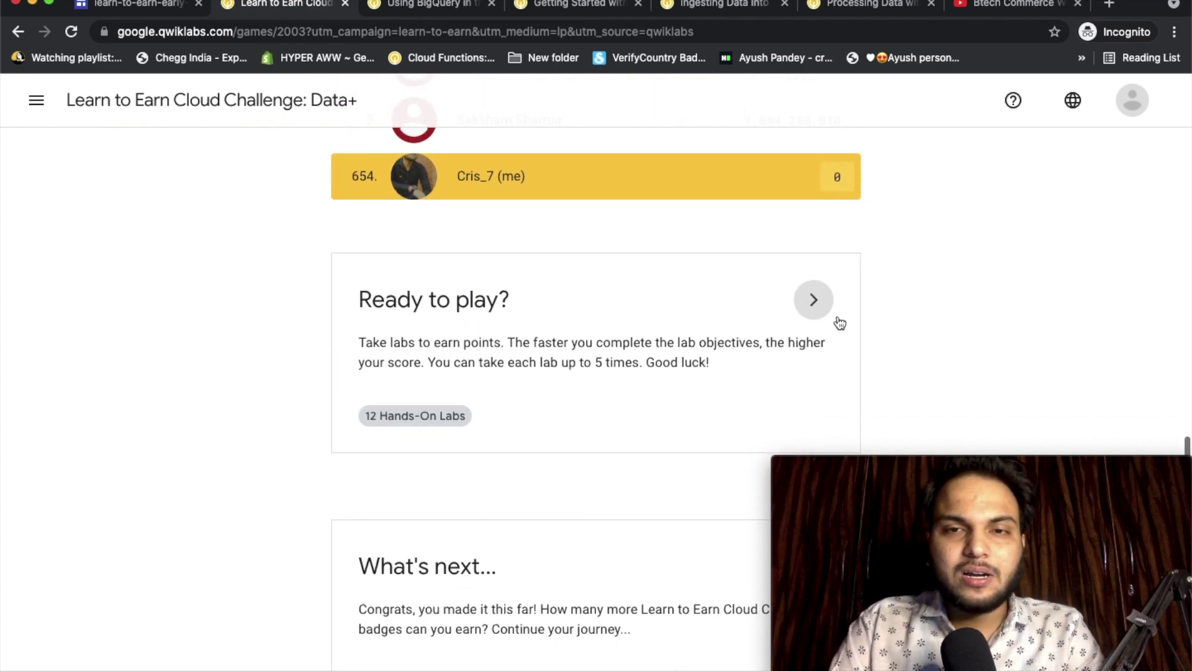
{"action": "left_click", "coordinate": [815, 301]}
{"action": "scroll", "coordinate": [891, 336], "scroll_direction": "down", "scroll_amount": 5}
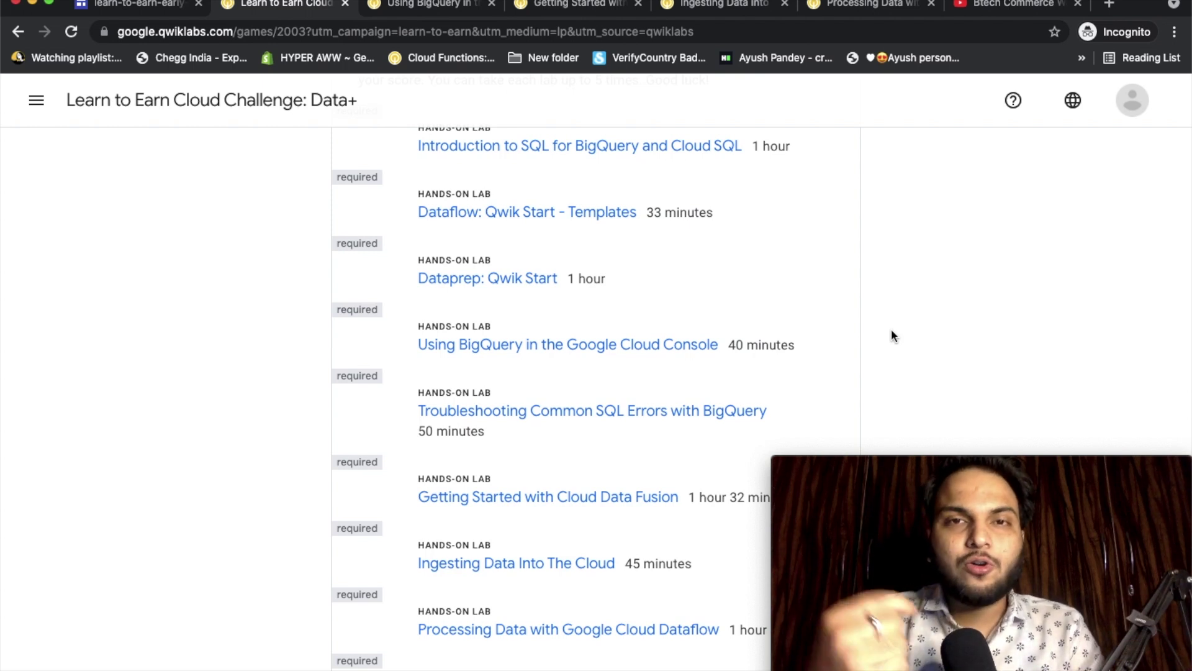
{"action": "scroll", "coordinate": [679, 455], "scroll_direction": "down", "scroll_amount": 1}
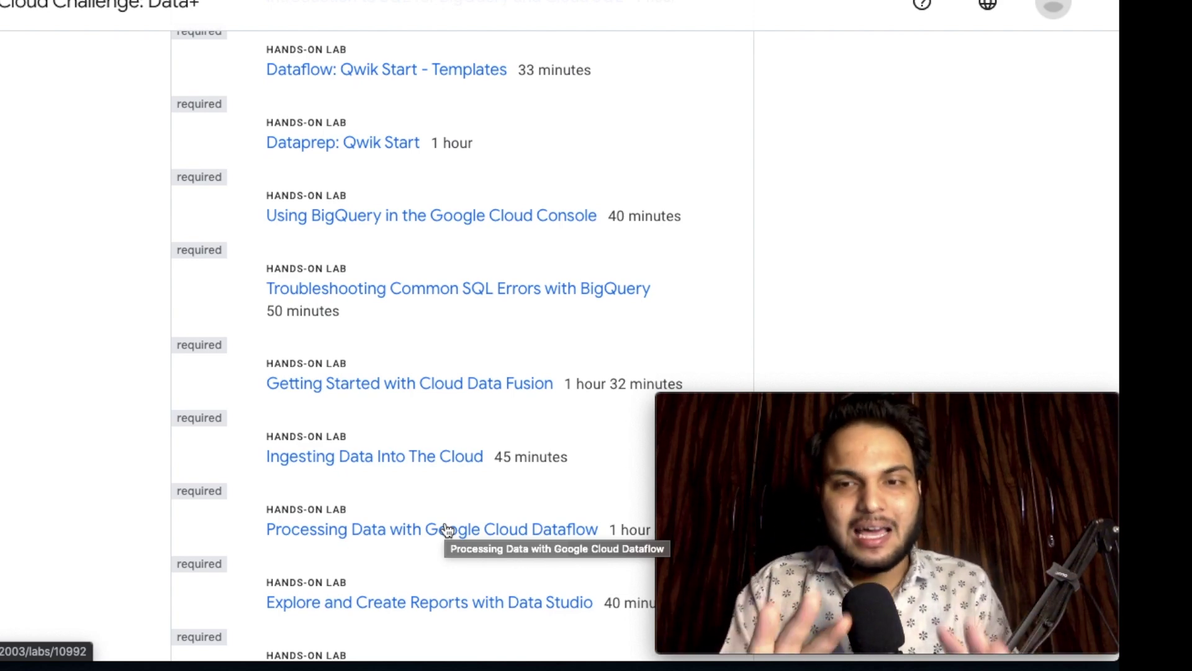
{"action": "scroll", "coordinate": [446, 528], "scroll_direction": "up", "scroll_amount": 3}
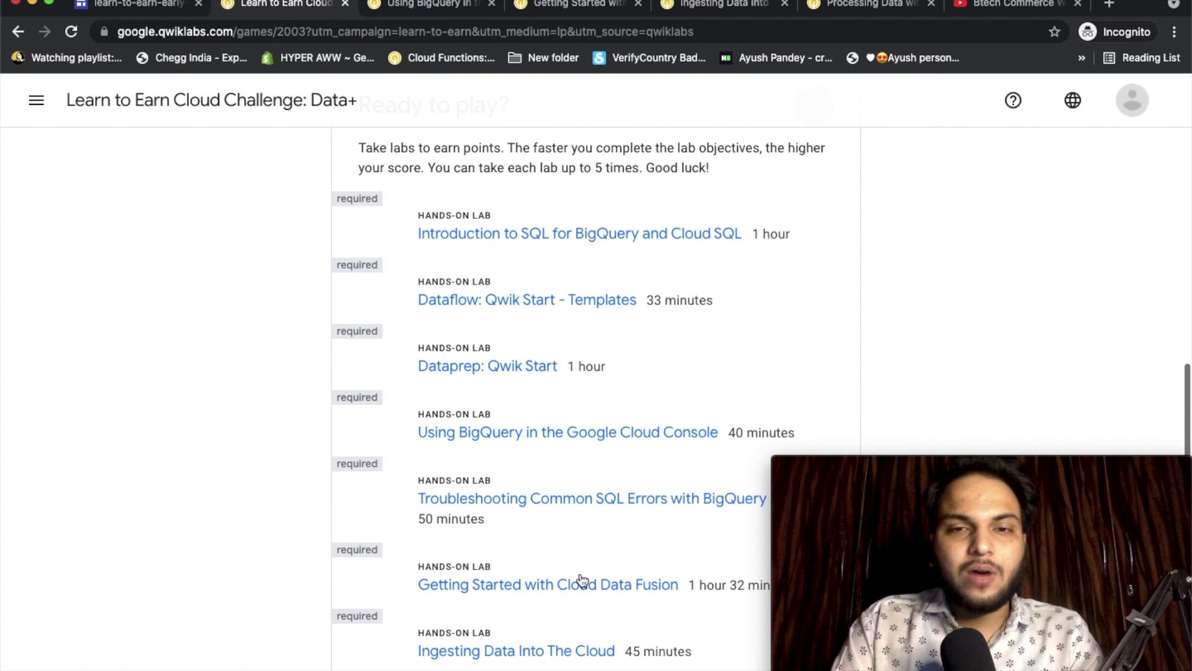
{"action": "left_click", "coordinate": [546, 434]}
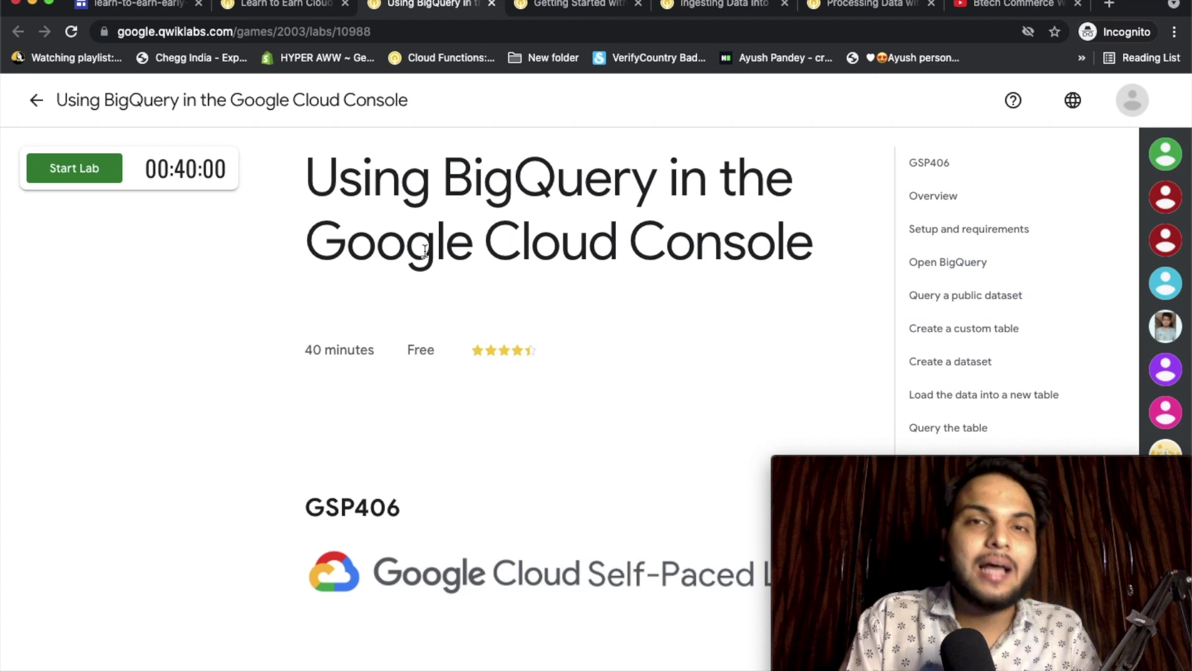
Examine the BigQuery lab's instructions and progress checkpoints from the overview to the closing section
{"action": "scroll", "coordinate": [429, 280], "scroll_direction": "down", "scroll_amount": 1}
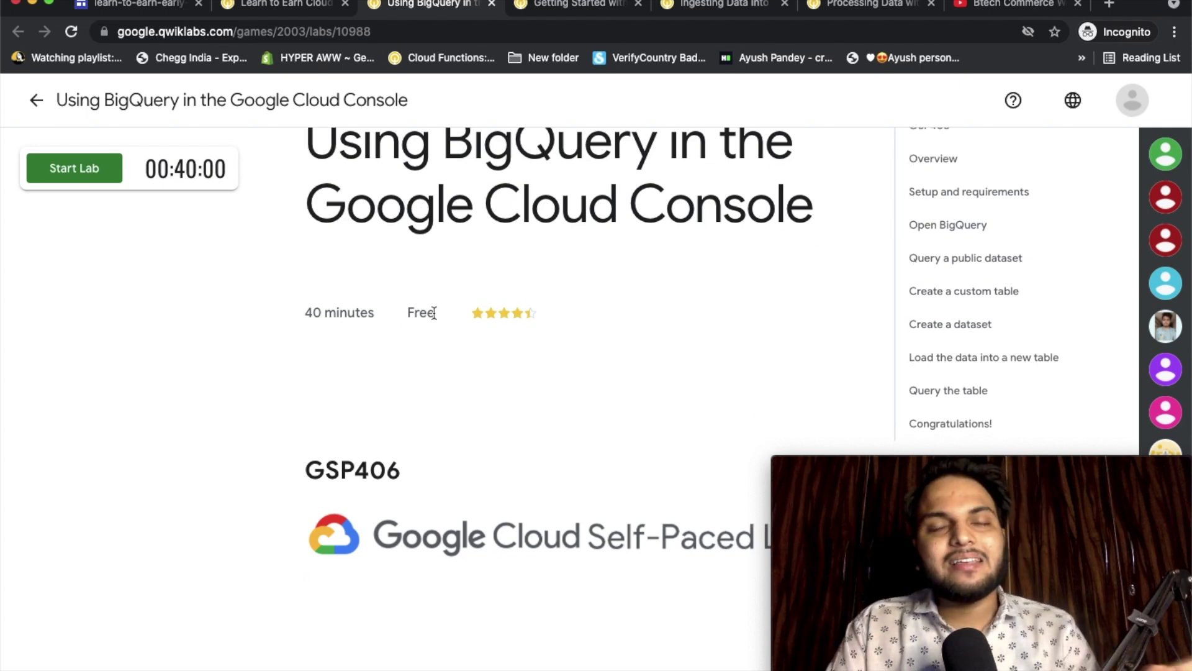
{"action": "scroll", "coordinate": [434, 312], "scroll_direction": "down", "scroll_amount": 10}
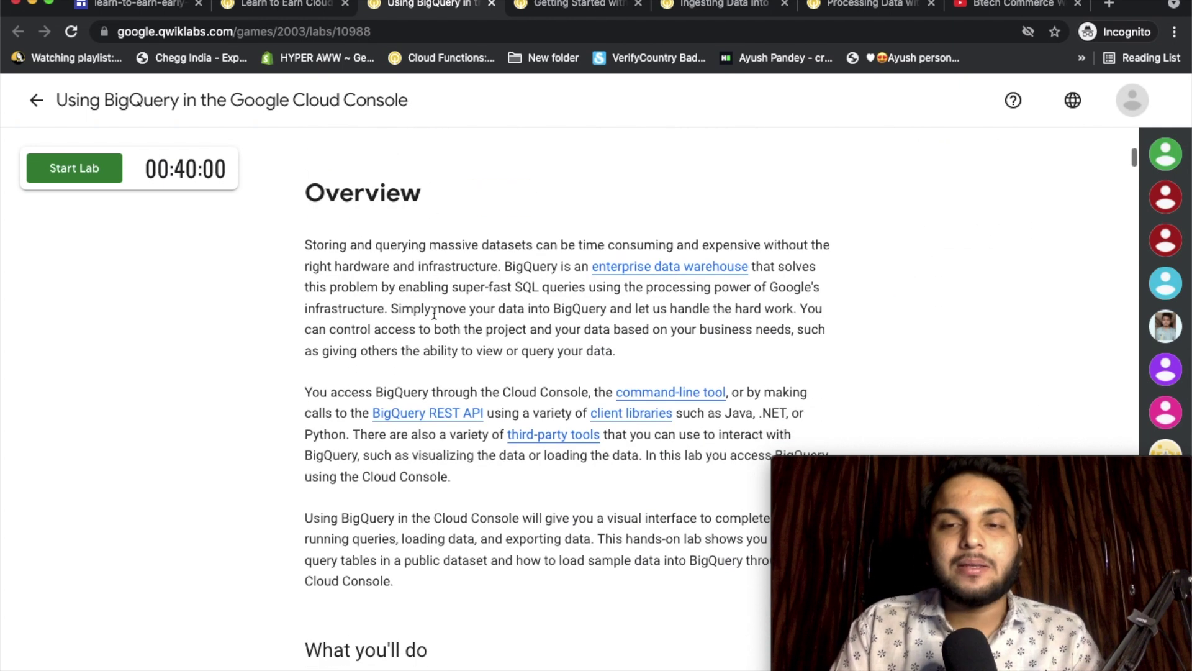
{"action": "scroll", "coordinate": [434, 311], "scroll_direction": "down", "scroll_amount": 20}
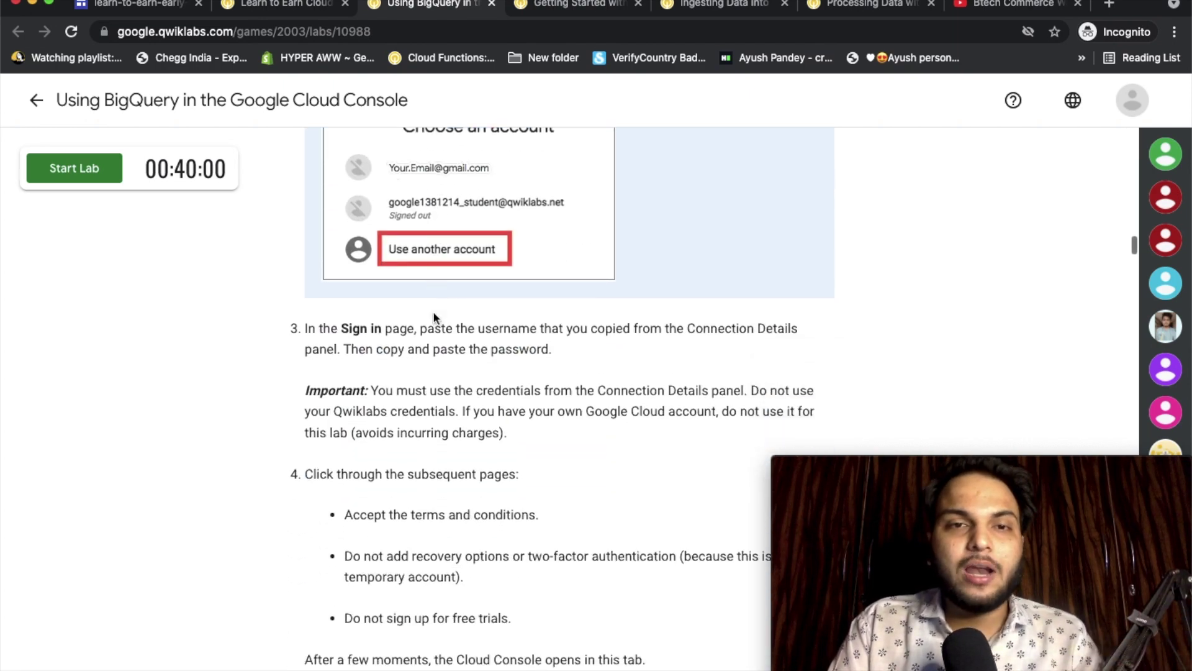
{"action": "scroll", "coordinate": [434, 312], "scroll_direction": "down", "scroll_amount": 20}
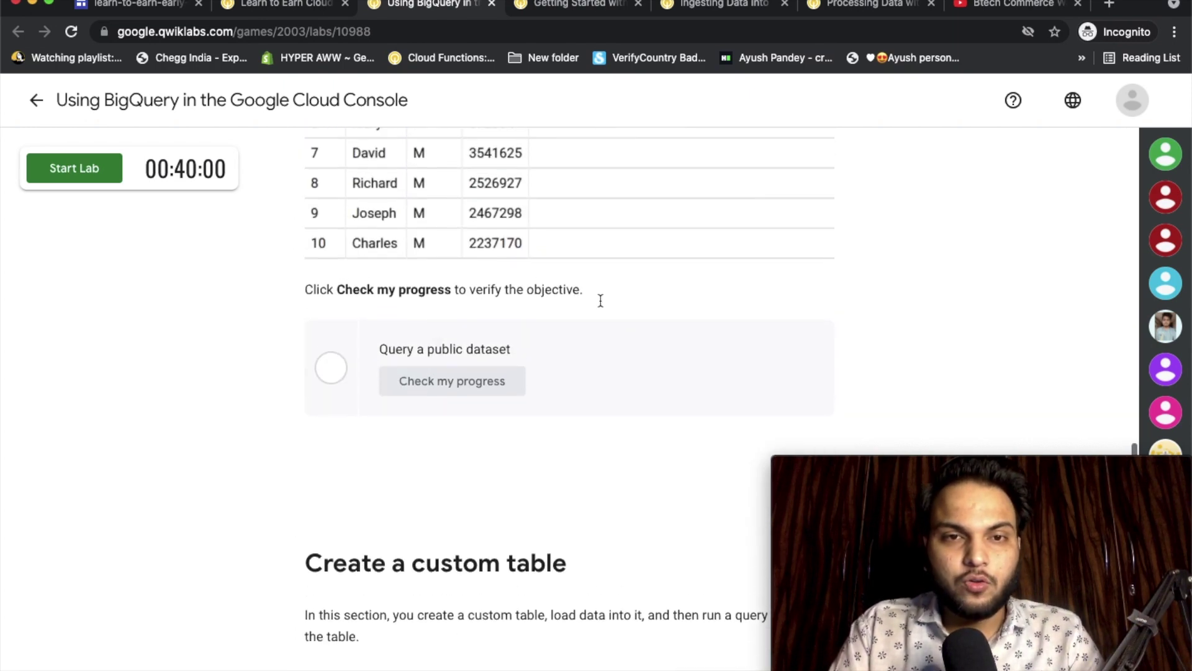
{"action": "scroll", "coordinate": [501, 196], "scroll_direction": "down", "scroll_amount": 20}
{"action": "scroll", "coordinate": [561, 230], "scroll_direction": "up", "scroll_amount": 4}
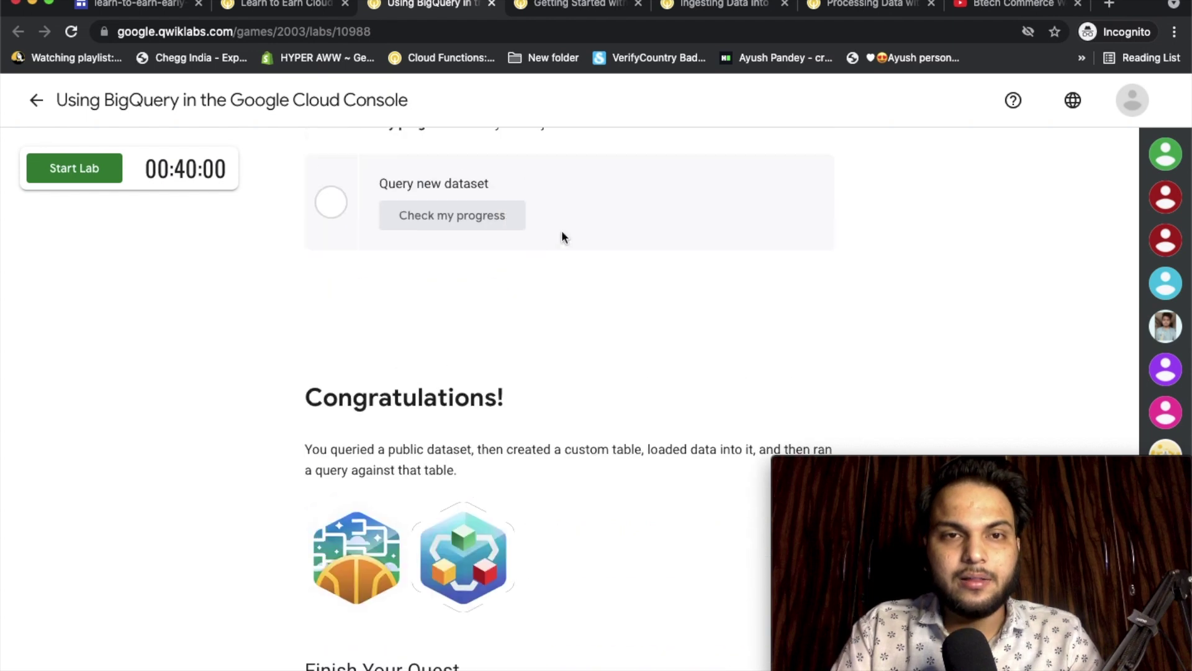
{"action": "scroll", "coordinate": [519, 226], "scroll_direction": "up", "scroll_amount": 20}
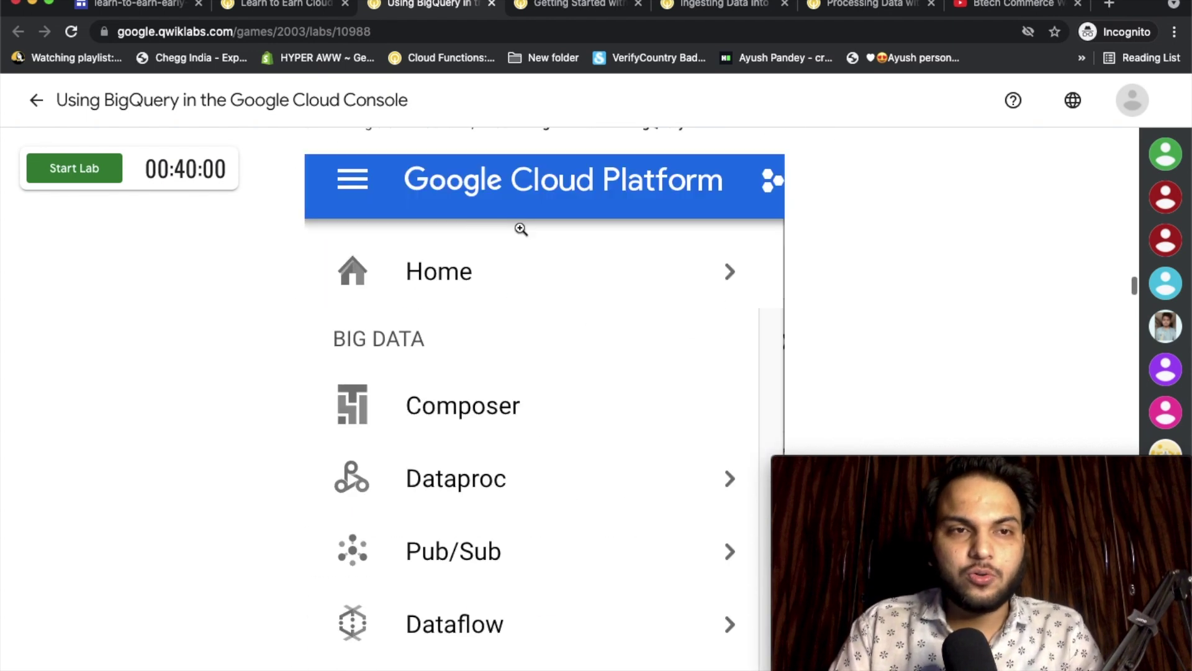
Start the lab, copy its temporary password, and sign in to the Google Cloud Console with the lab's student account
{"action": "left_click", "coordinate": [101, 166]}
{"action": "left_click", "coordinate": [213, 414]}
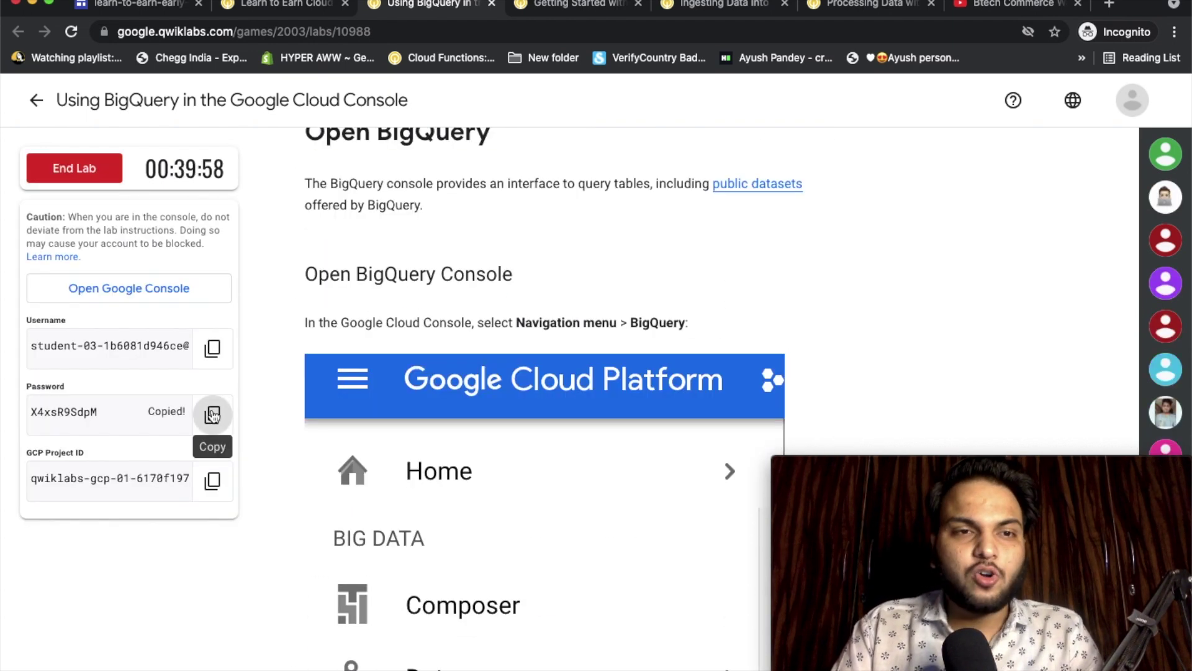
{"action": "left_click", "coordinate": [184, 290]}
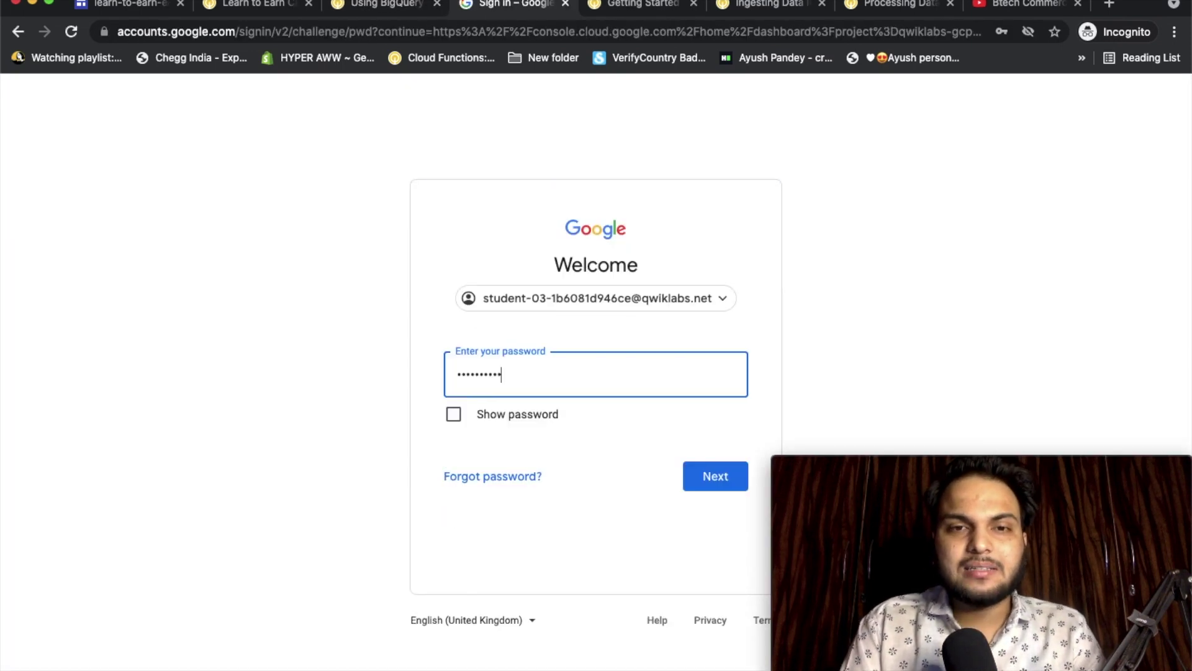
{"action": "key", "text": "Return"}
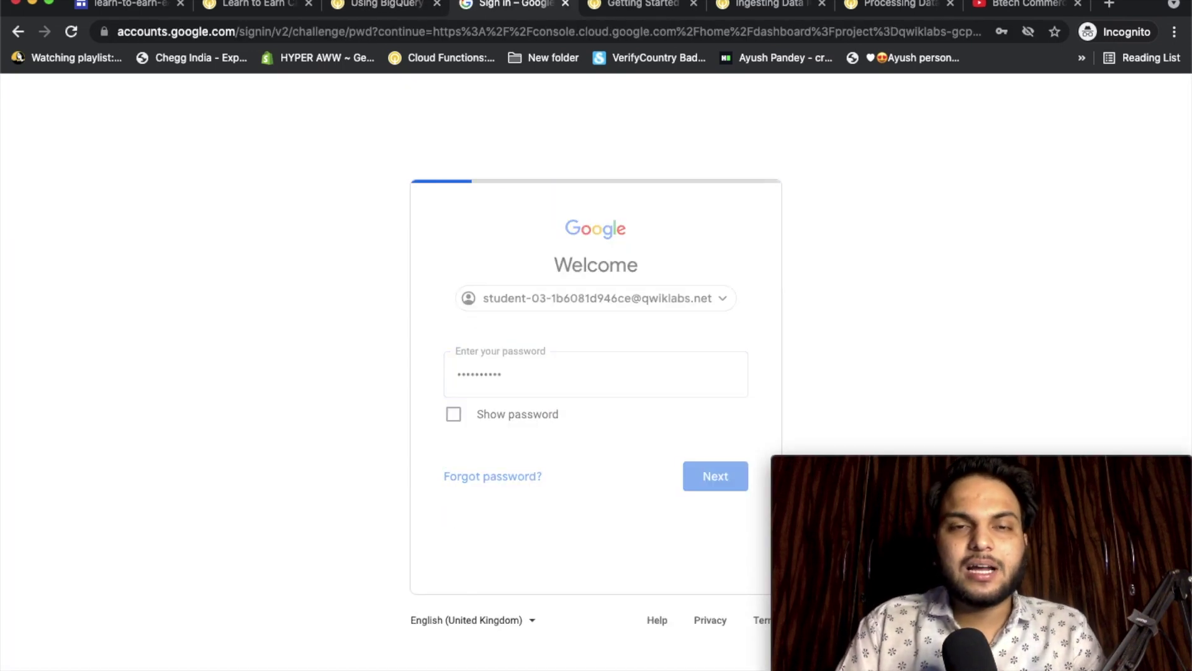
Following the lab's Open BigQuery section, search the Cloud Console for "bigqu", open BigQuery and dismiss the welcome message
{"action": "key", "text": "ctrl+shift+Tab"}
{"action": "scroll", "coordinate": [836, 321], "scroll_direction": "up", "scroll_amount": 1}
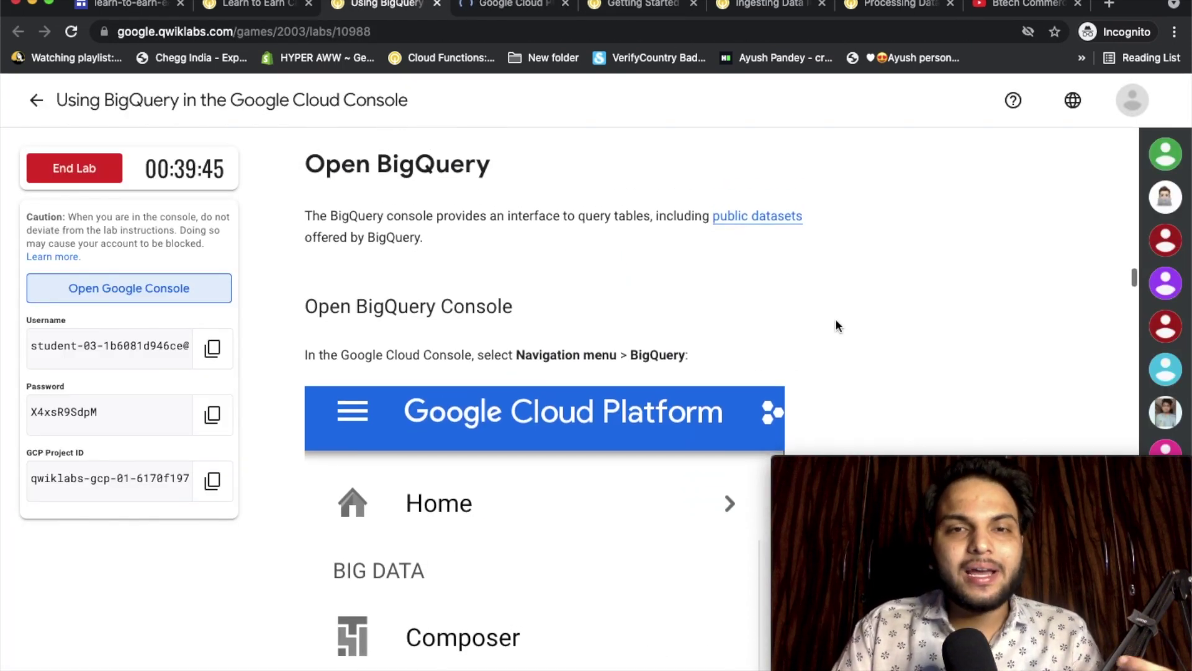
{"action": "scroll", "coordinate": [836, 321], "scroll_direction": "down", "scroll_amount": 5}
{"action": "scroll", "coordinate": [836, 324], "scroll_direction": "down", "scroll_amount": 5}
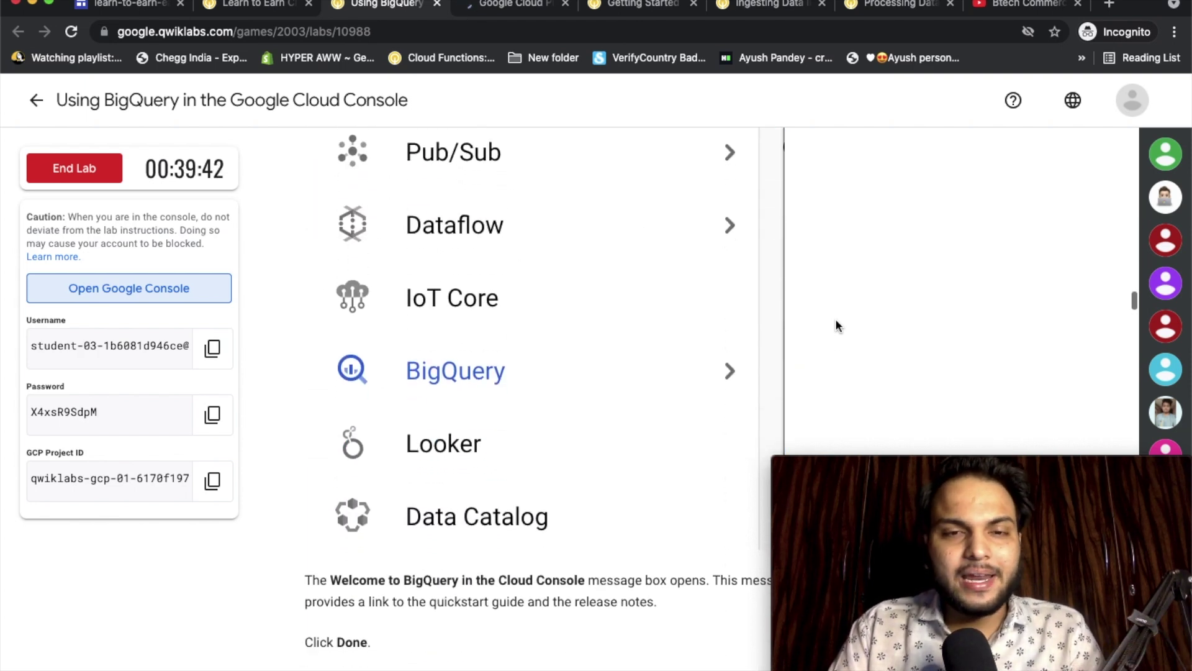
{"action": "scroll", "coordinate": [835, 325], "scroll_direction": "down", "scroll_amount": 2}
{"action": "scroll", "coordinate": [835, 318], "scroll_direction": "down", "scroll_amount": 4}
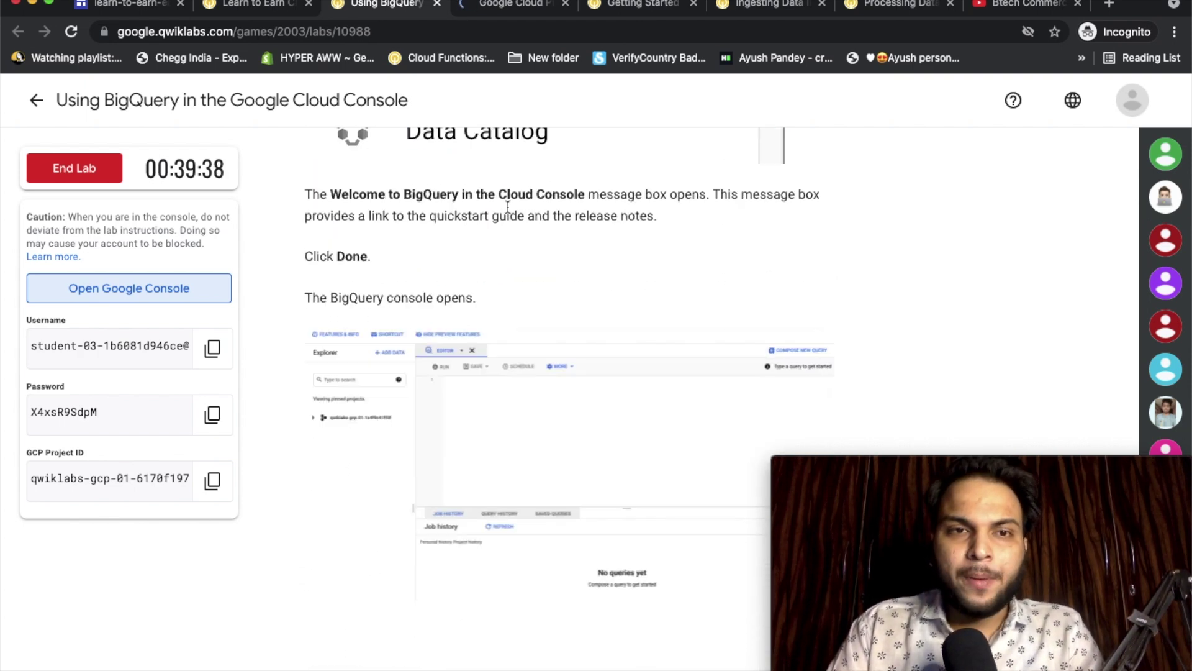
{"action": "scroll", "coordinate": [900, 298], "scroll_direction": "down", "scroll_amount": 5}
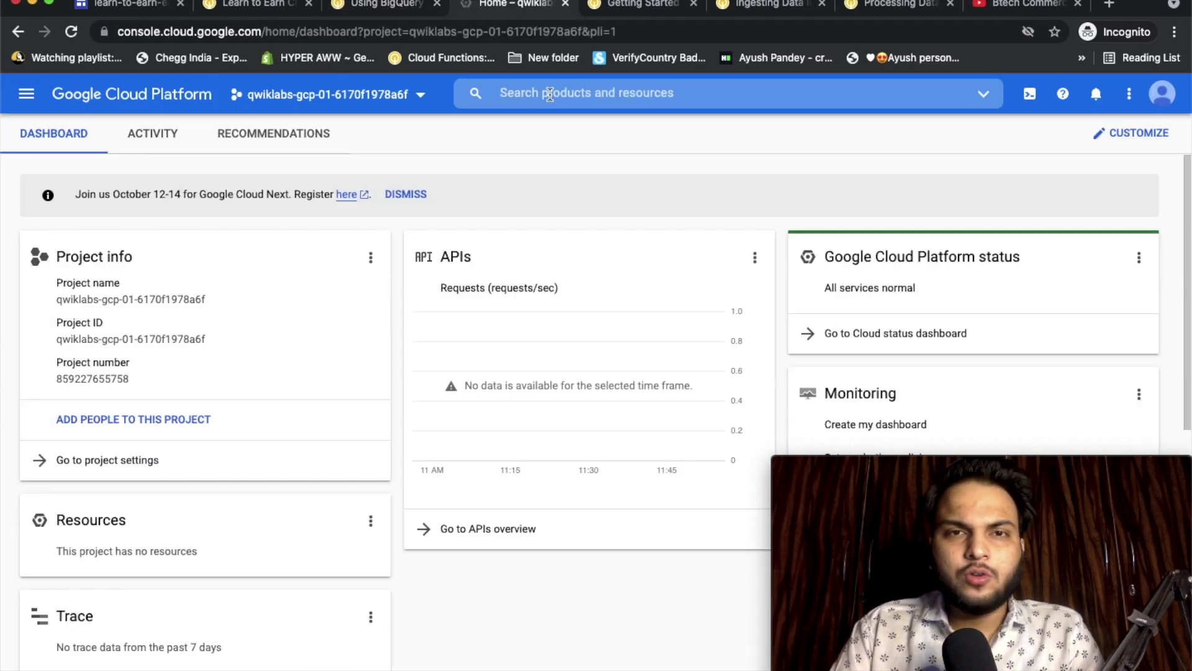
{"action": "left_click", "coordinate": [550, 95]}
{"action": "type", "text": "bigqu"}
{"action": "key", "text": "Return"}
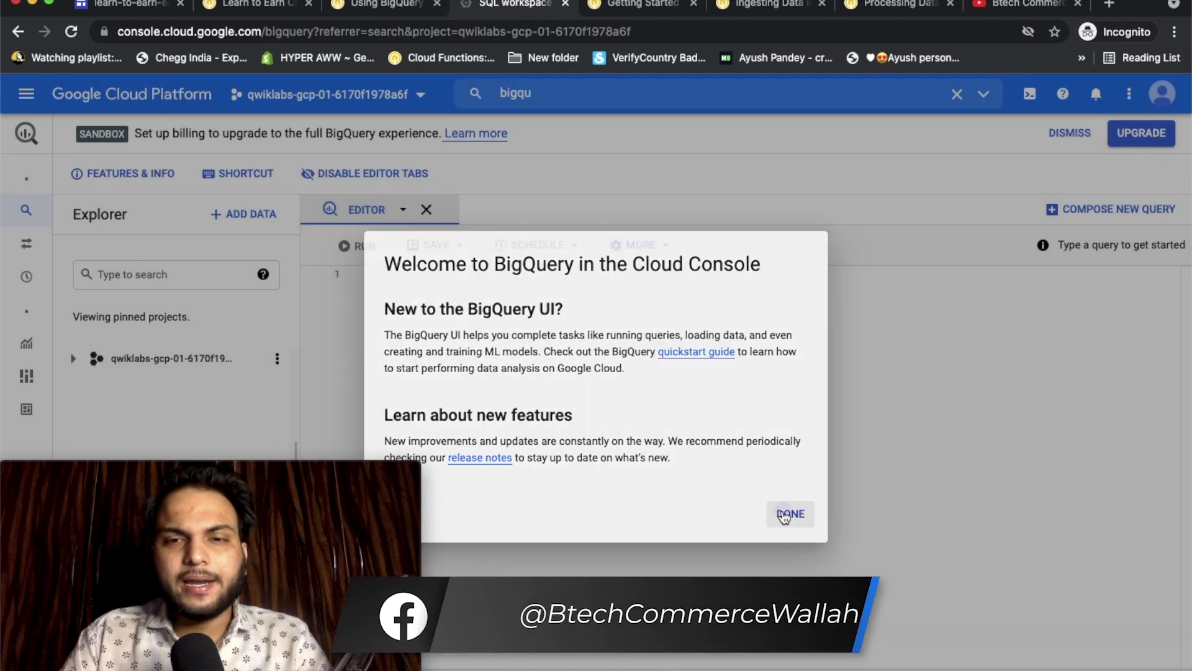
{"action": "left_click", "coordinate": [787, 514]}
Following the lab's Load USA Name dataset section, open BigQuery's public datasets for adding data
{"action": "left_click", "coordinate": [405, 11]}
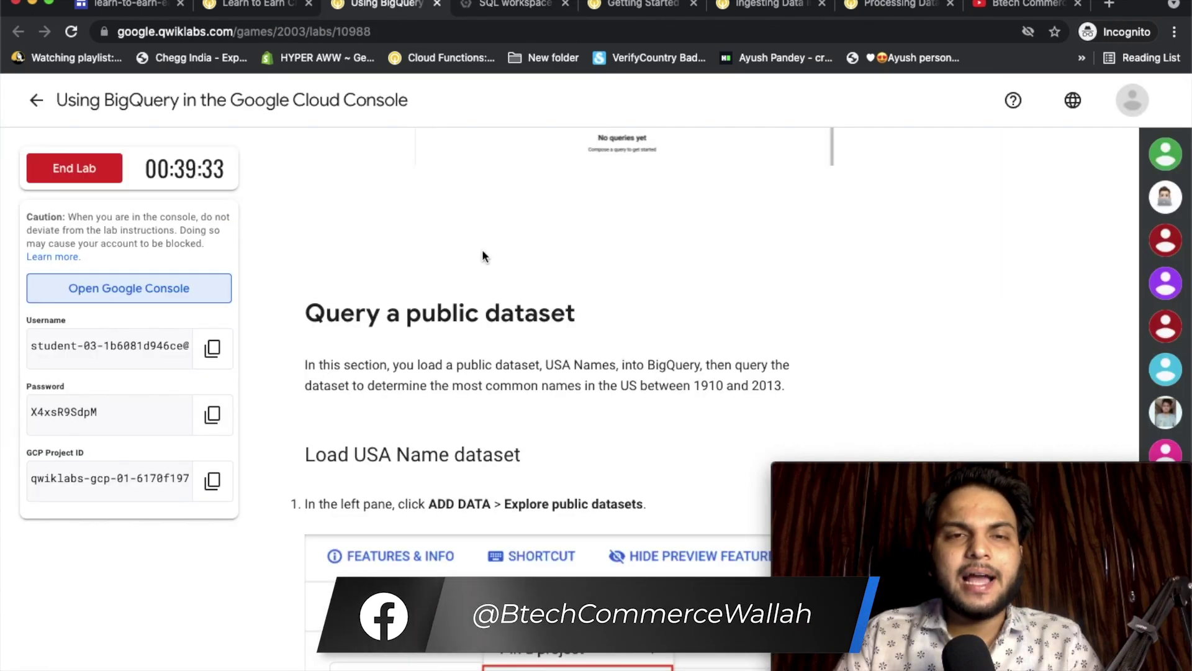
{"action": "scroll", "coordinate": [579, 444], "scroll_direction": "down", "scroll_amount": 2}
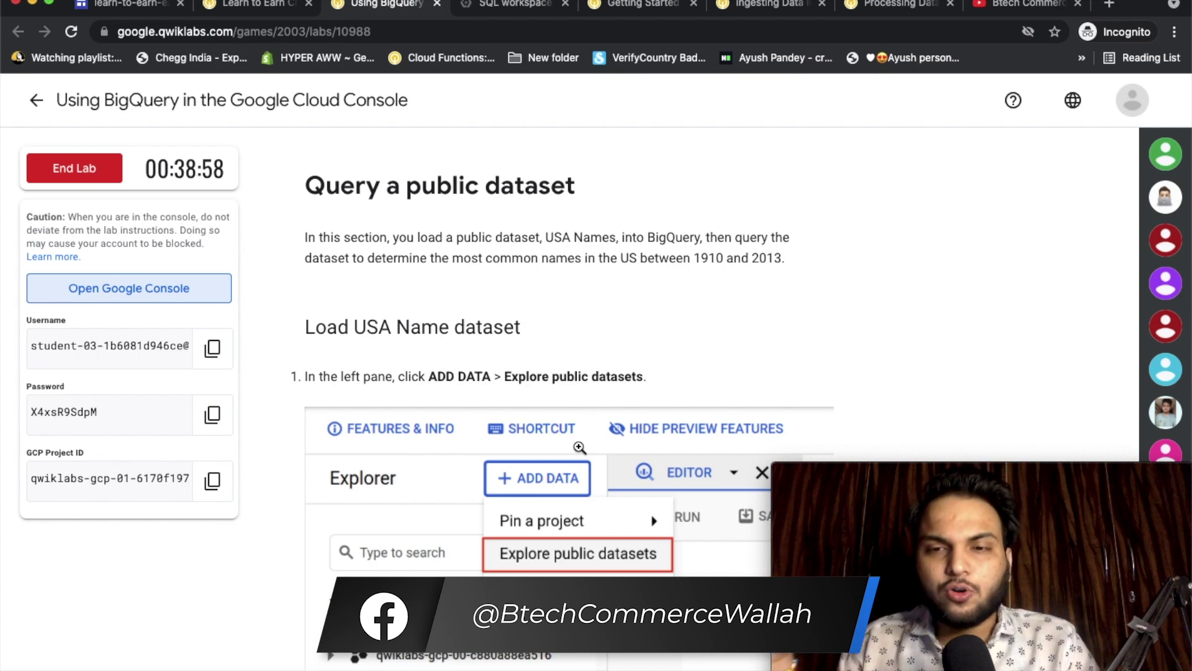
{"action": "scroll", "coordinate": [580, 447], "scroll_direction": "down", "scroll_amount": 2}
{"action": "scroll", "coordinate": [578, 446], "scroll_direction": "down", "scroll_amount": 1}
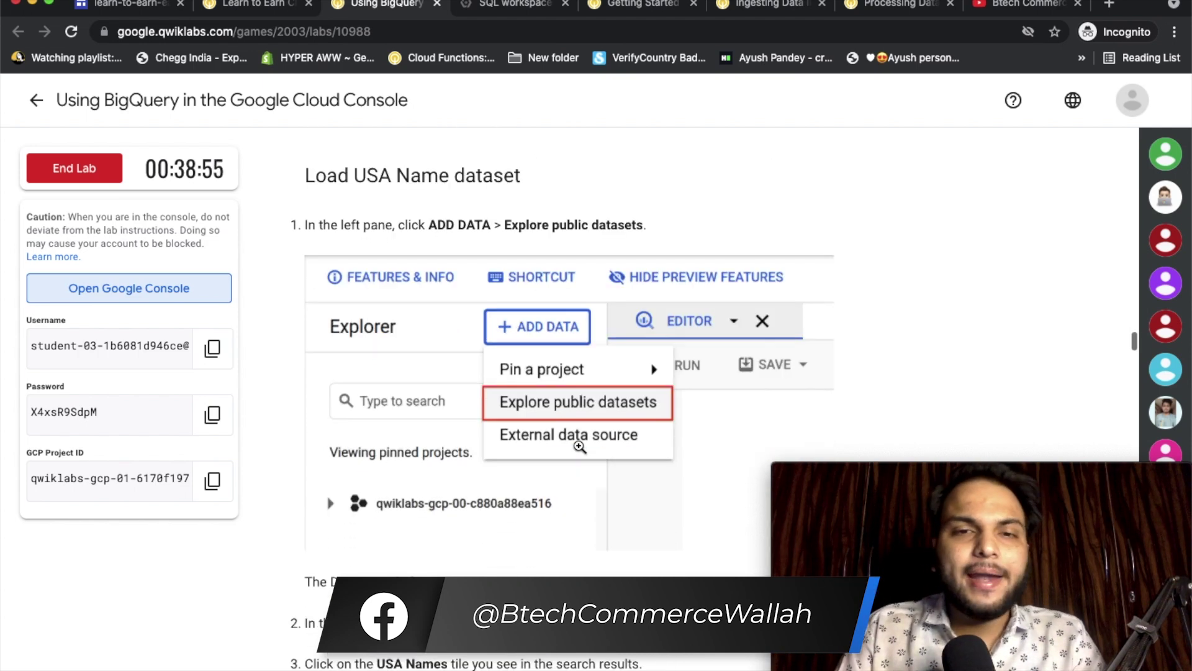
{"action": "scroll", "coordinate": [579, 446], "scroll_direction": "down", "scroll_amount": 5}
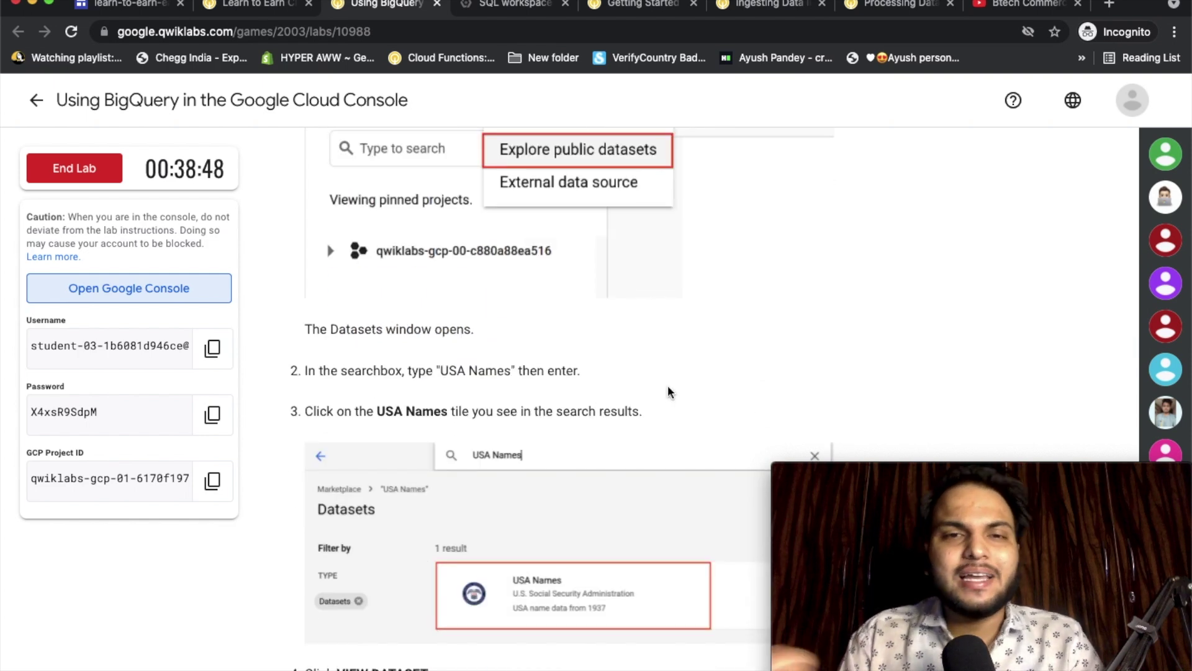
{"action": "left_click", "coordinate": [500, 4]}
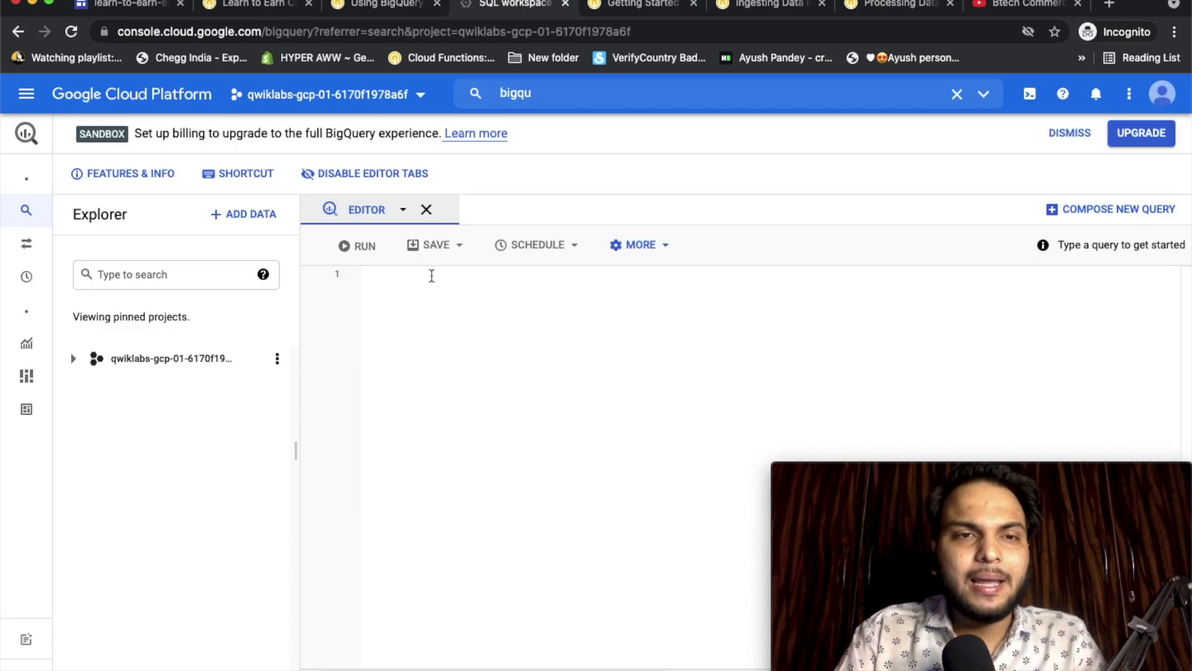
{"action": "left_click", "coordinate": [243, 224]}
{"action": "left_click", "coordinate": [254, 275]}
Copy the search term from the lab, search the Marketplace datasets for "USA Names" and open the U.S. Social Security Administration result
{"action": "left_click", "coordinate": [385, 4]}
{"action": "left_click_drag", "start_coordinate": [441, 395], "coordinate": [459, 396]}
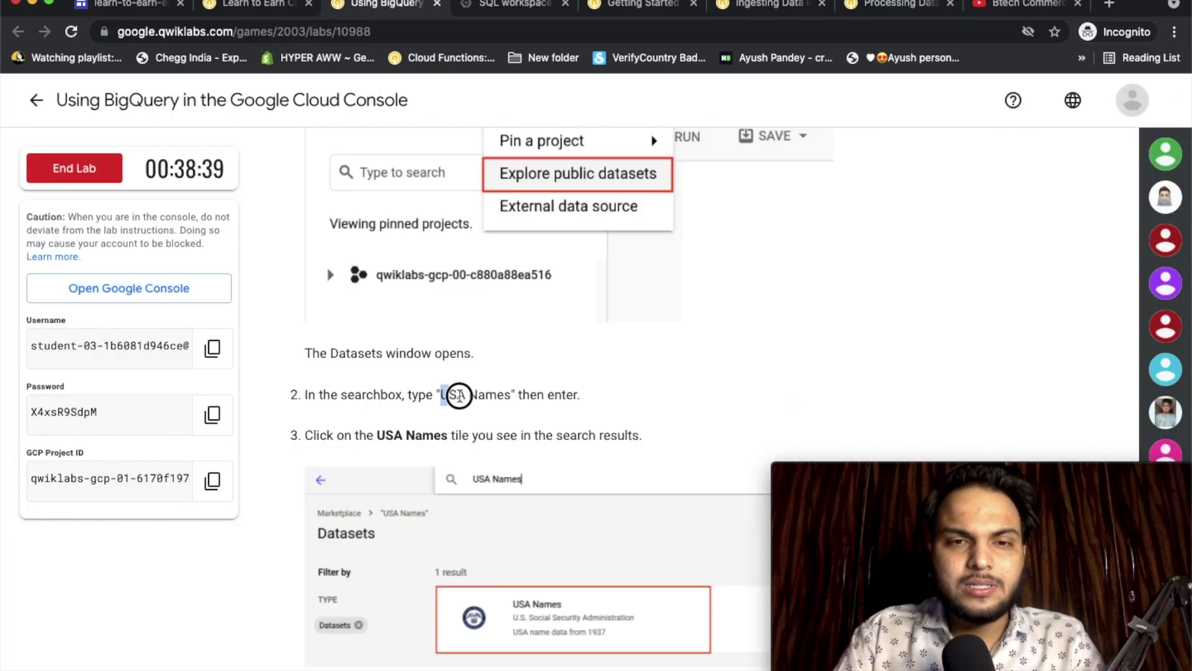
{"action": "left_click", "coordinate": [499, 3]}
{"action": "left_click", "coordinate": [622, 133]}
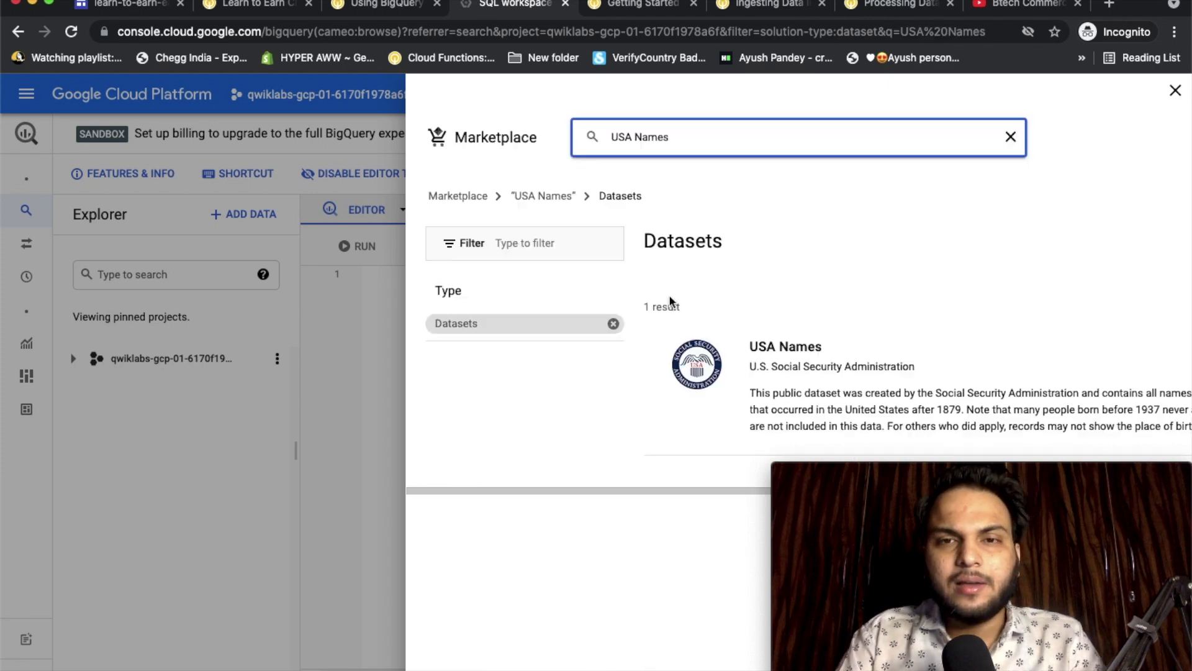
{"action": "left_click", "coordinate": [788, 357]}
View the USA Names dataset in BigQuery as the lab instructs and close the earlier BigQuery browser page
{"action": "left_click", "coordinate": [386, 5]}
{"action": "scroll", "coordinate": [535, 378], "scroll_direction": "down", "scroll_amount": 2}
{"action": "scroll", "coordinate": [669, 349], "scroll_direction": "down", "scroll_amount": 3}
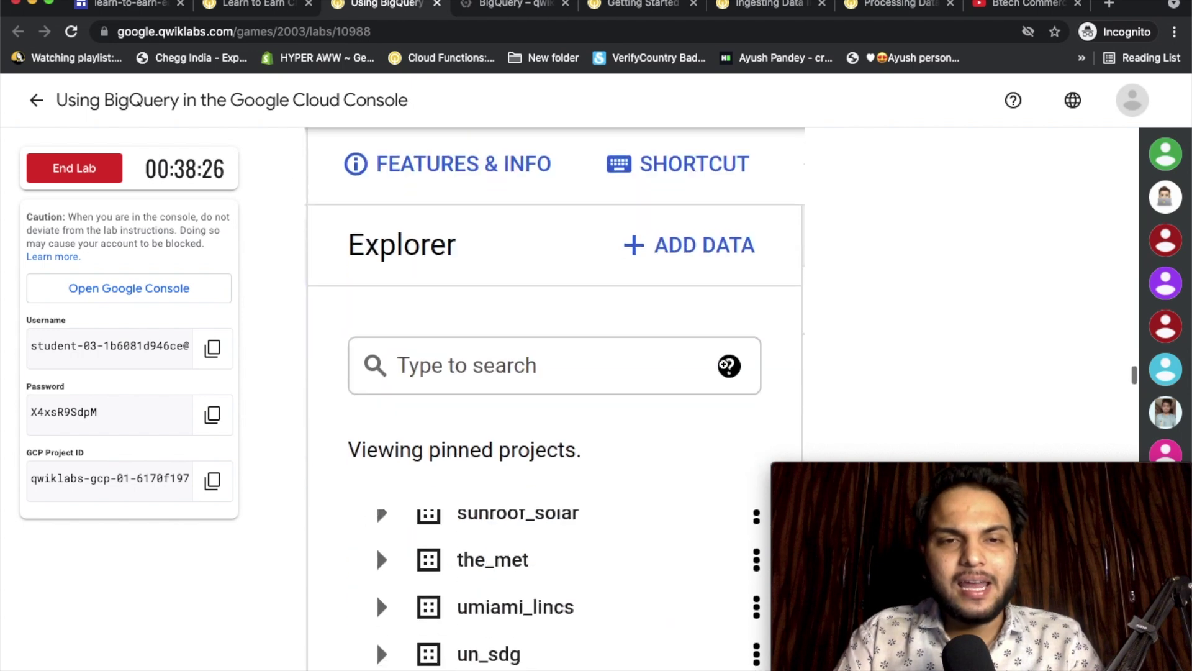
{"action": "key", "text": "ctrl+Tab"}
{"action": "left_click", "coordinate": [628, 297]}
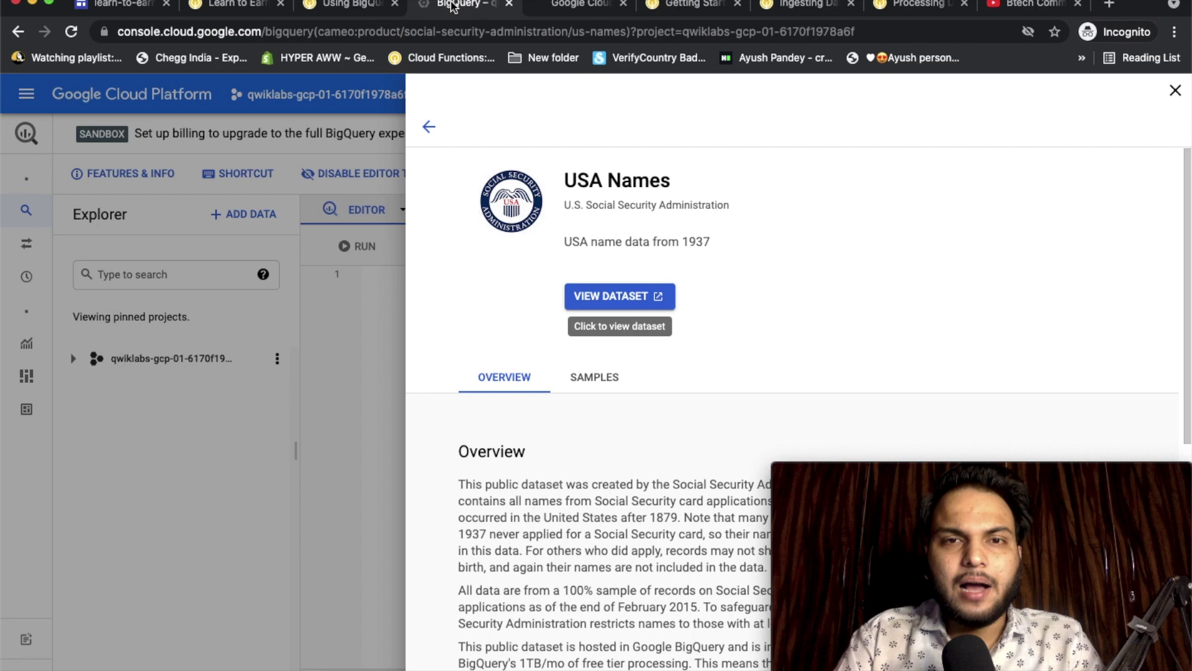
{"action": "left_click", "coordinate": [462, 3]}
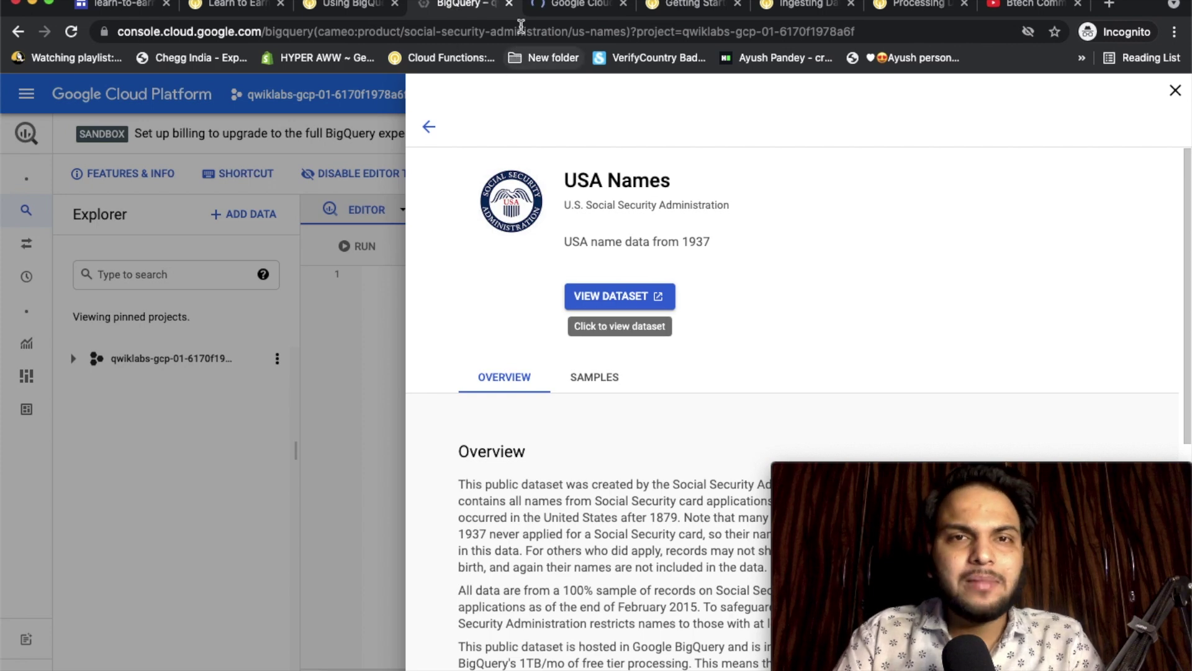
{"action": "left_click", "coordinate": [509, 4]}
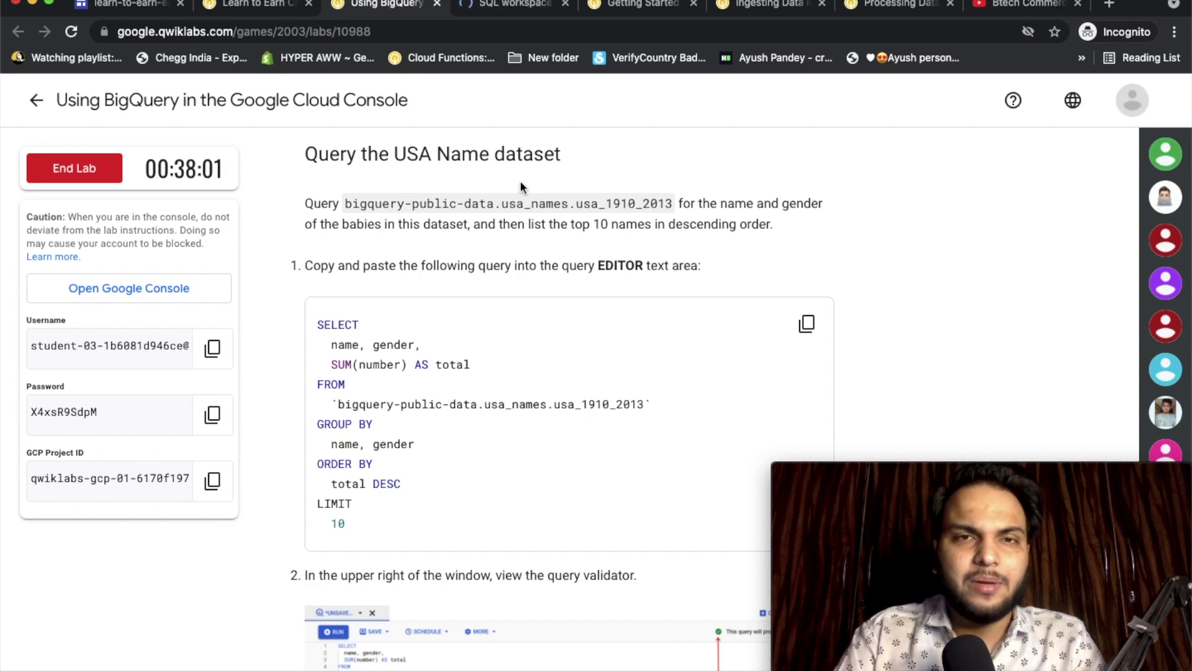
Expand bigquery-public-data, load more of its datasets, and open the usa_1910_2013 table in the usa_names dataset
{"action": "left_click", "coordinate": [503, 5]}
{"action": "left_click", "coordinate": [72, 382]}
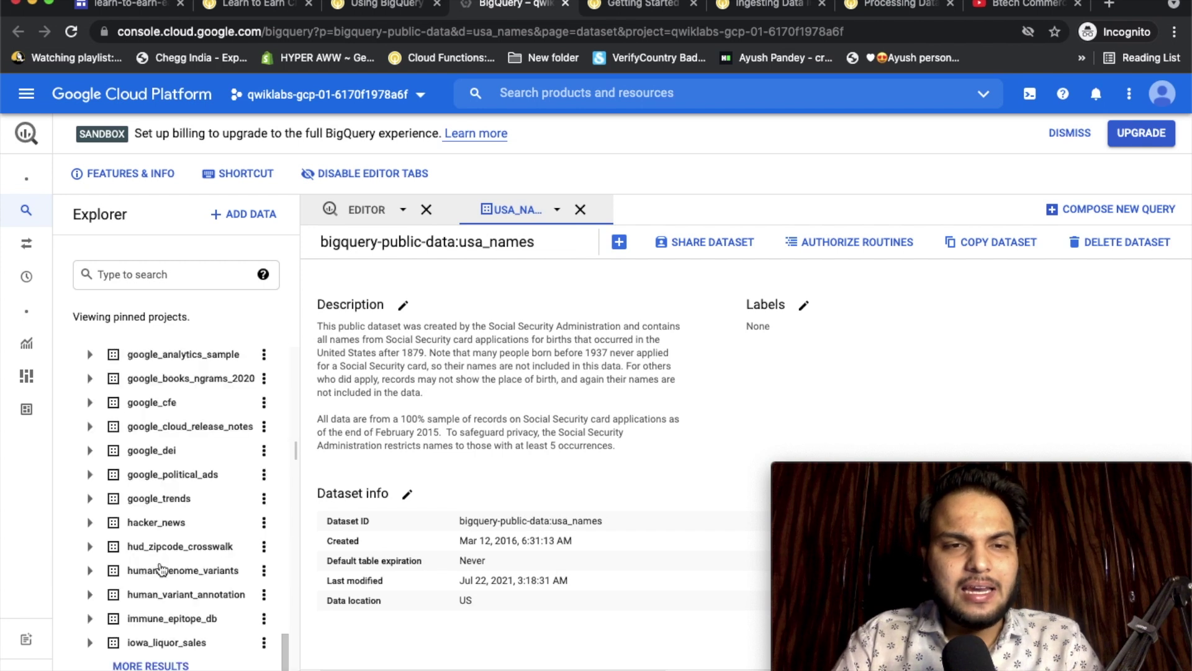
{"action": "left_click", "coordinate": [157, 666]}
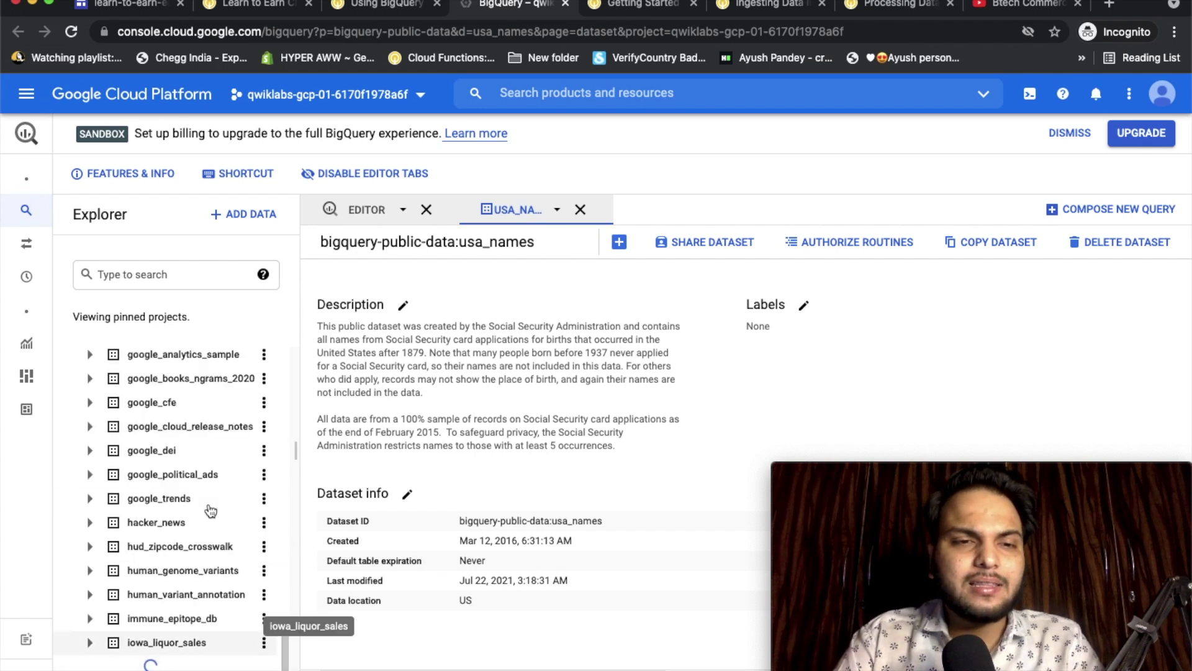
{"action": "scroll", "coordinate": [207, 508], "scroll_direction": "down", "scroll_amount": 10}
{"action": "left_click", "coordinate": [91, 499]}
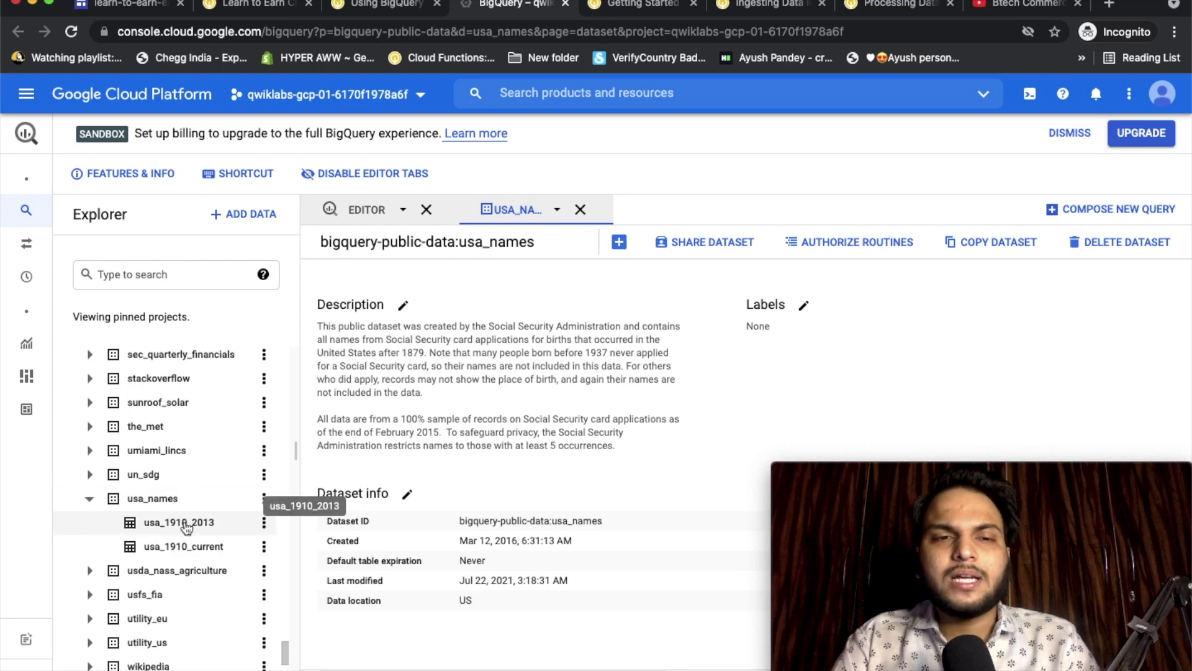
{"action": "left_click", "coordinate": [185, 524]}
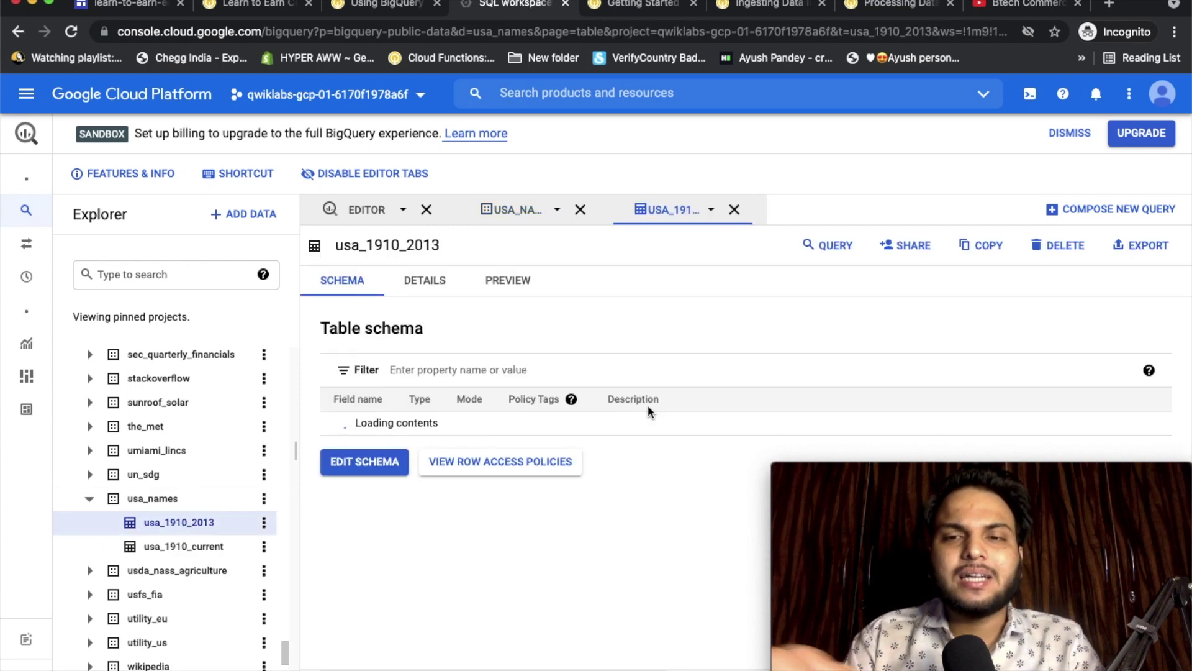
Copy the lab's top 10 names query on usa_1910_2013 into a new BigQuery query, run it and compare with the lab's instructions
{"action": "key", "text": "ctrl+shift+Tab"}
{"action": "scroll", "coordinate": [681, 326], "scroll_direction": "down", "scroll_amount": 1}
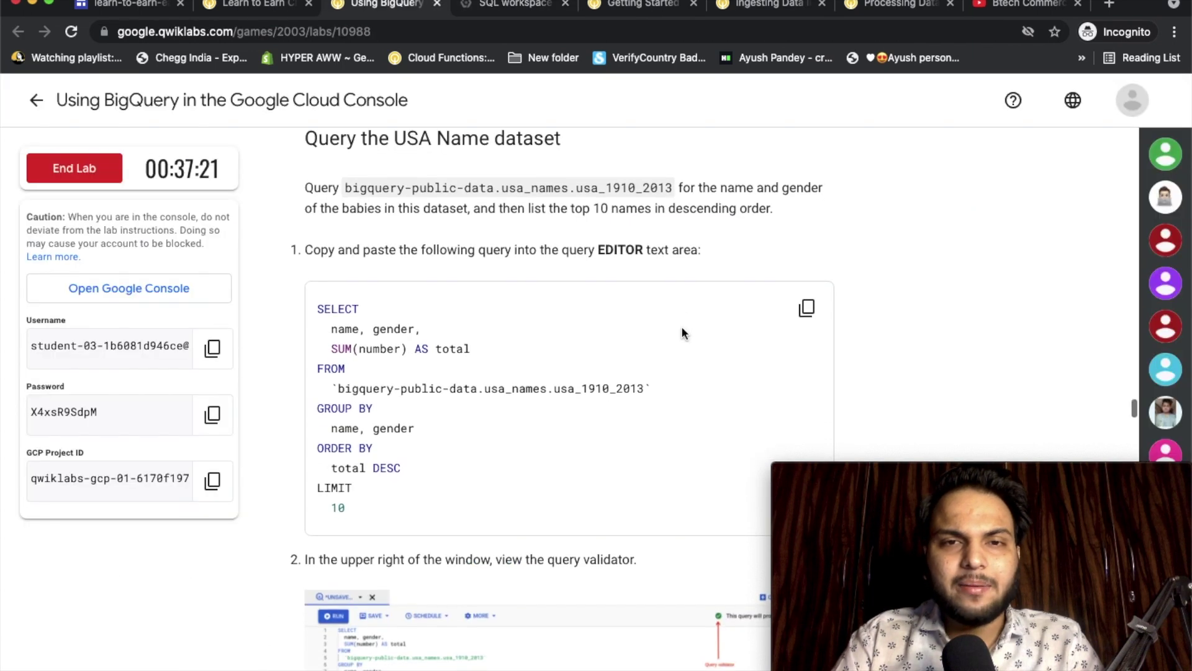
{"action": "left_click", "coordinate": [807, 310]}
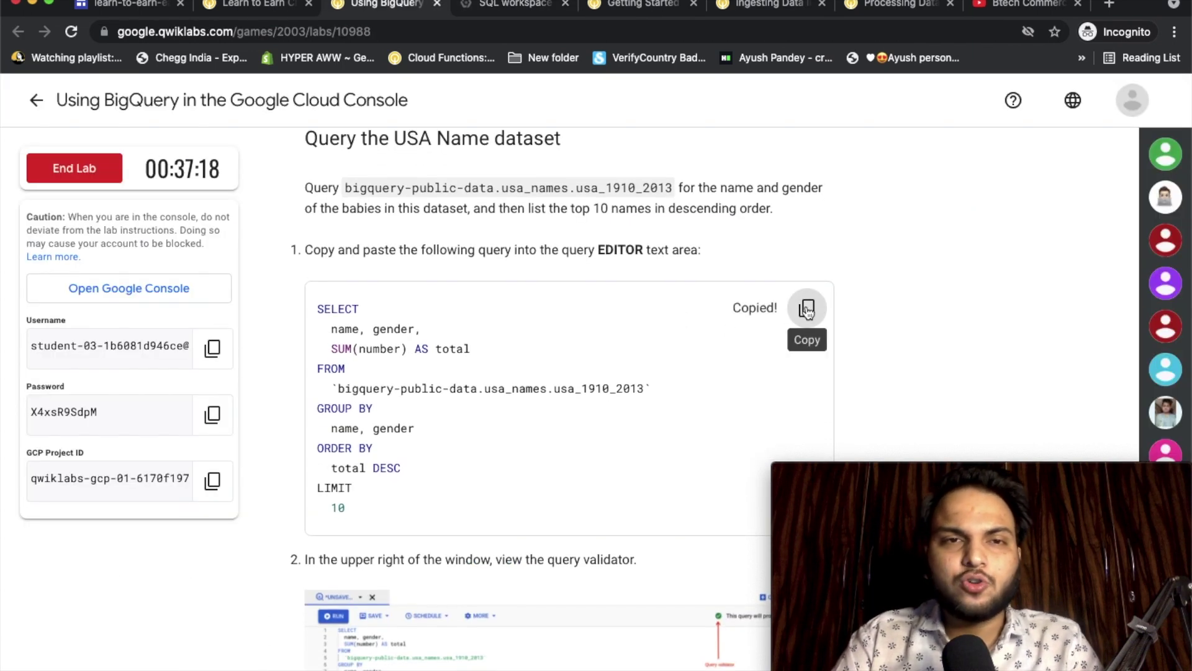
{"action": "key", "text": "ctrl+Tab"}
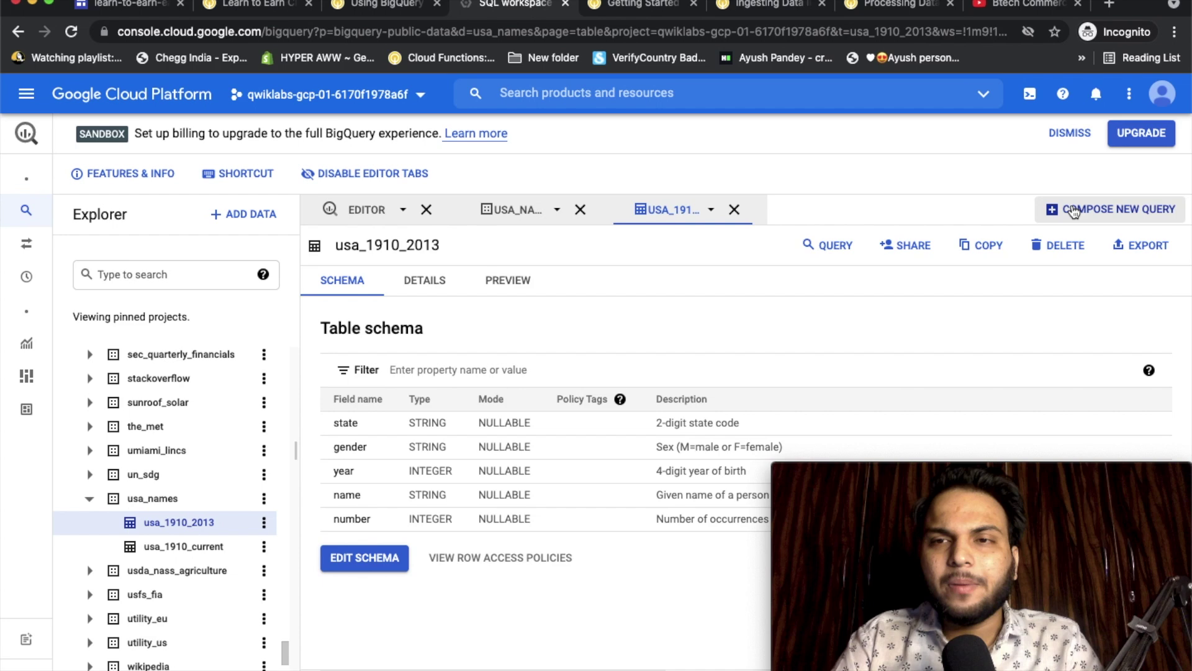
{"action": "left_click", "coordinate": [1073, 213]}
{"action": "key", "text": "ctrl+v"}
{"action": "key", "text": "ctrl+Return"}
{"action": "left_click", "coordinate": [385, 5]}
{"action": "scroll", "coordinate": [749, 367], "scroll_direction": "down", "scroll_amount": 10}
{"action": "scroll", "coordinate": [681, 418], "scroll_direction": "down", "scroll_amount": 1}
{"action": "key", "text": "ctrl+Tab"}
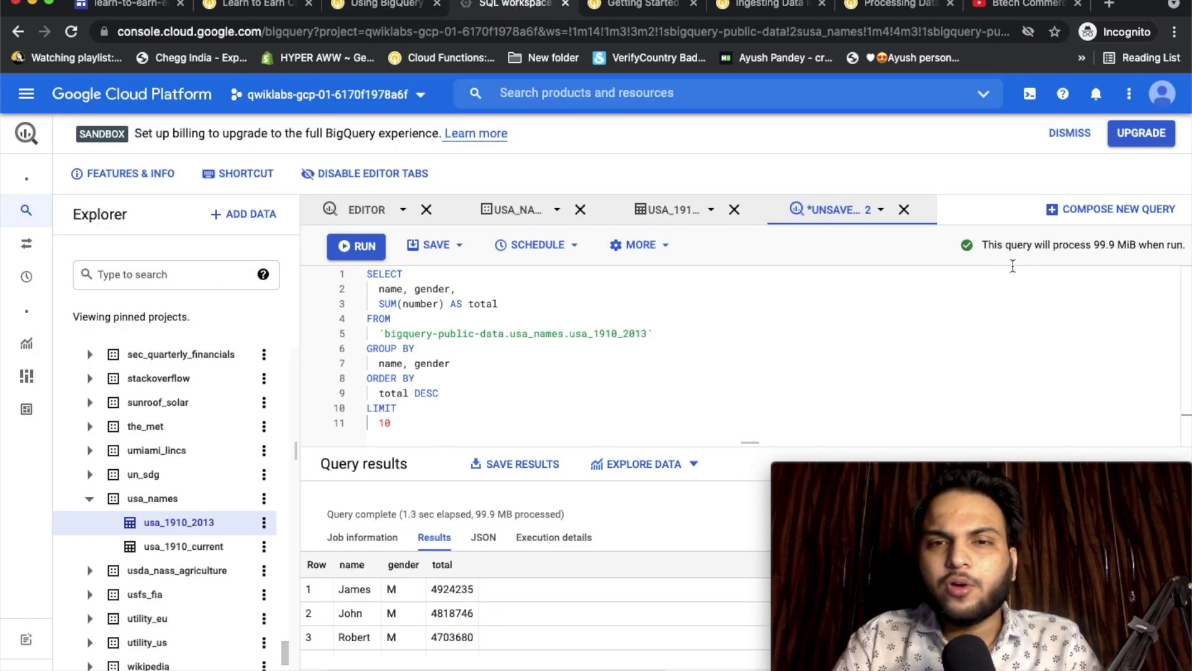
Check the lab's progress on the public dataset query and download the baby names zip file for the custom table
{"action": "left_click", "coordinate": [388, 5]}
{"action": "left_click", "coordinate": [465, 281]}
{"action": "scroll", "coordinate": [648, 358], "scroll_direction": "down", "scroll_amount": 5}
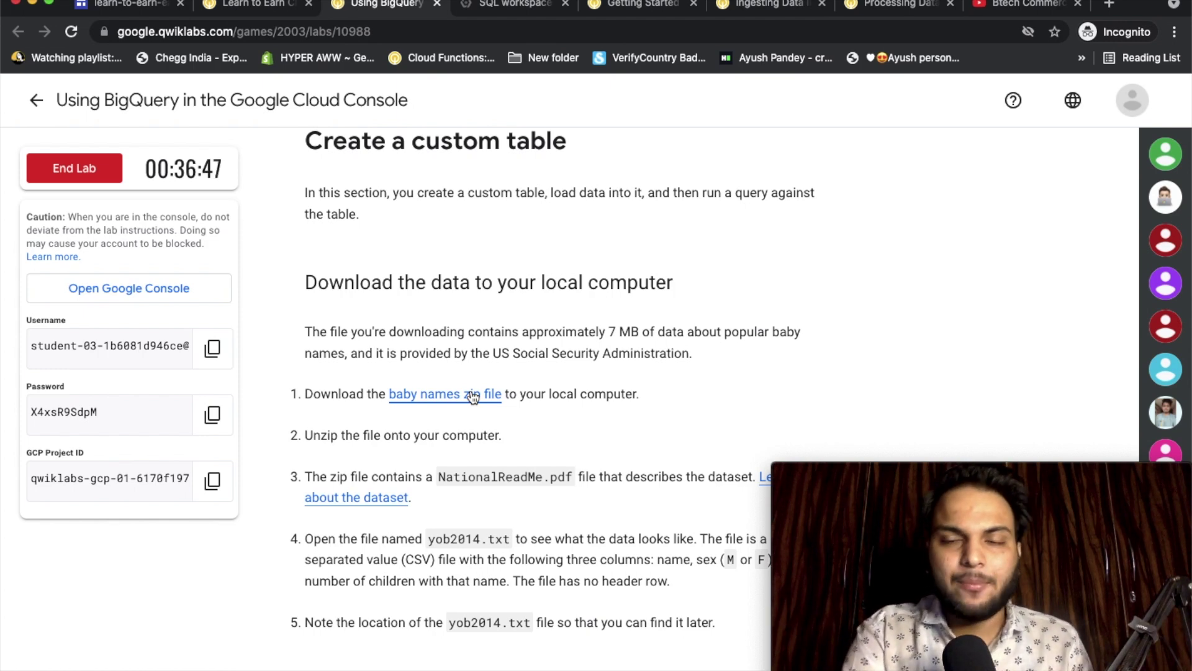
{"action": "left_click", "coordinate": [471, 395]}
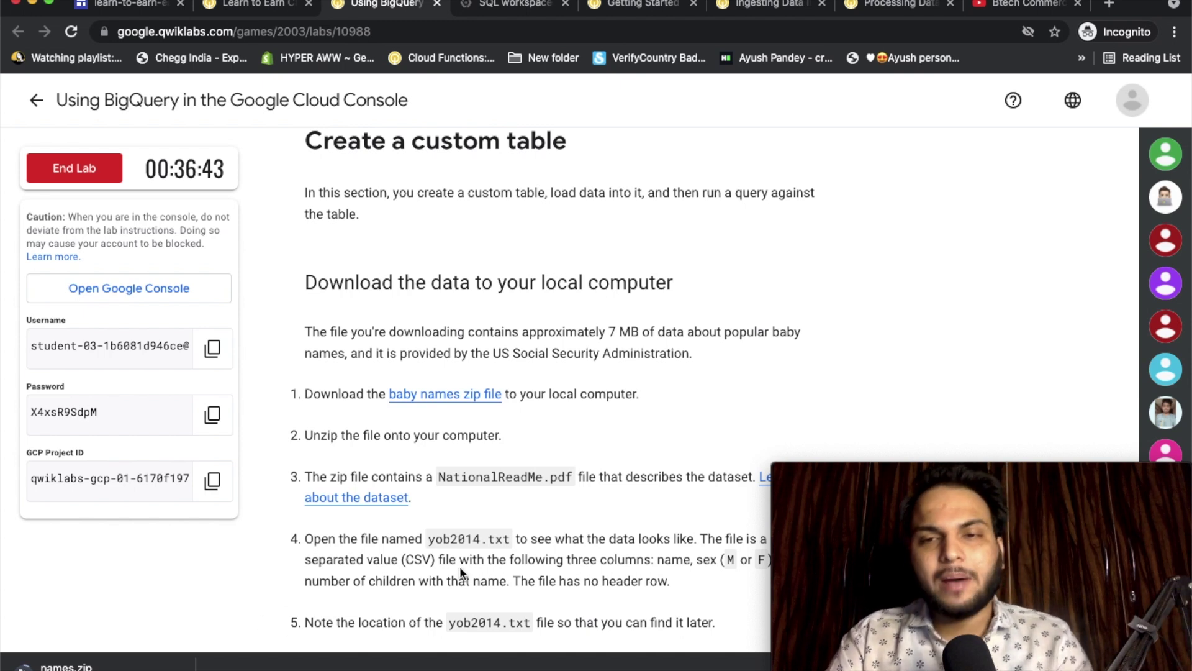
Following the lab's Create a dataset section, start a new dataset in the Qwiklabs project with the Dataset ID babynames
{"action": "scroll", "coordinate": [542, 537], "scroll_direction": "down", "scroll_amount": 4}
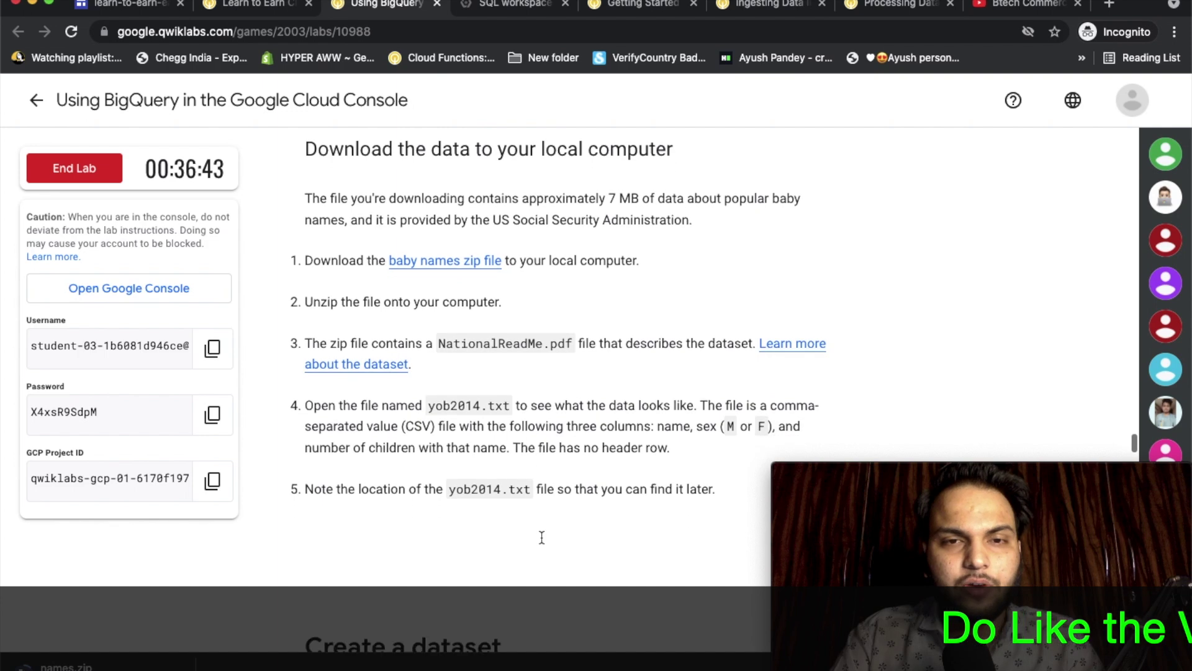
{"action": "scroll", "coordinate": [542, 537], "scroll_direction": "down", "scroll_amount": 10}
{"action": "scroll", "coordinate": [541, 537], "scroll_direction": "down", "scroll_amount": 8}
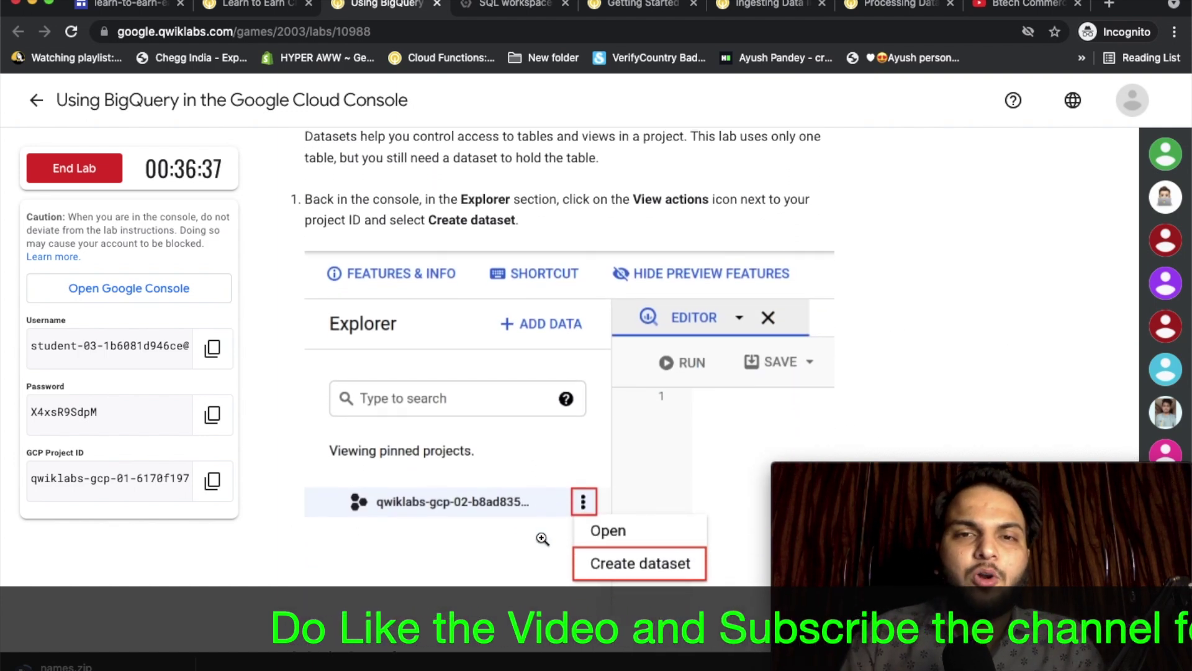
{"action": "scroll", "coordinate": [542, 538], "scroll_direction": "down", "scroll_amount": 1}
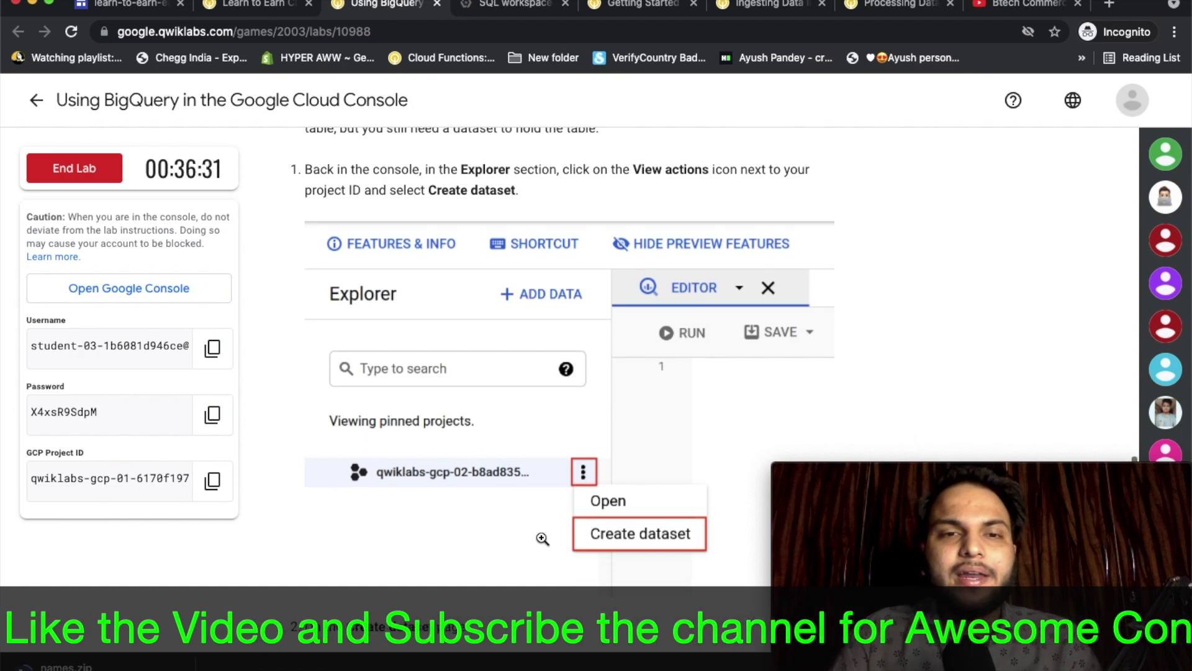
{"action": "scroll", "coordinate": [542, 538], "scroll_direction": "down", "scroll_amount": 3}
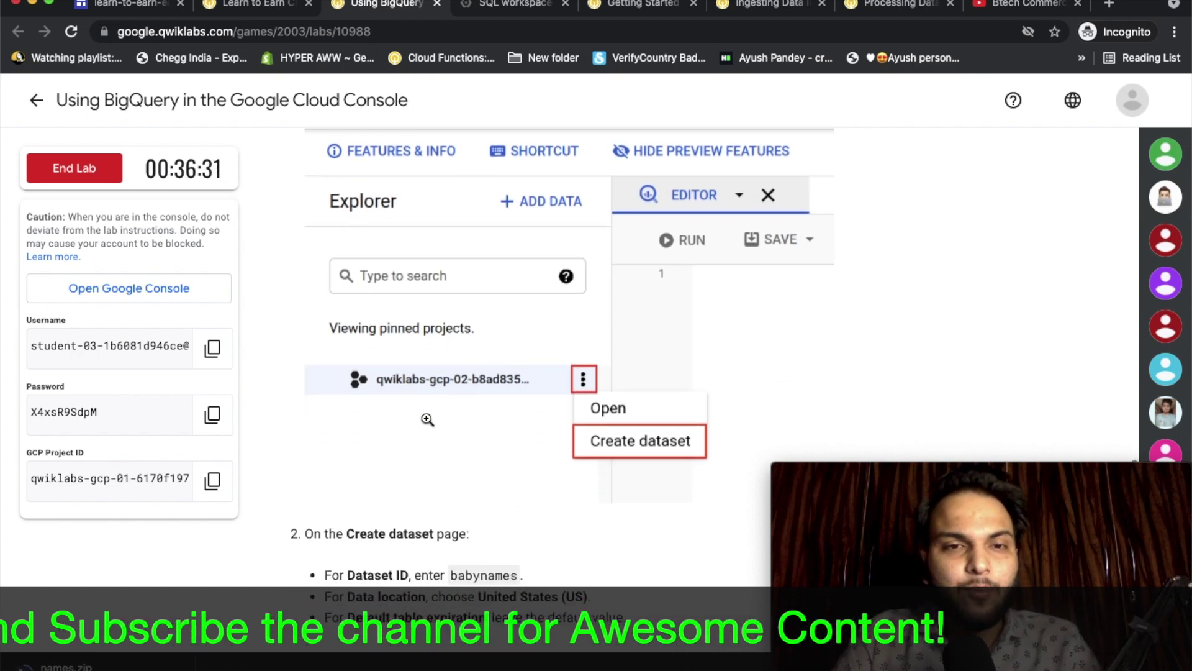
{"action": "scroll", "coordinate": [583, 442], "scroll_direction": "down", "scroll_amount": 3}
{"action": "scroll", "coordinate": [591, 445], "scroll_direction": "up", "scroll_amount": 2}
{"action": "left_click_drag", "start_coordinate": [452, 446], "coordinate": [516, 449]}
{"action": "key", "text": "super+c"}
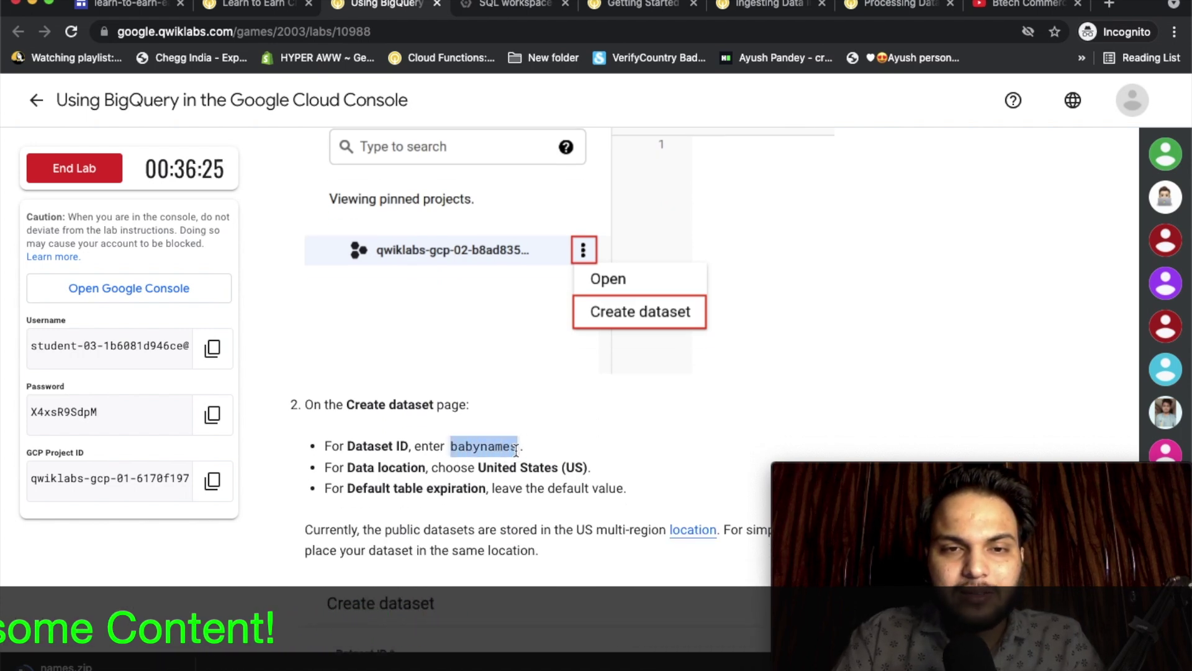
{"action": "key", "text": "ctrl+Tab"}
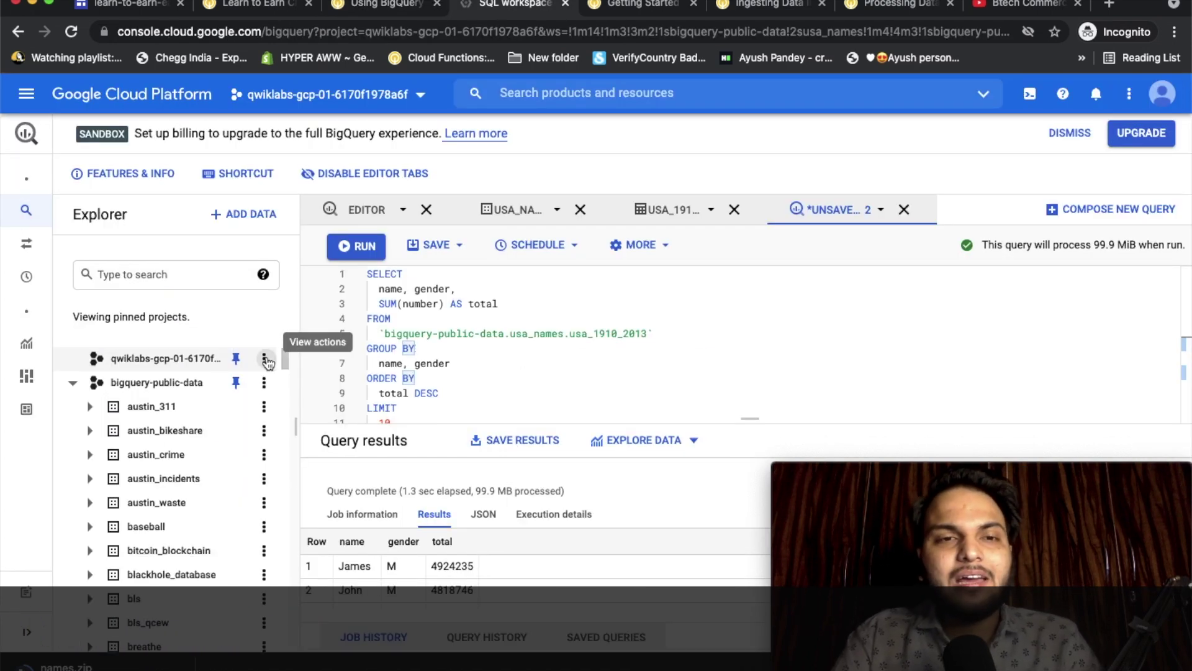
{"action": "left_click", "coordinate": [264, 359]}
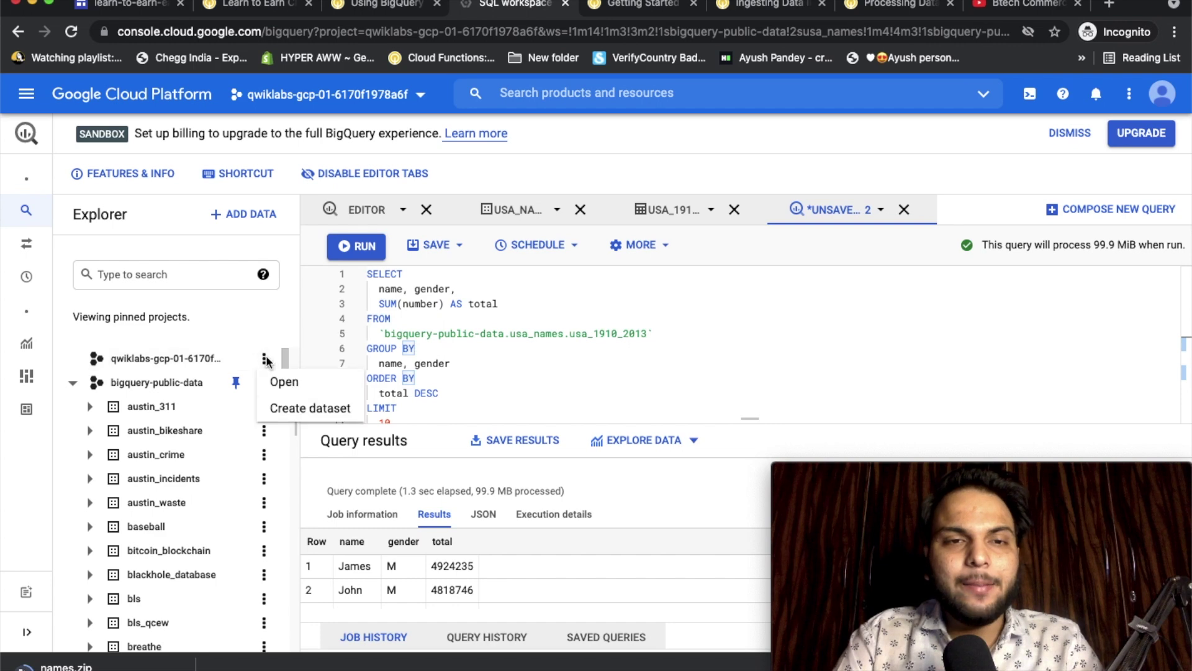
{"action": "left_click", "coordinate": [287, 408]}
{"action": "key", "text": "super+v"}
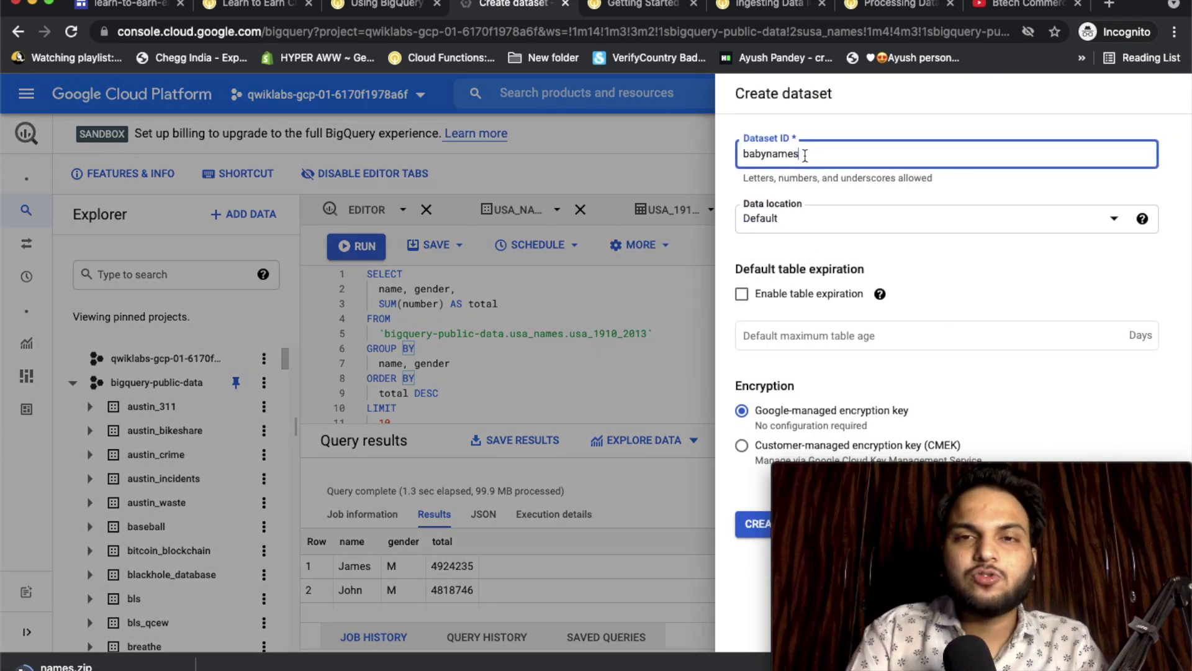
Create the babynames dataset with data location us (multiple regions in United States) and check the lab's "Create a new dataset" progress
{"action": "left_click", "coordinate": [435, 8]}
{"action": "scroll", "coordinate": [663, 300], "scroll_direction": "down", "scroll_amount": 1}
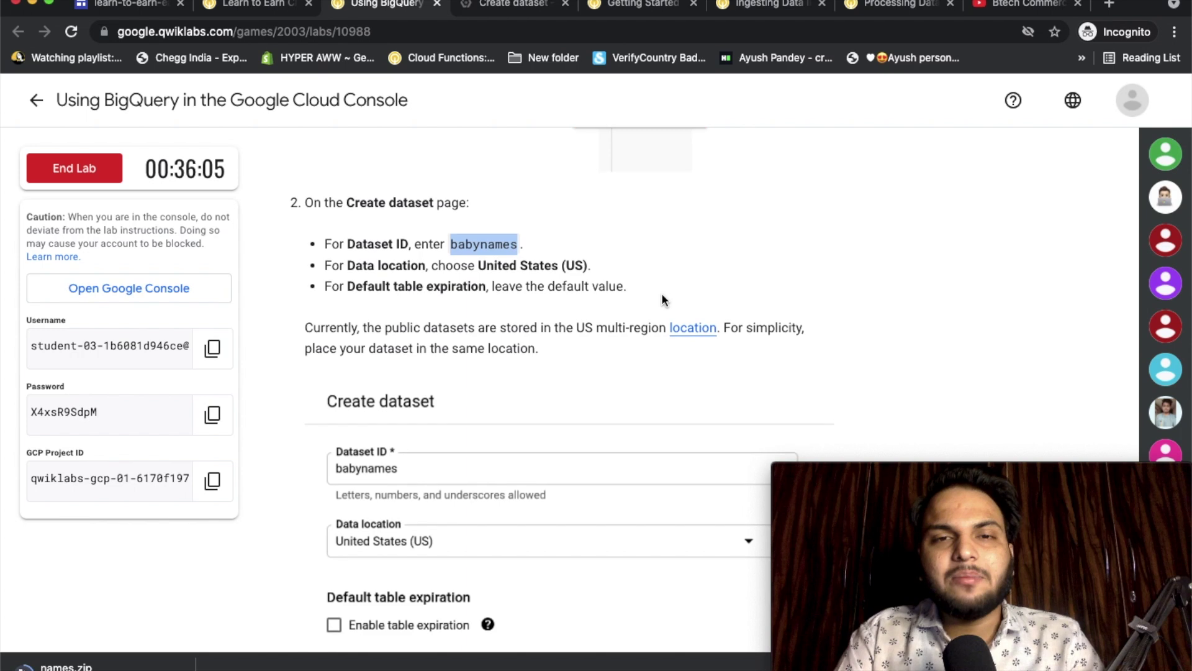
{"action": "left_click", "coordinate": [482, 5]}
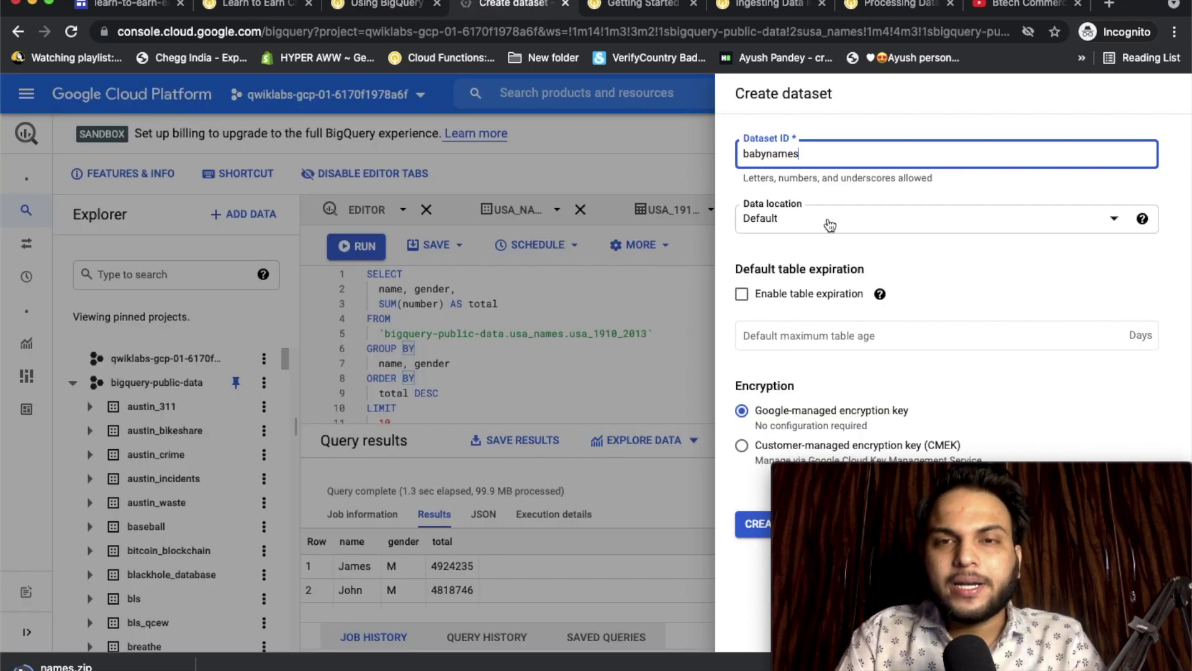
{"action": "left_click", "coordinate": [828, 223]}
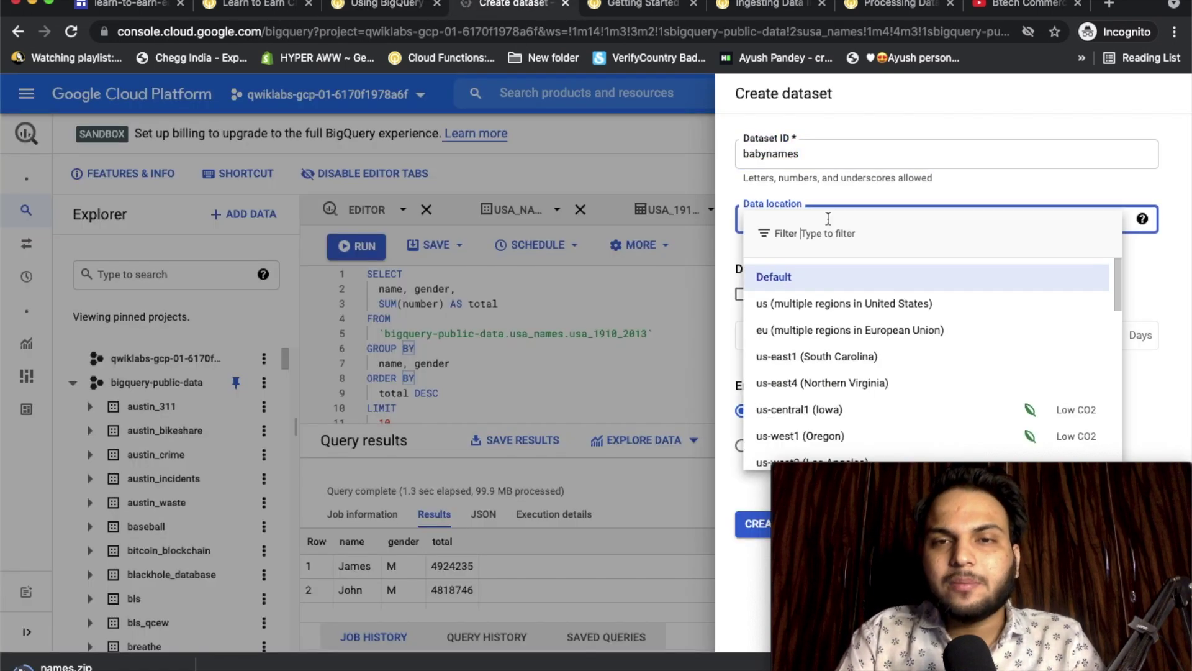
{"action": "left_click", "coordinate": [823, 313]}
{"action": "key", "text": "ctrl+shift+Tab"}
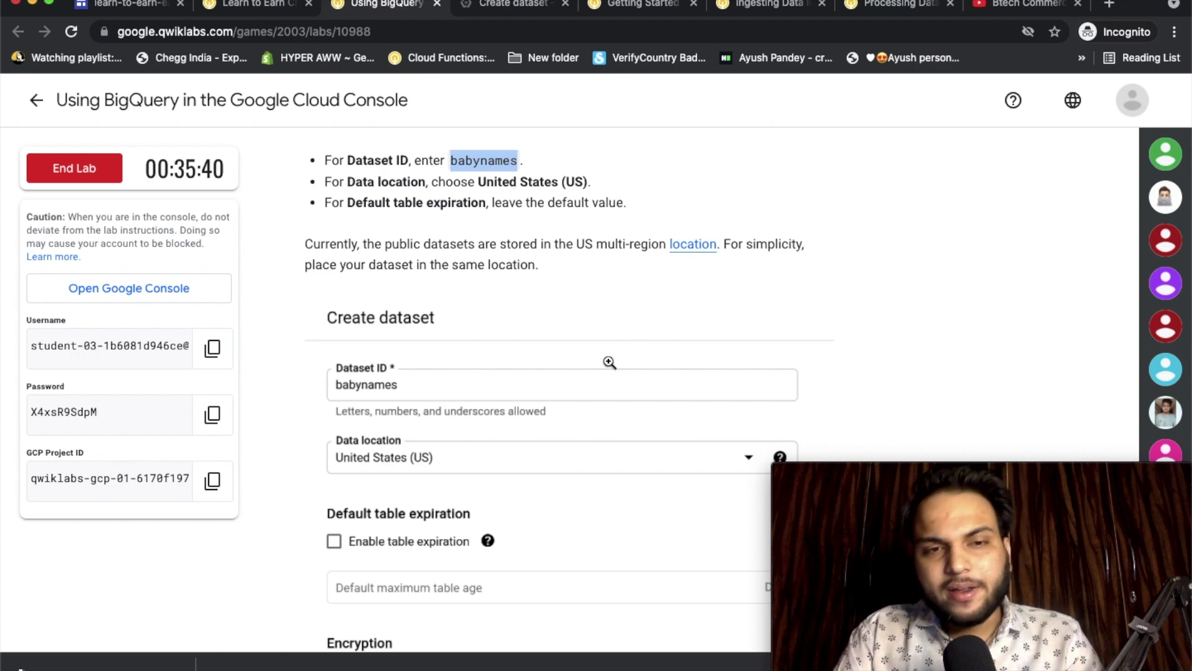
{"action": "scroll", "coordinate": [609, 362], "scroll_direction": "down", "scroll_amount": 7}
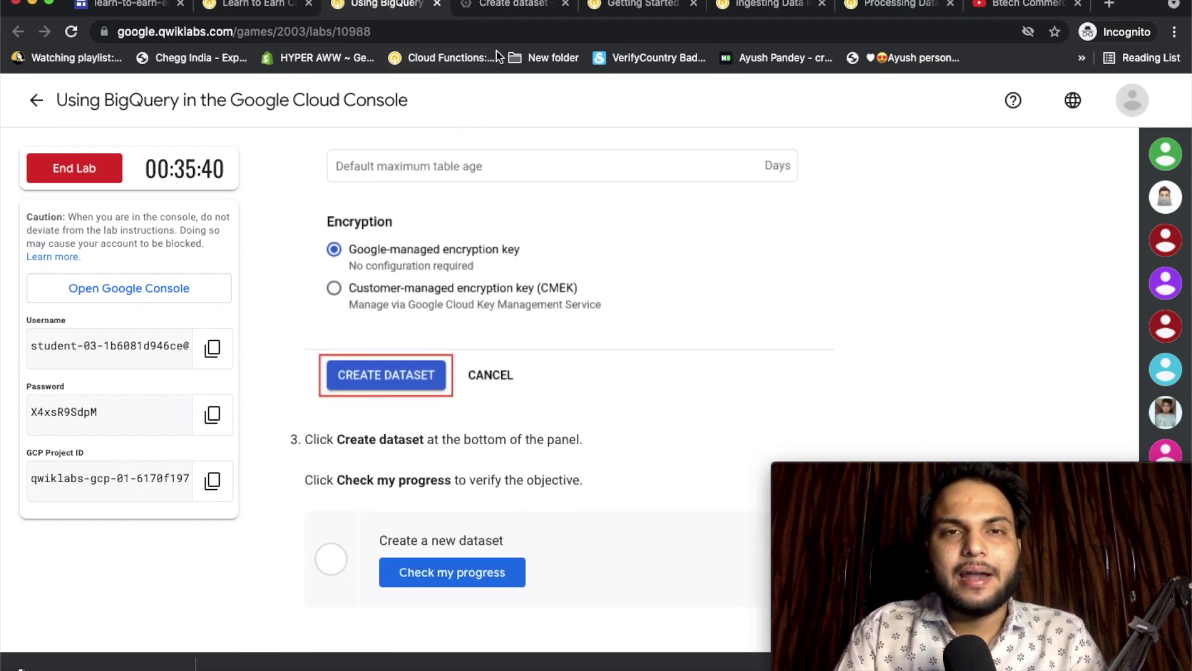
{"action": "left_click", "coordinate": [492, 10]}
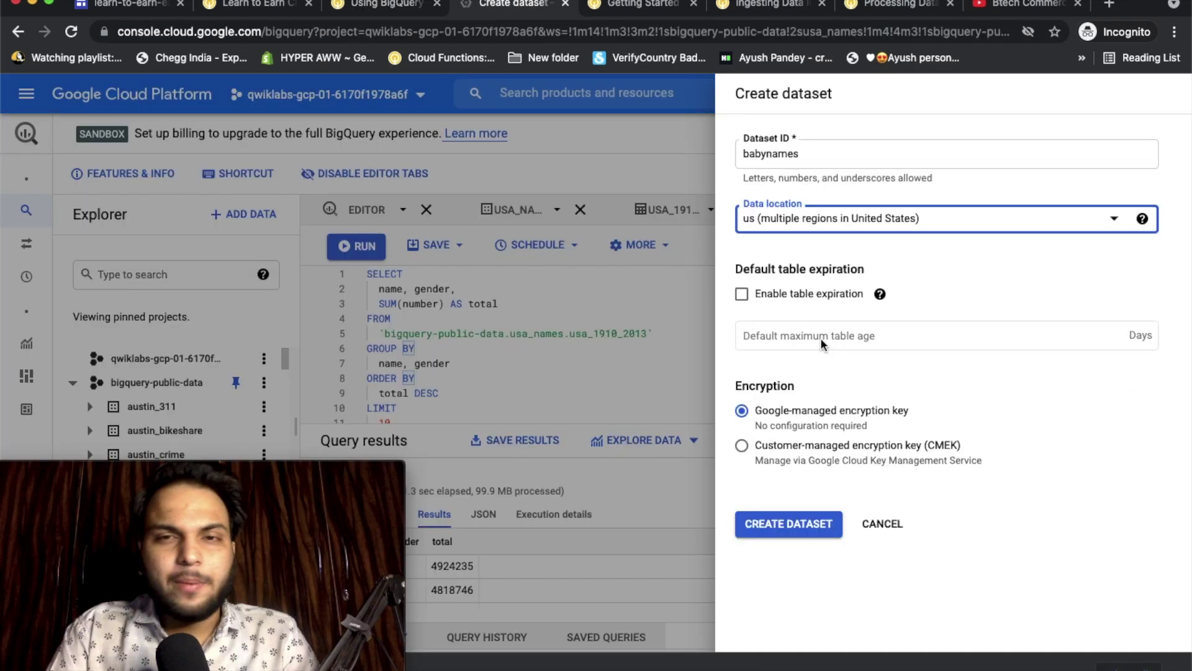
{"action": "left_click", "coordinate": [787, 526]}
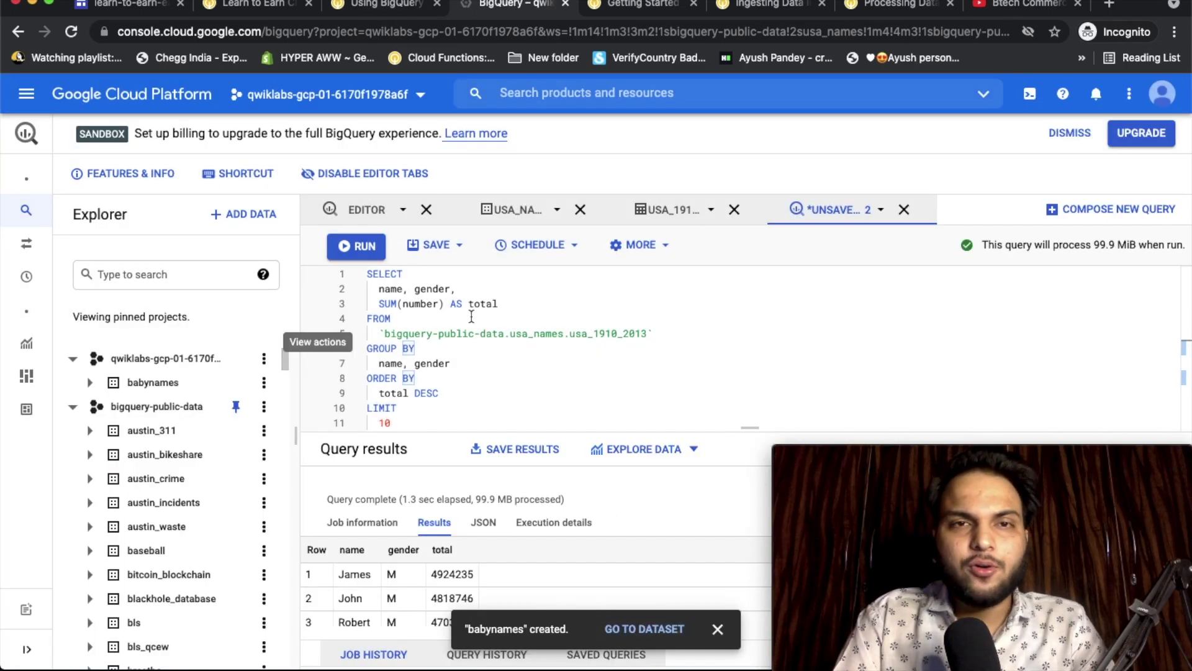
{"action": "left_click", "coordinate": [384, 5]}
{"action": "left_click", "coordinate": [441, 566]}
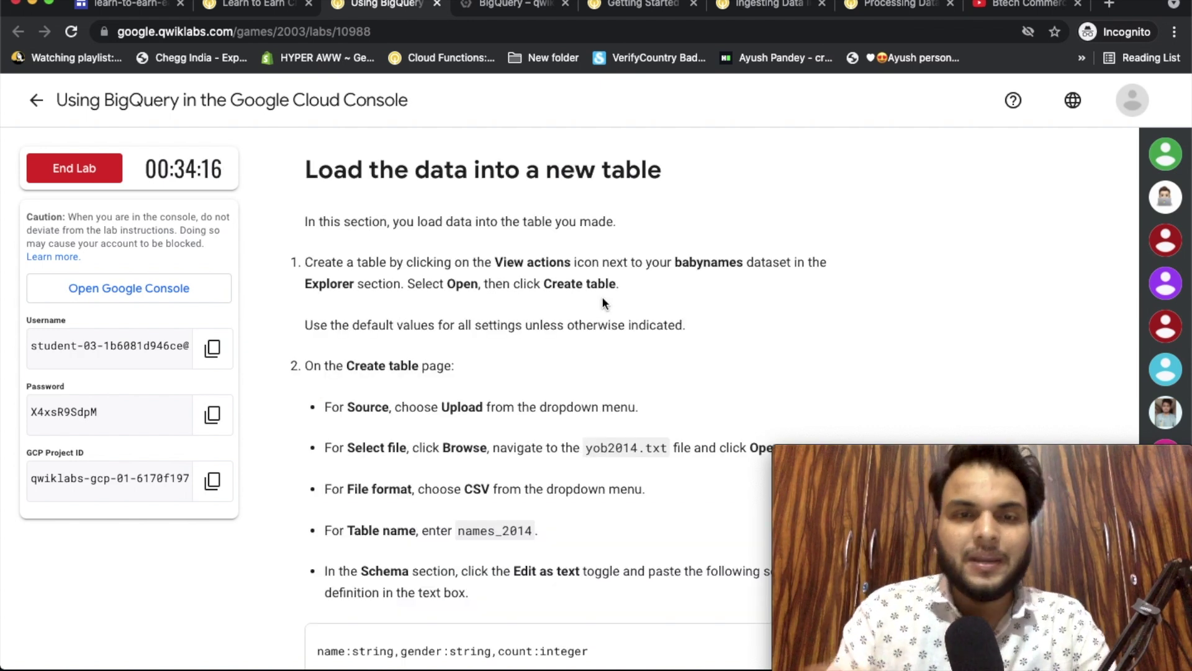
Following the lab's Load the data into a new table section, open the babynames dataset from the Explorer
{"action": "scroll", "coordinate": [603, 298], "scroll_direction": "down", "scroll_amount": 1}
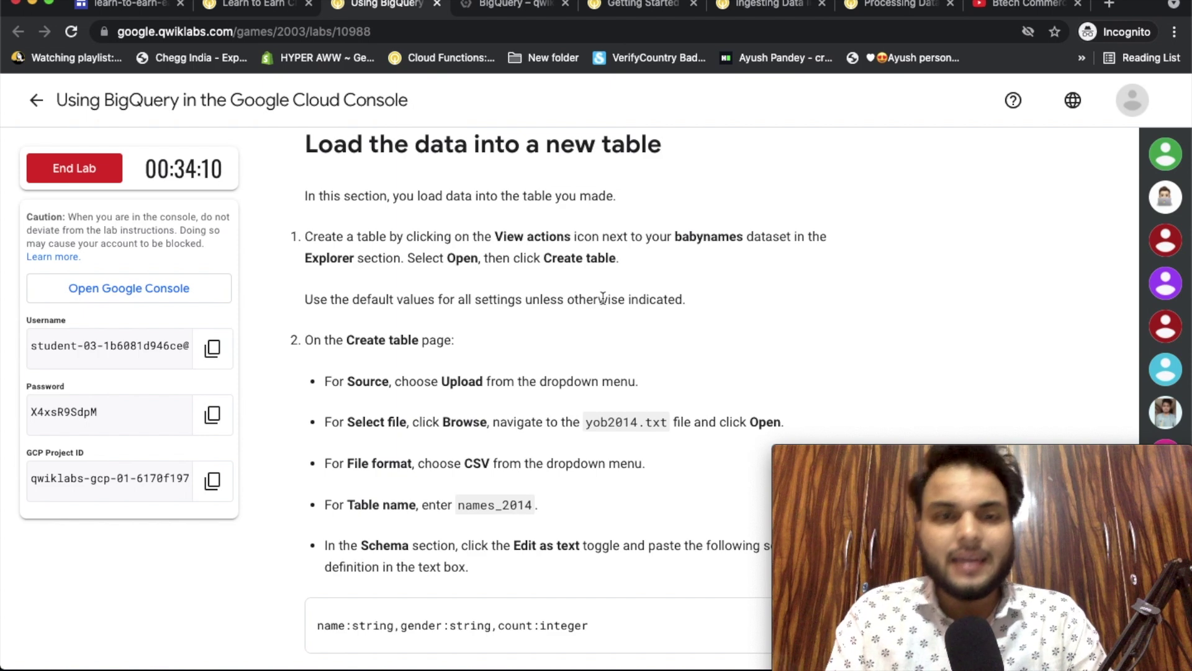
{"action": "left_click", "coordinate": [496, 19]}
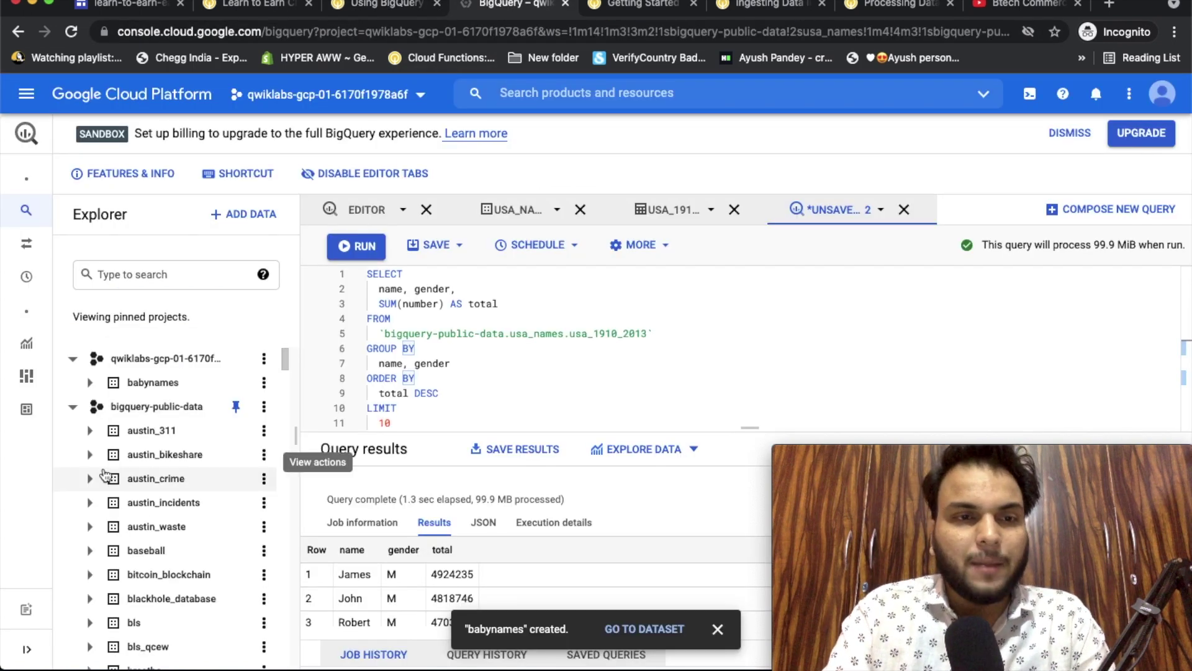
{"action": "left_click", "coordinate": [264, 383]}
{"action": "left_click", "coordinate": [280, 411]}
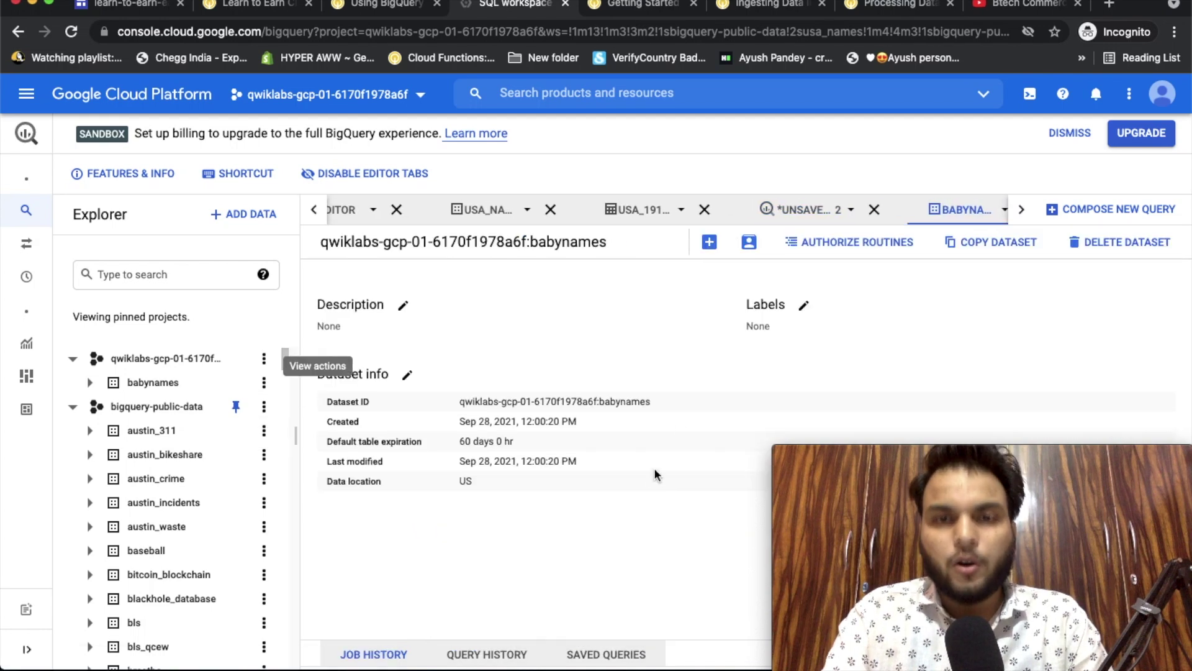
Start a new table in the babynames dataset and, following the lab's Create table instructions, set its source to Upload
{"action": "left_click", "coordinate": [710, 244]}
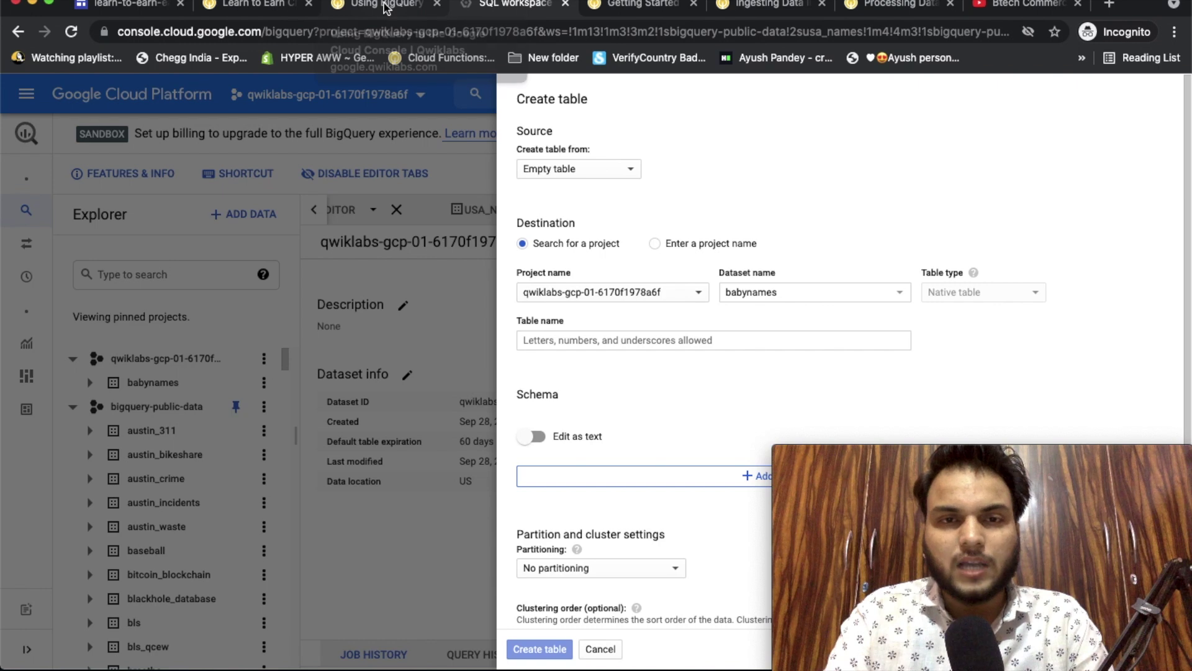
{"action": "left_click", "coordinate": [386, 6]}
{"action": "scroll", "coordinate": [674, 222], "scroll_direction": "down", "scroll_amount": 2}
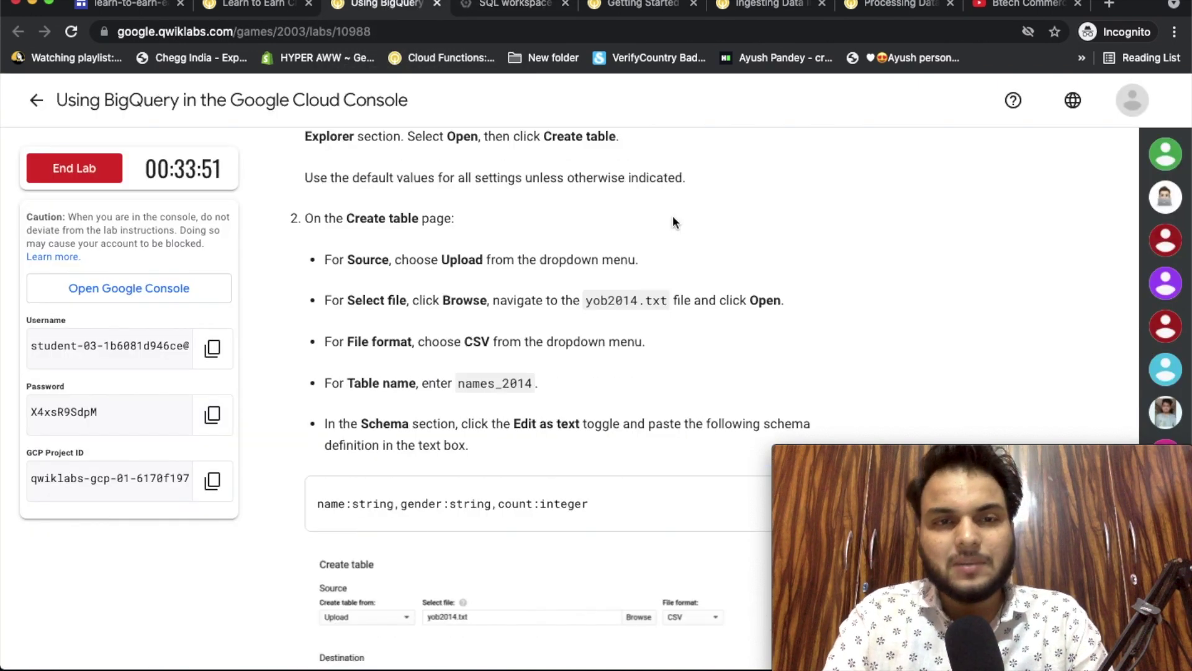
{"action": "left_click", "coordinate": [509, 5]}
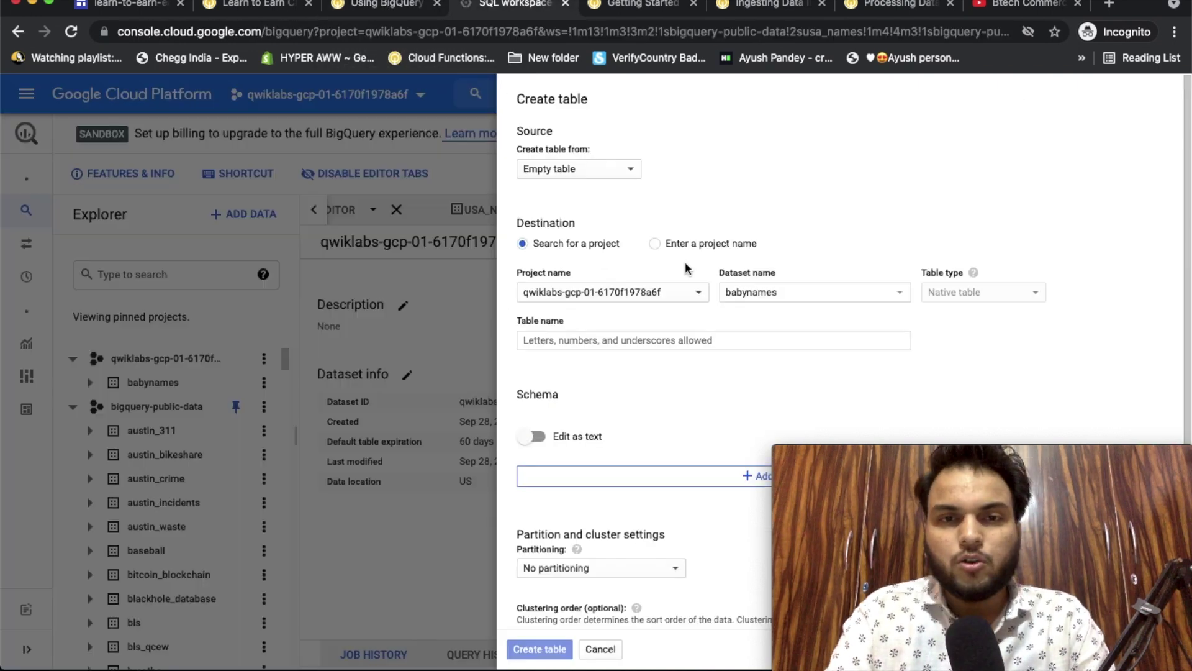
{"action": "left_click", "coordinate": [606, 171]}
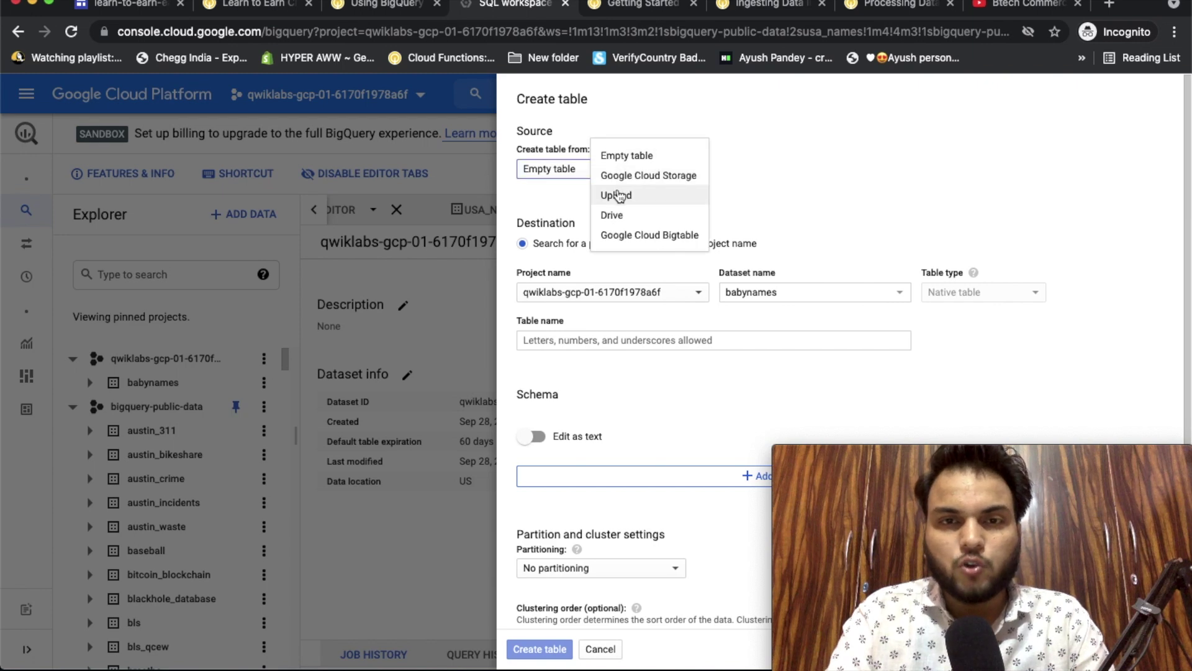
{"action": "left_click", "coordinate": [614, 195]}
Following the lab instructions, choose yob2014.txt from the names folder in Downloads as the upload file
{"action": "left_click", "coordinate": [393, 5]}
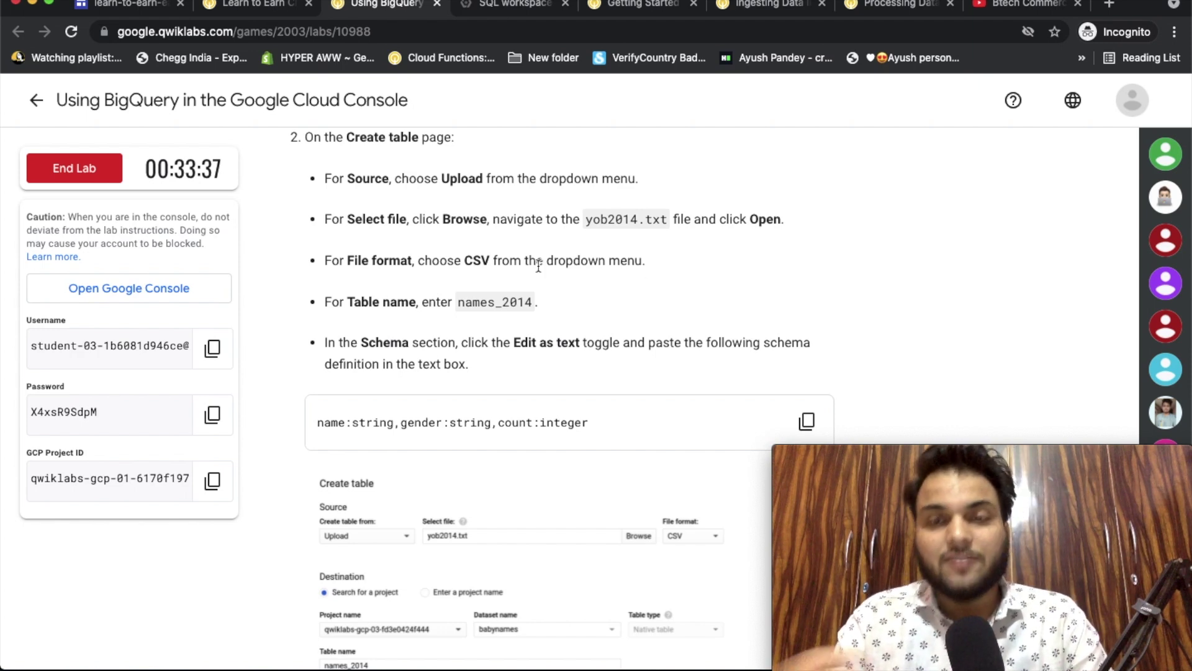
{"action": "scroll", "coordinate": [537, 265], "scroll_direction": "up", "scroll_amount": 10}
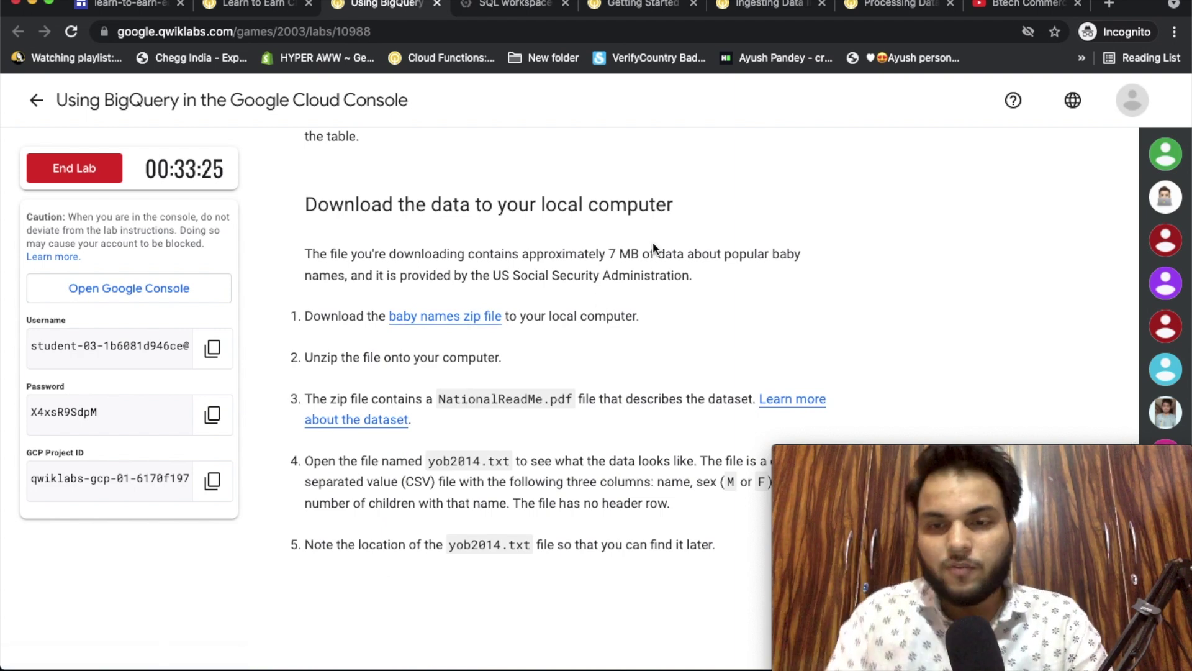
{"action": "scroll", "coordinate": [654, 247], "scroll_direction": "down", "scroll_amount": 5}
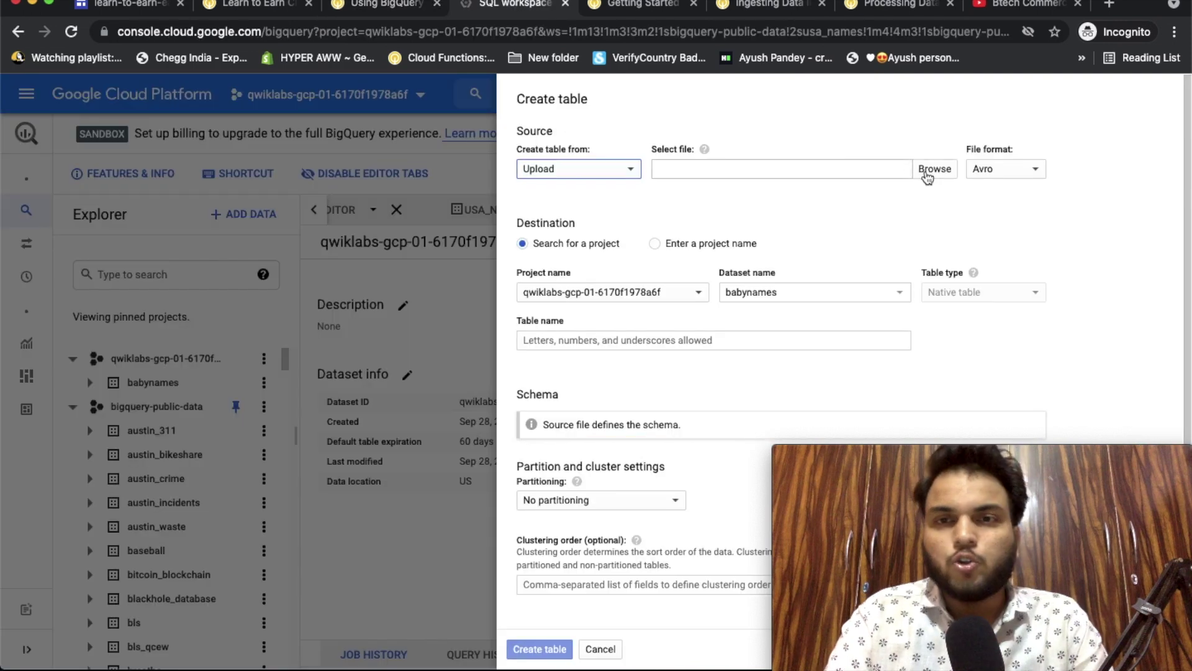
{"action": "left_click", "coordinate": [940, 170]}
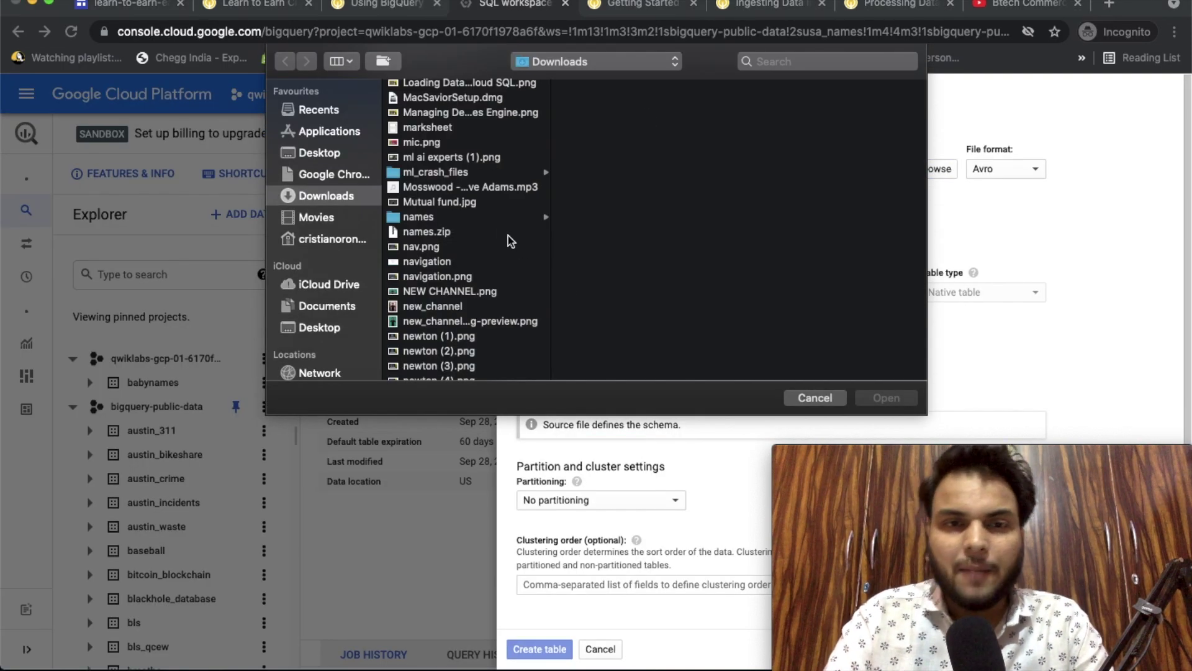
{"action": "left_click", "coordinate": [508, 220]}
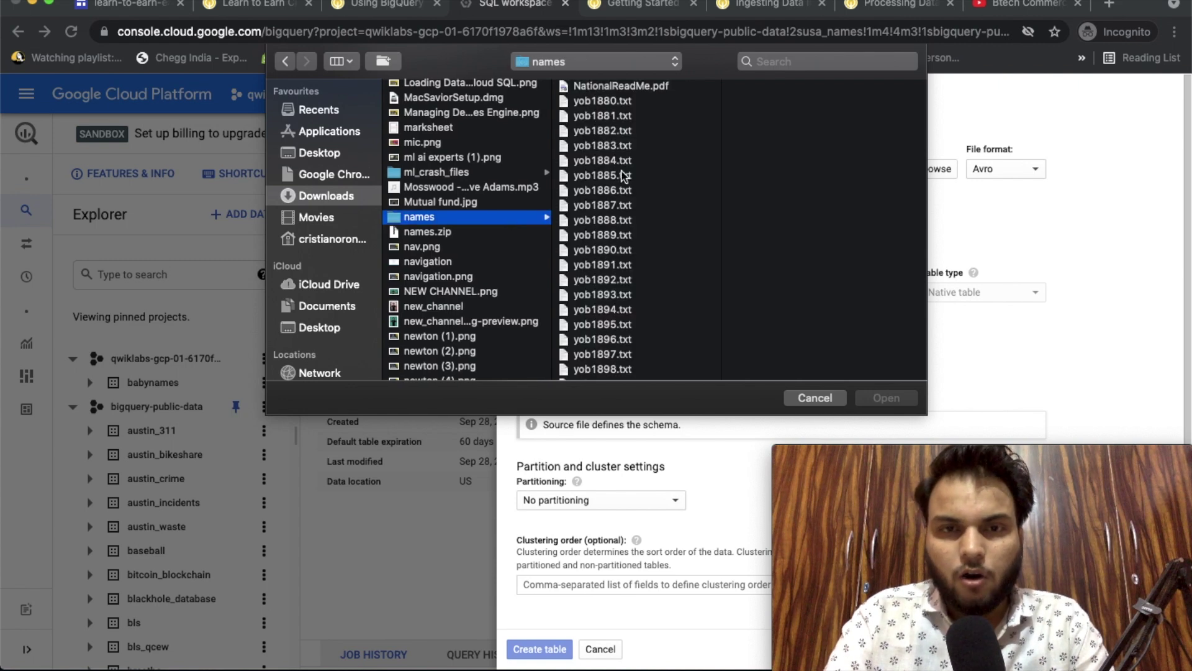
{"action": "scroll", "coordinate": [626, 298], "scroll_direction": "down", "scroll_amount": 20}
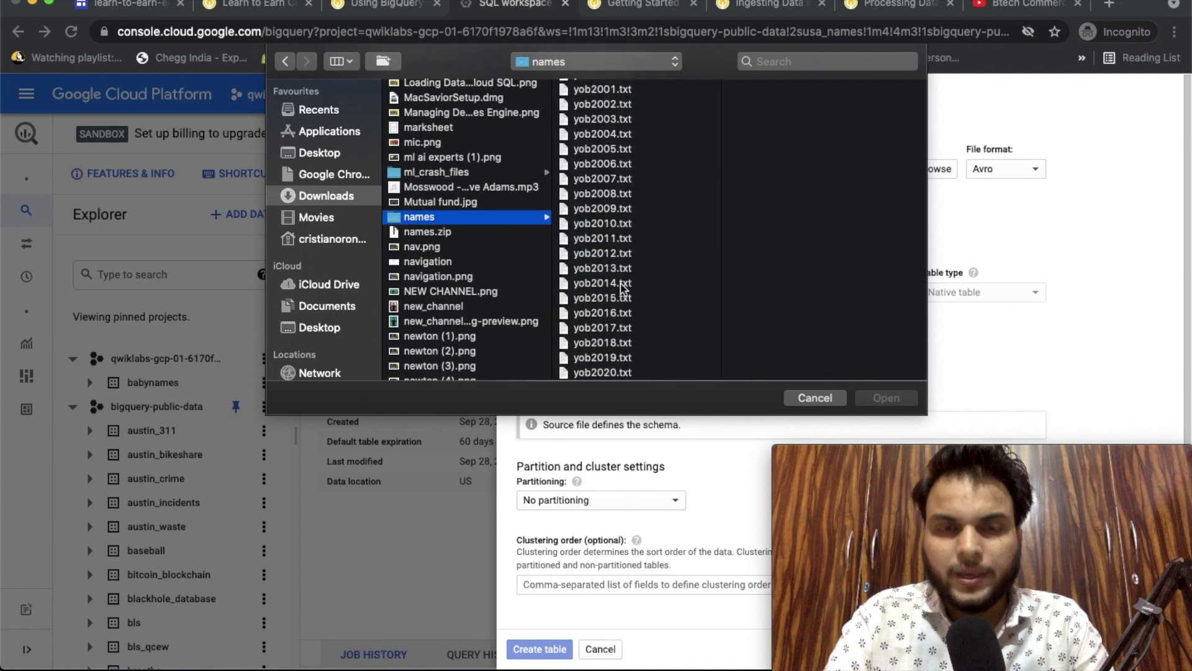
{"action": "left_click", "coordinate": [602, 283]}
{"action": "left_click", "coordinate": [886, 398]}
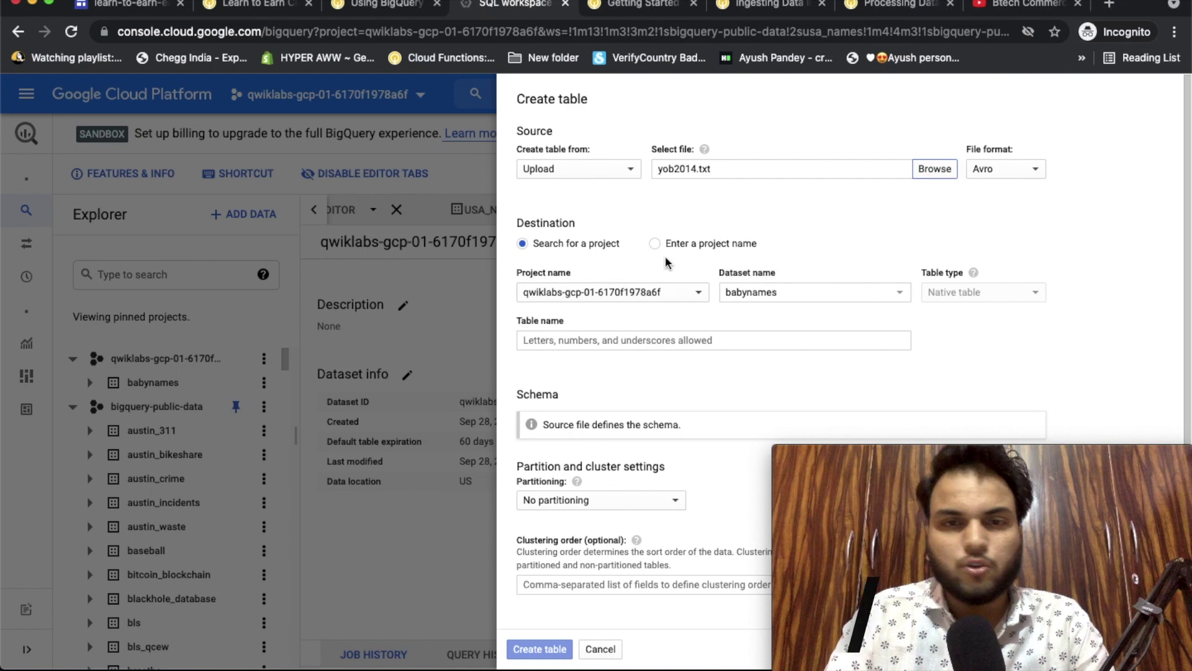
Set the file format to CSV and copy the table name names_2014 from the lab instructions into the table form
{"action": "left_click", "coordinate": [1006, 169]}
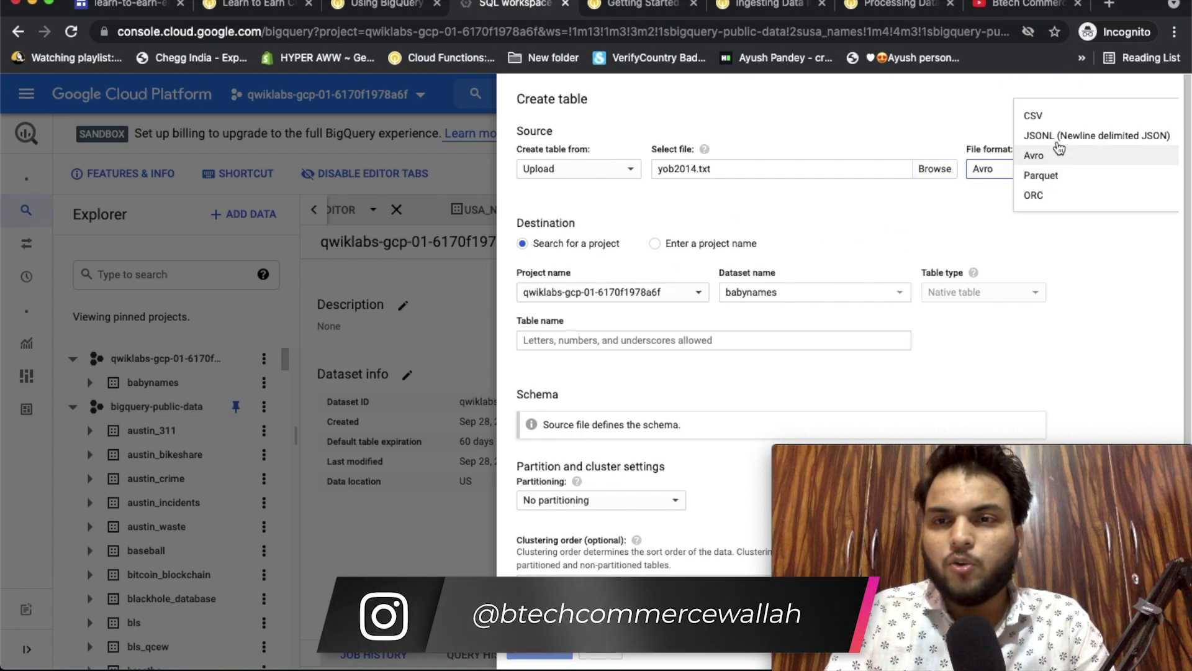
{"action": "left_click", "coordinate": [1034, 116]}
{"action": "key", "text": "ctrl+shift+Tab"}
{"action": "scroll", "coordinate": [608, 337], "scroll_direction": "down", "scroll_amount": 4}
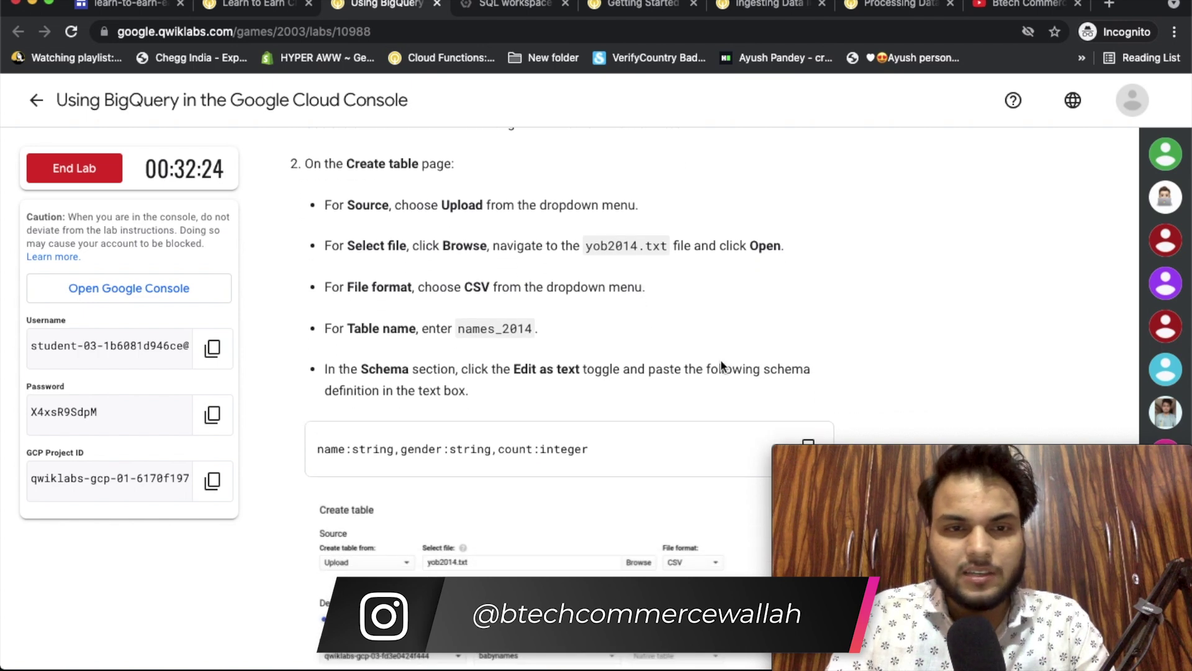
{"action": "left_click_drag", "start_coordinate": [457, 304], "coordinate": [530, 299]}
{"action": "key", "text": "ctrl+c"}
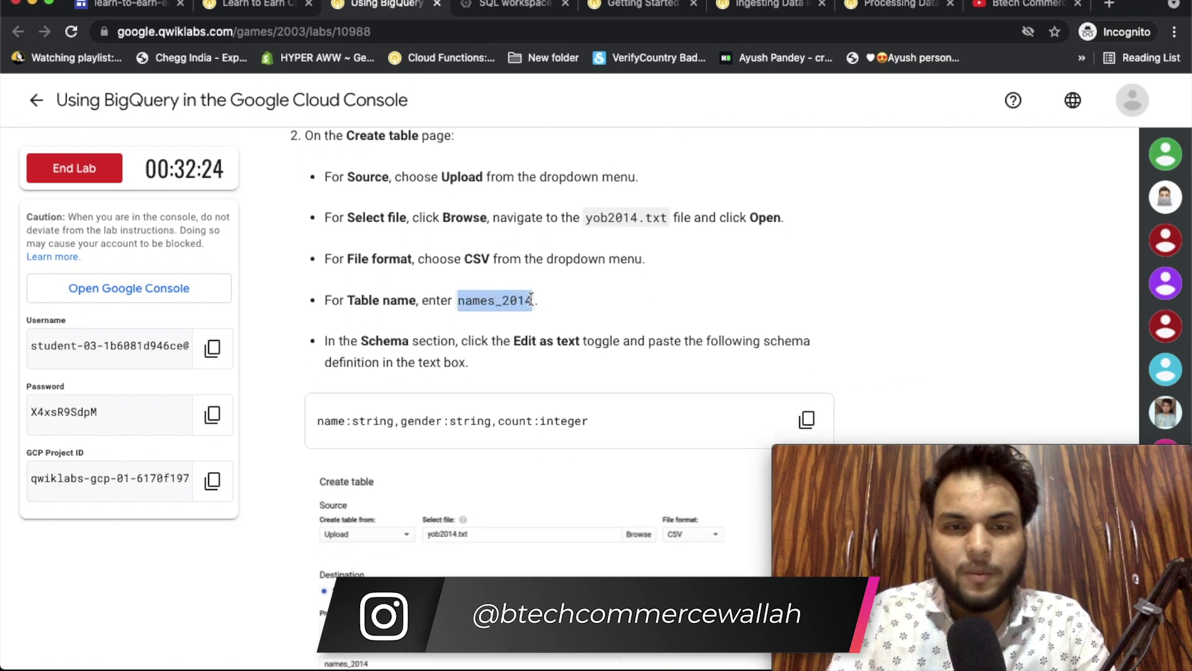
{"action": "key", "text": "ctrl+Tab"}
{"action": "key", "text": "ctrl+v"}
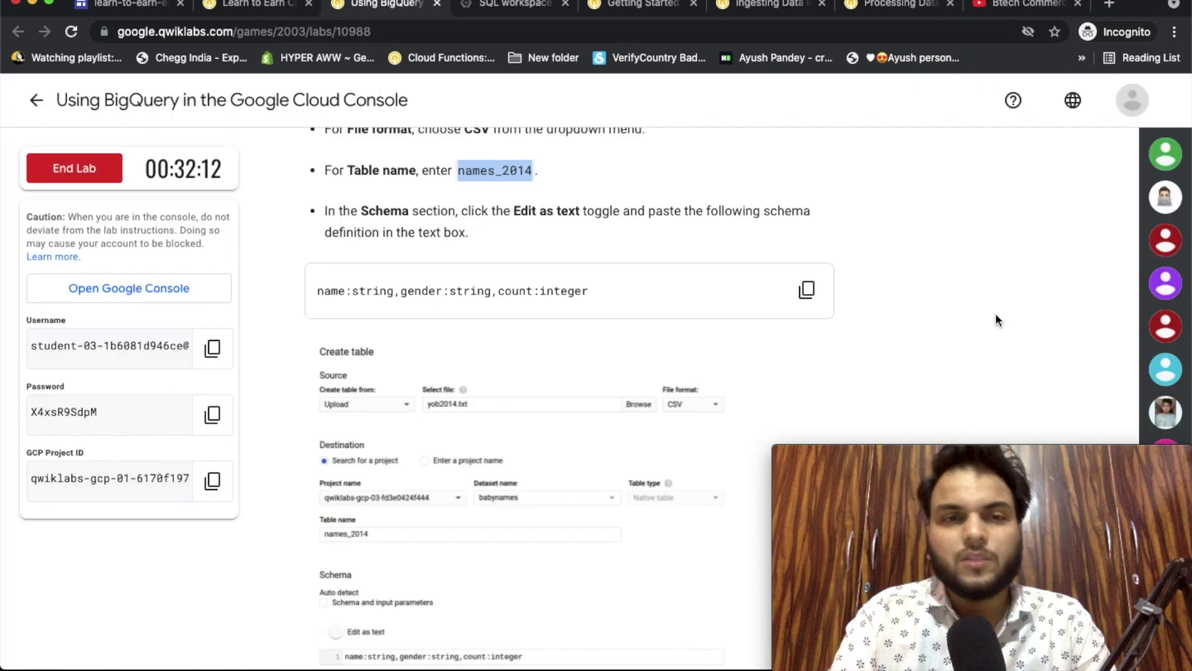
Copy the lab's schema definition name:string,gender:string,count:integer and enter it as the table's text schema
{"action": "left_click", "coordinate": [806, 290]}
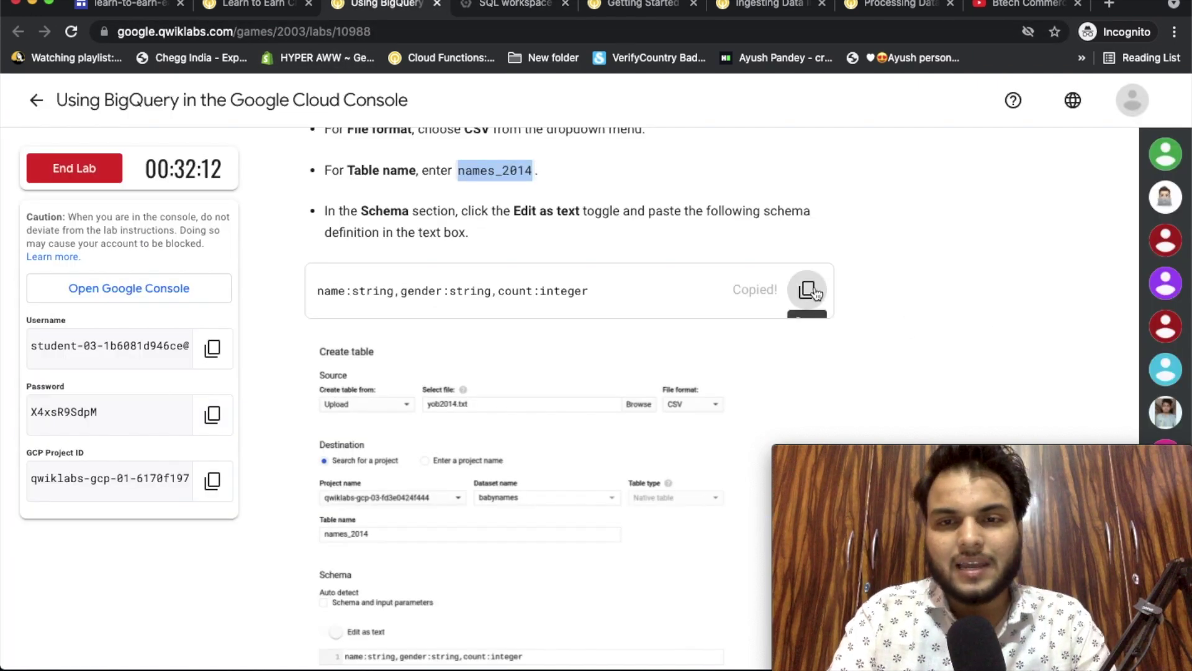
{"action": "left_click", "coordinate": [510, 7]}
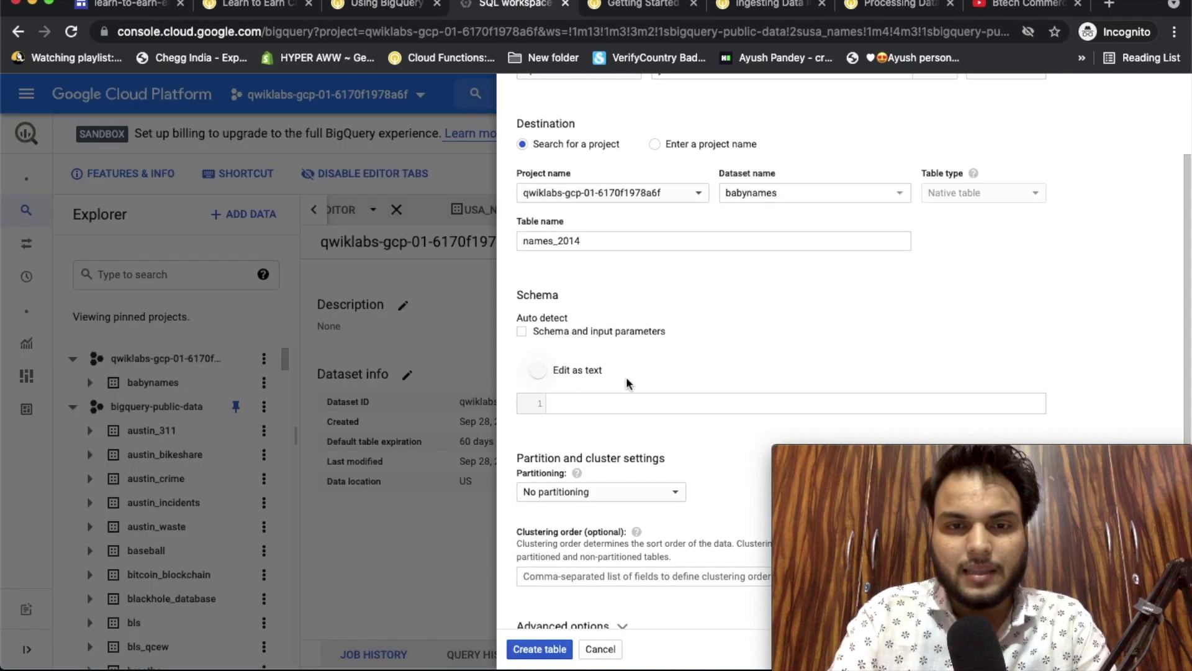
{"action": "key", "text": "super+v"}
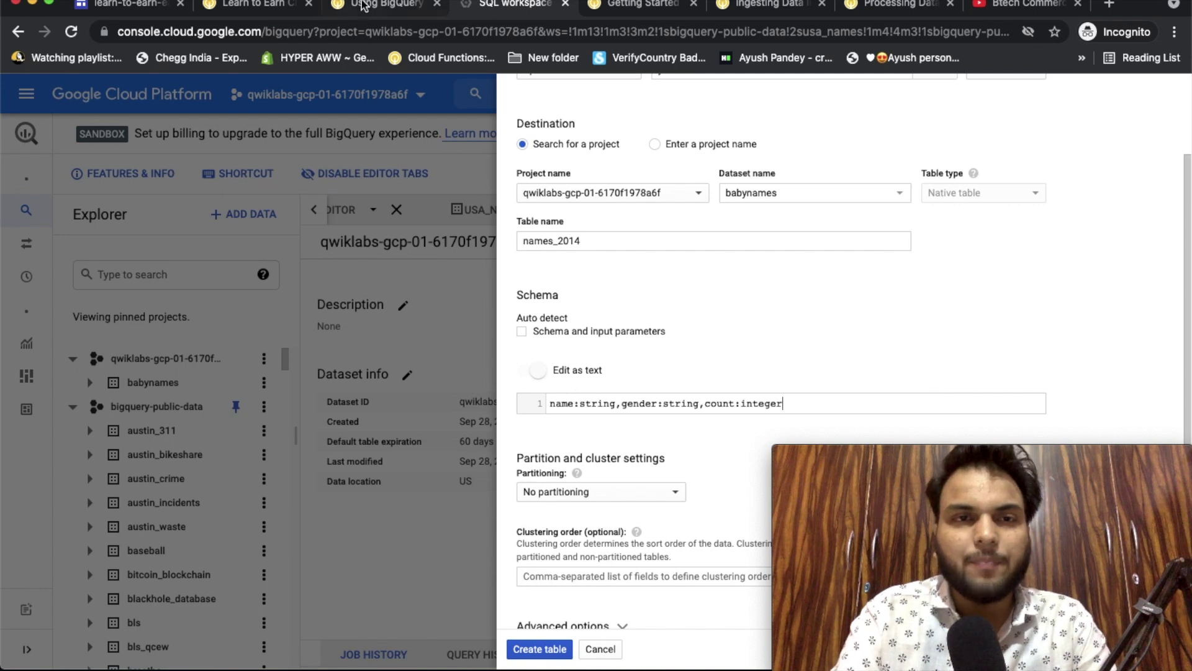
Review the lab's remaining table instructions and create the names_2014 table
{"action": "left_click", "coordinate": [364, 6]}
{"action": "scroll", "coordinate": [604, 267], "scroll_direction": "down", "scroll_amount": 8}
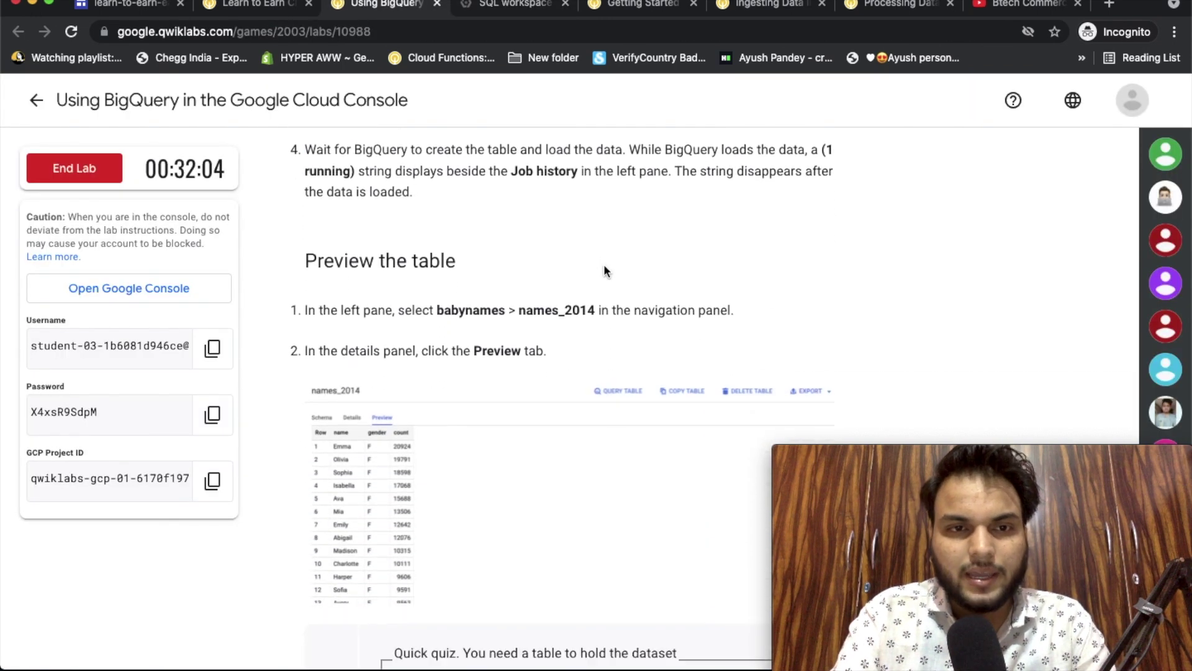
{"action": "scroll", "coordinate": [604, 263], "scroll_direction": "down", "scroll_amount": 2}
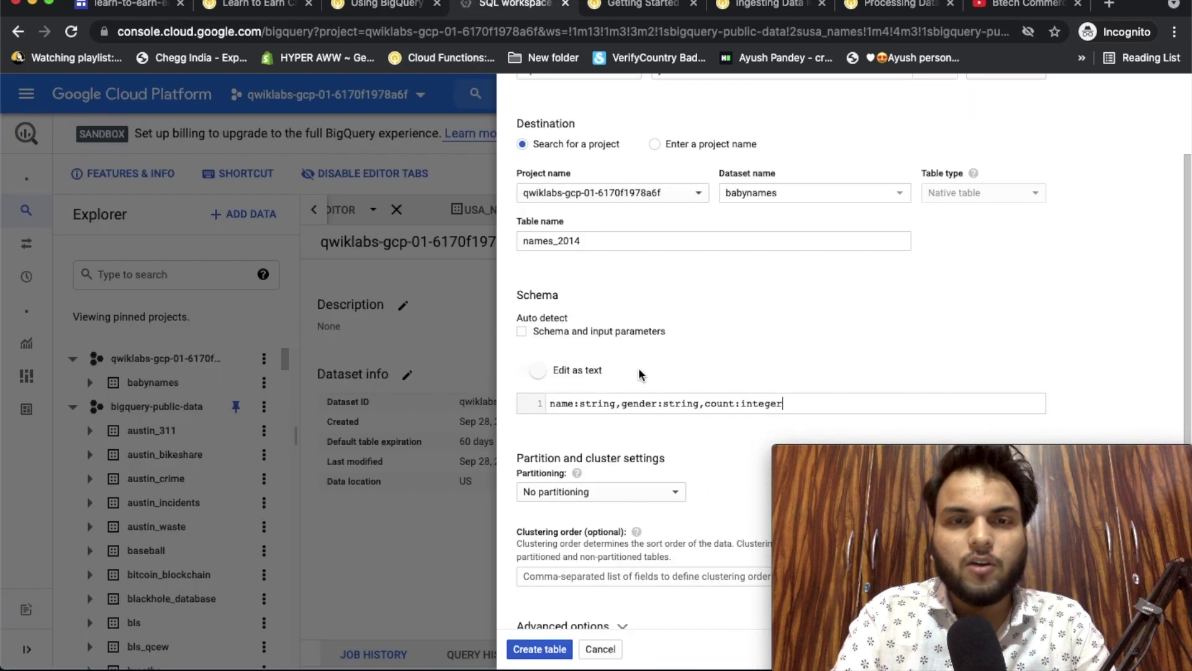
{"action": "left_click", "coordinate": [510, 7]}
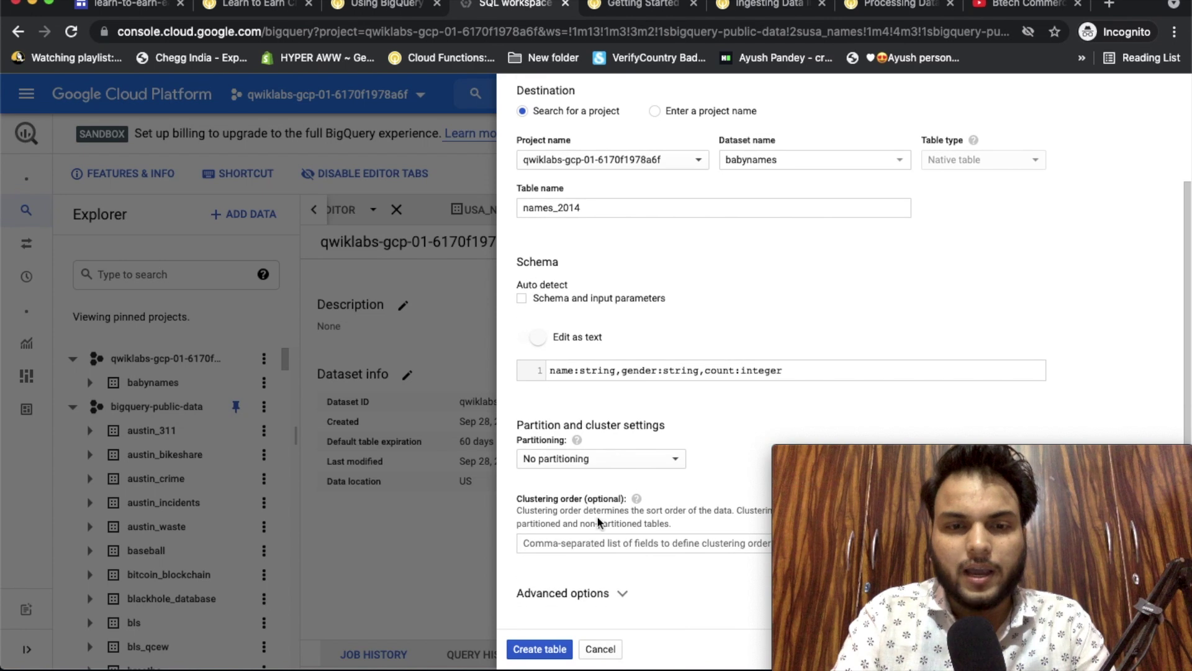
{"action": "left_click", "coordinate": [540, 650]}
Copy the lab's query for the top 5 male names in babynames.names_2014 and run it as a new query
{"action": "key", "text": "ctrl+shift+Tab"}
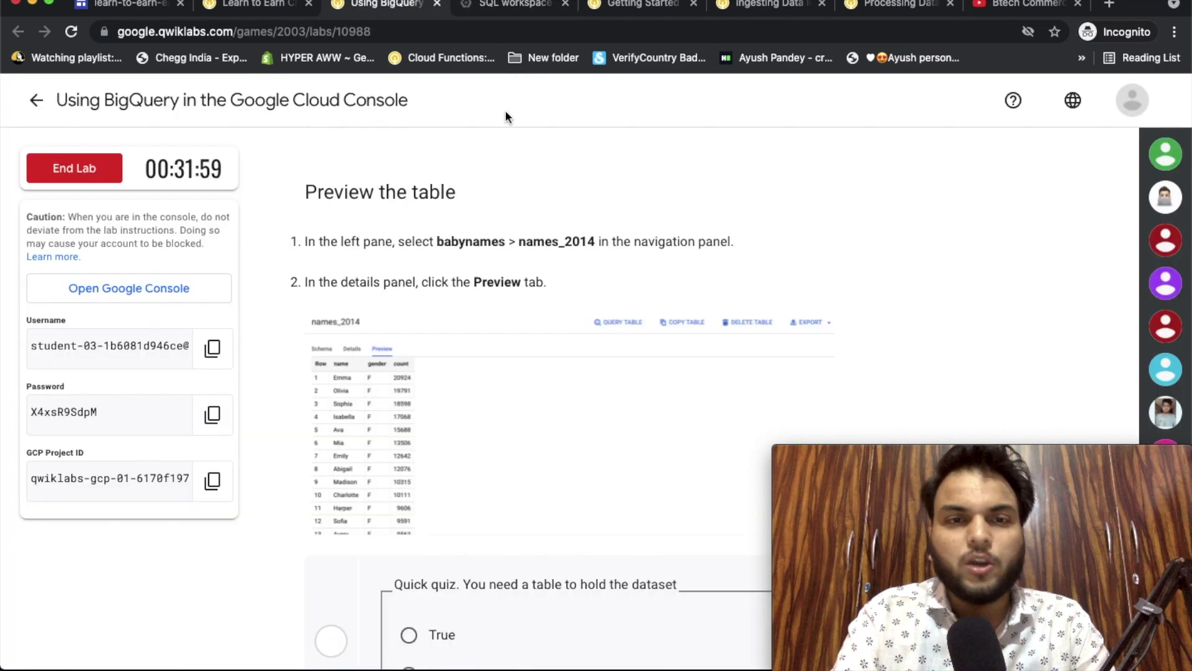
{"action": "scroll", "coordinate": [670, 335], "scroll_direction": "down", "scroll_amount": 10}
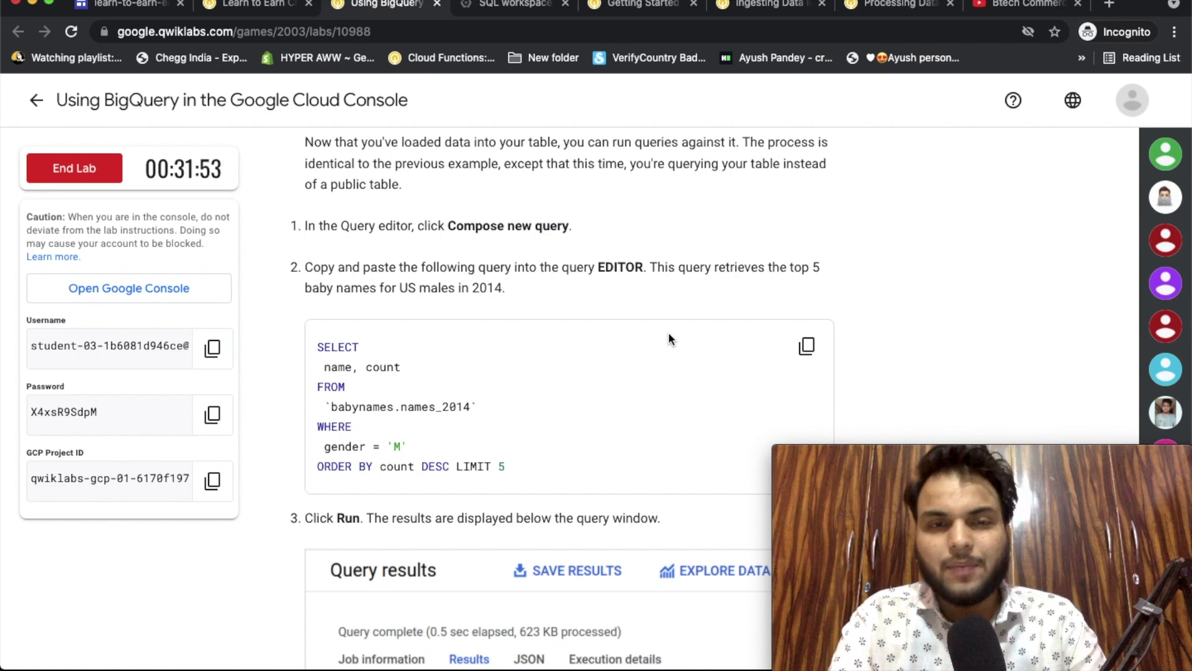
{"action": "scroll", "coordinate": [670, 339], "scroll_direction": "down", "scroll_amount": 3}
{"action": "left_click", "coordinate": [807, 163]}
{"action": "key", "text": "ctrl+Tab"}
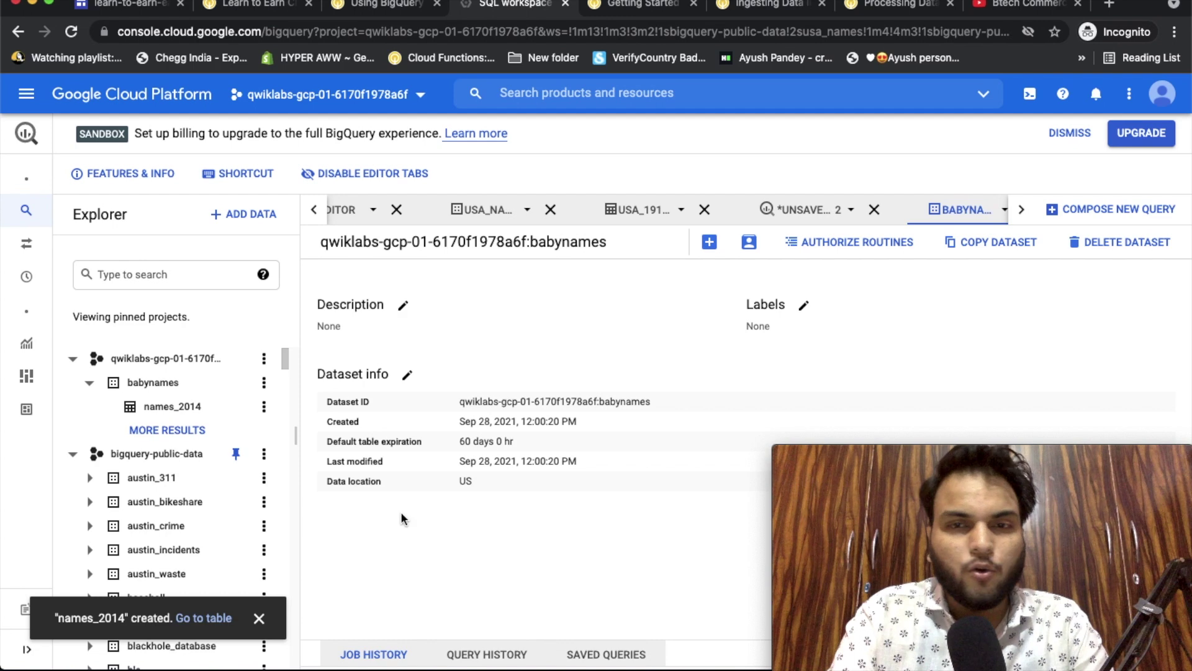
{"action": "left_click", "coordinate": [1078, 204]}
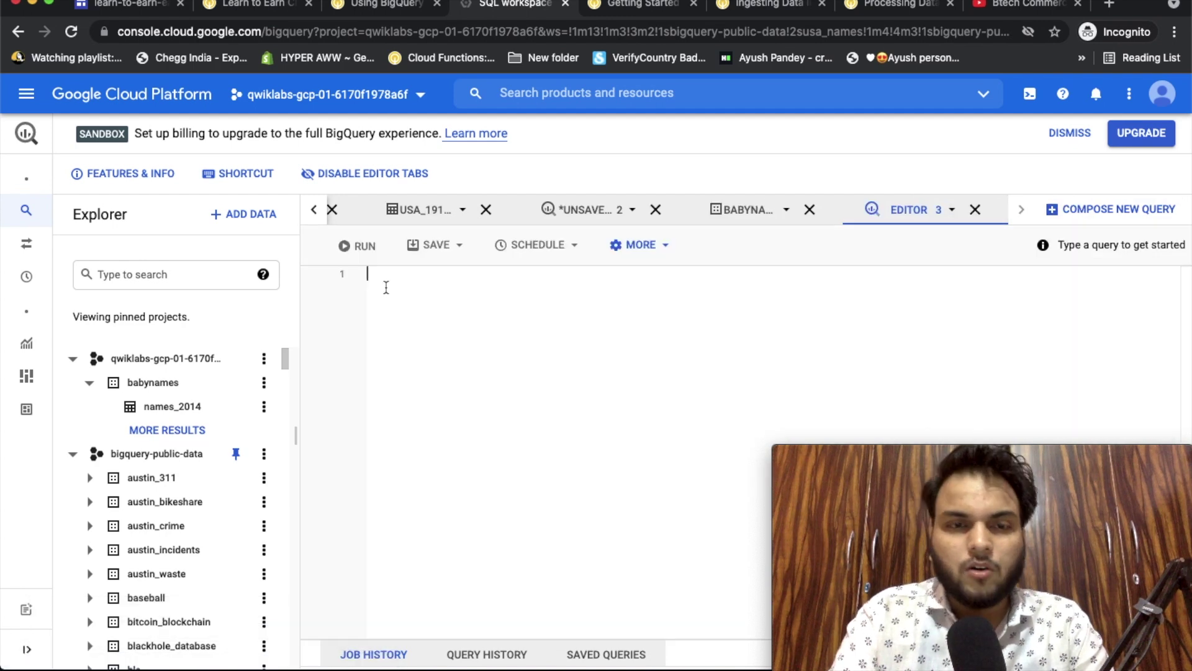
{"action": "key", "text": "ctrl+v"}
{"action": "left_click", "coordinate": [346, 248]}
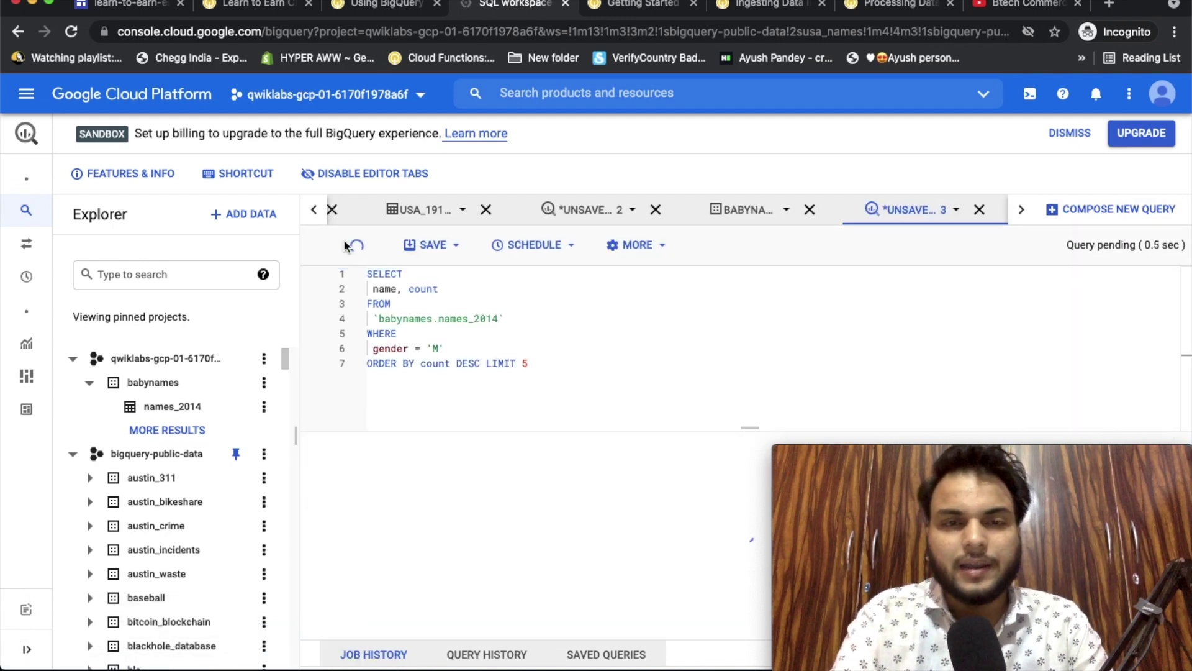
Return to the lab page and check the progress of the "Query new dataset" objective
{"action": "left_click", "coordinate": [386, 6]}
{"action": "scroll", "coordinate": [519, 393], "scroll_direction": "down", "scroll_amount": 1}
{"action": "left_click", "coordinate": [463, 423]}
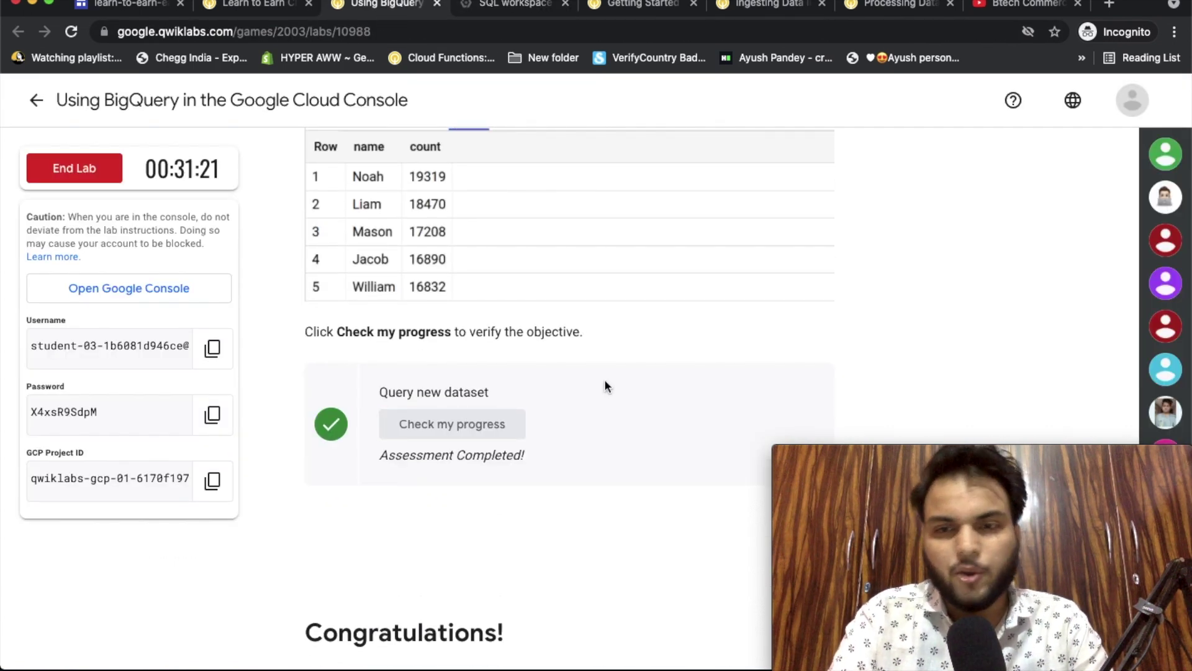
{"action": "scroll", "coordinate": [604, 385], "scroll_direction": "up", "scroll_amount": 1}
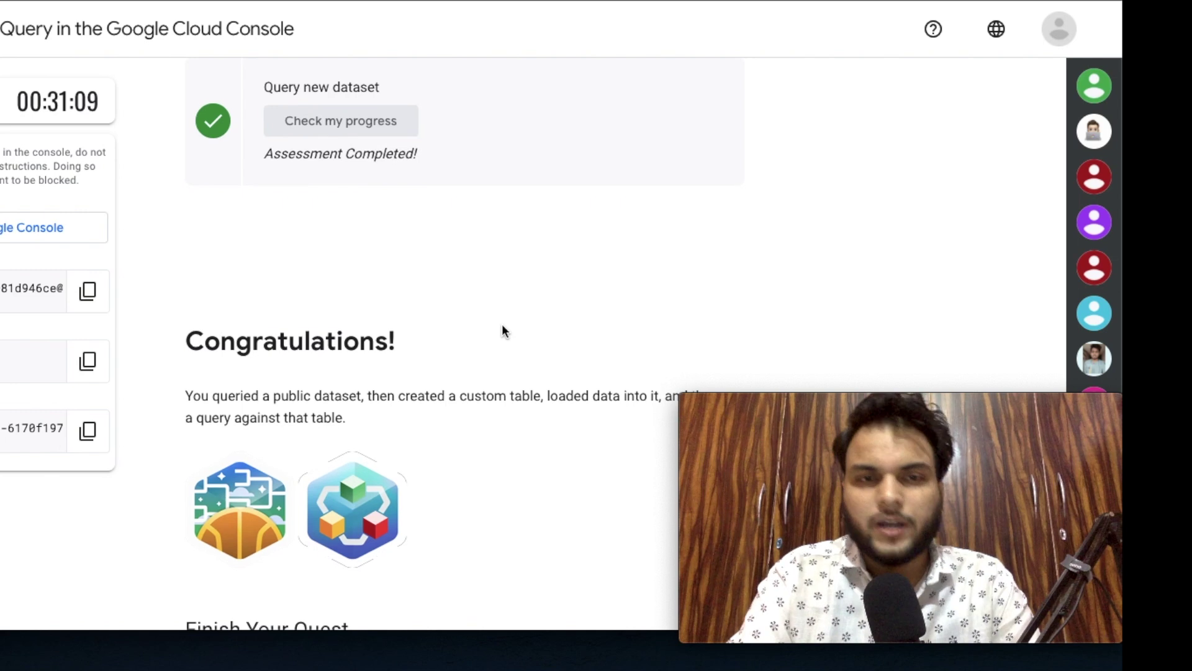
End the Using BigQuery in the Google Cloud Console lab, confirm the submission, and close the lab and BigQuery pages
{"action": "scroll", "coordinate": [503, 327], "scroll_direction": "down", "scroll_amount": 1}
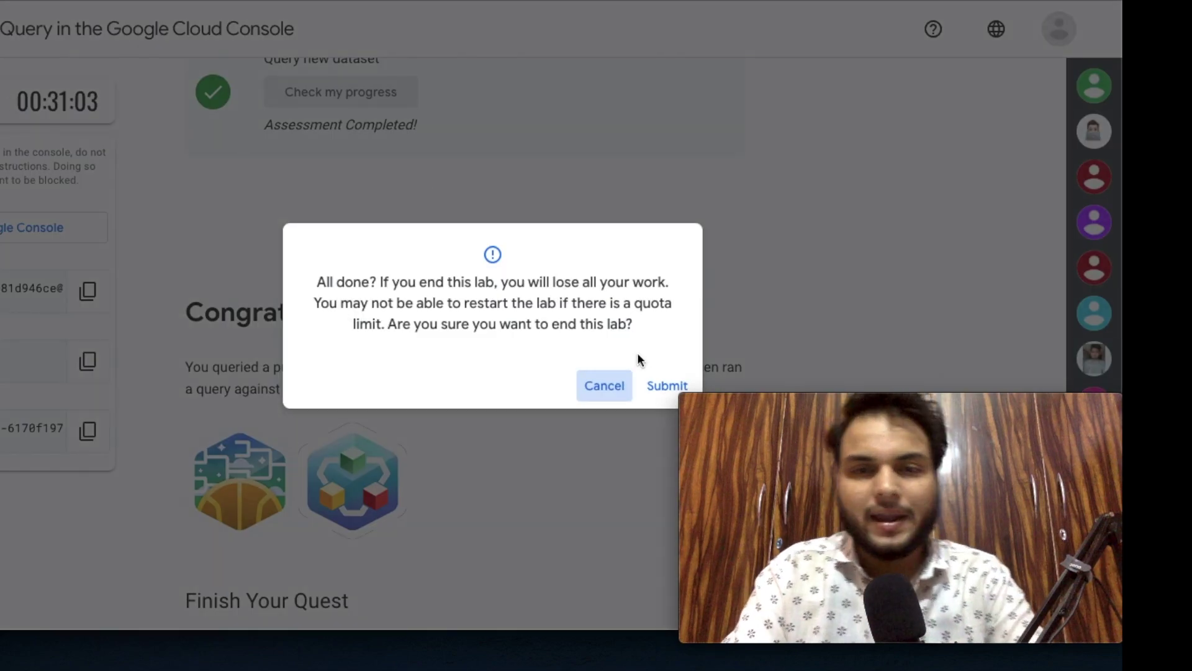
{"action": "left_click", "coordinate": [651, 388]}
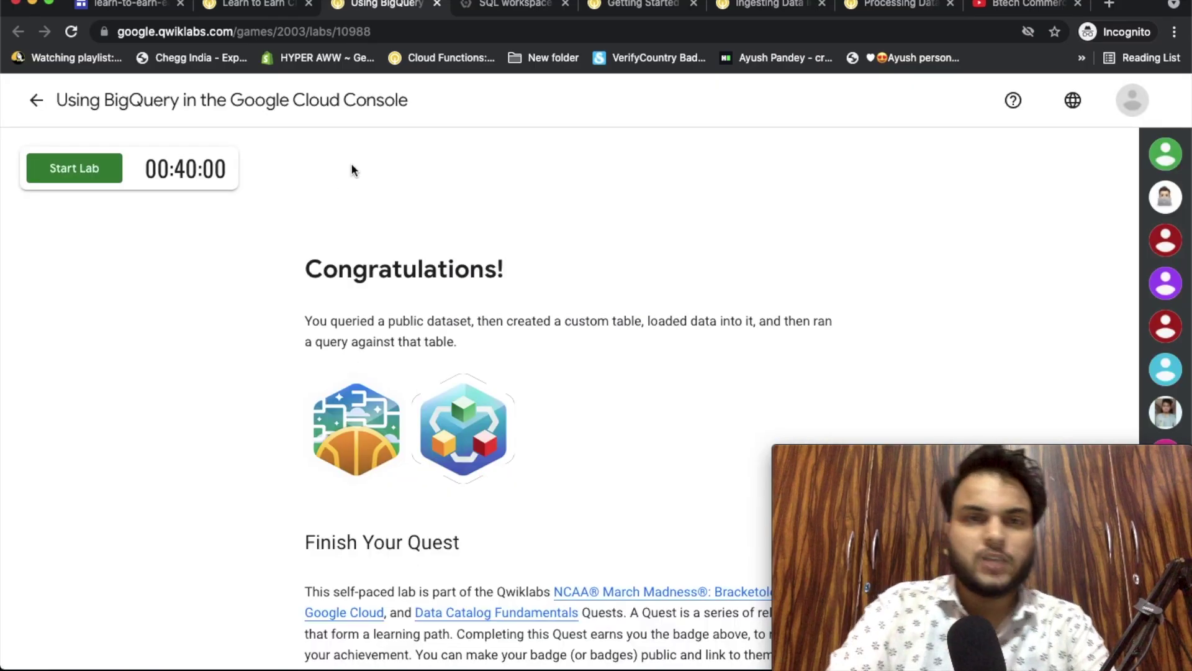
{"action": "key", "text": "super+w"}
{"action": "key", "text": "super+w"}
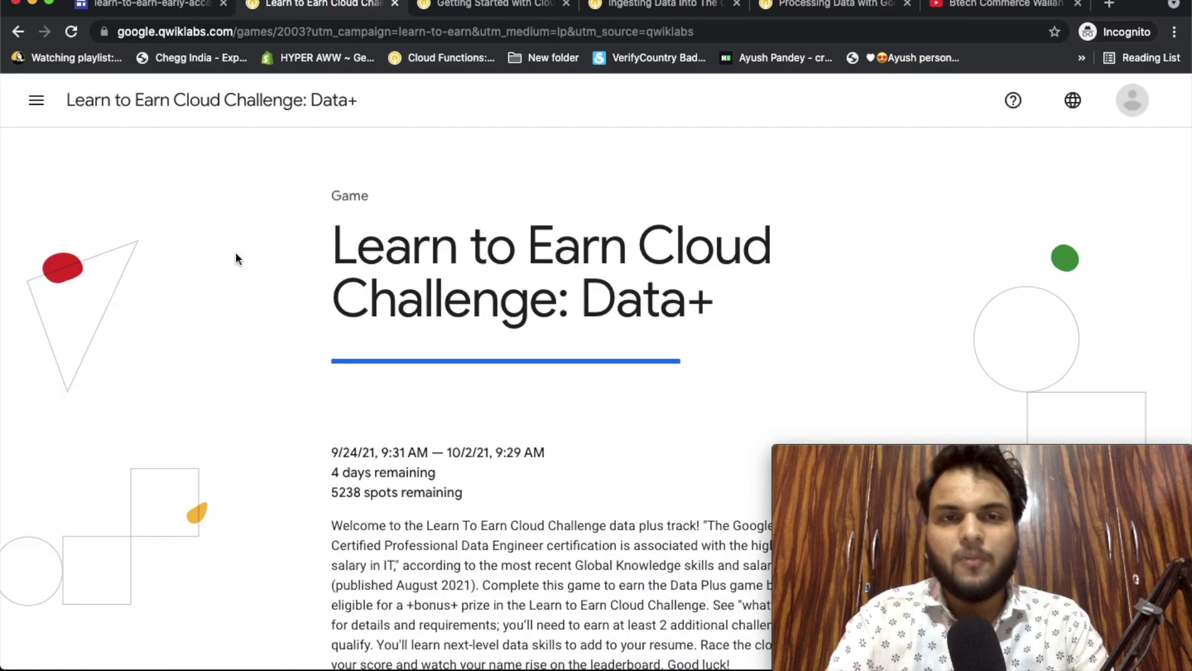
Refresh the Learn to Earn Cloud Challenge: Data+ page to check the BigQuery lab's completion, and review the Getting Started with Cloud Data Fusion lab's overview
{"action": "left_click", "coordinate": [71, 32]}
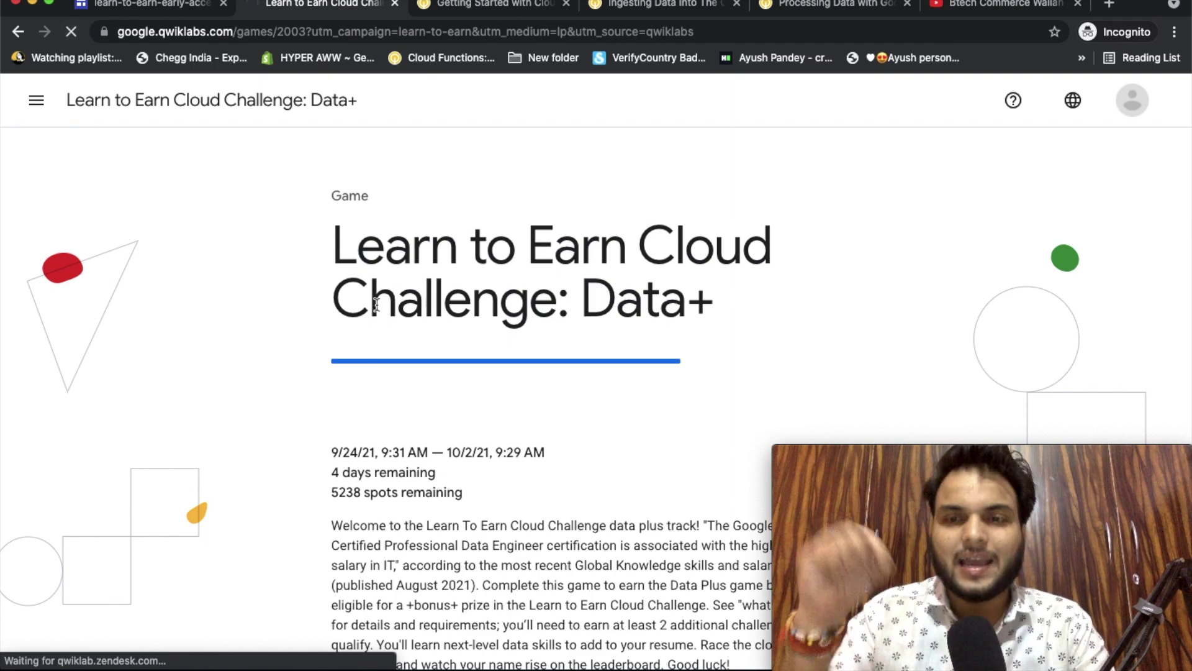
{"action": "scroll", "coordinate": [377, 304], "scroll_direction": "down", "scroll_amount": 10}
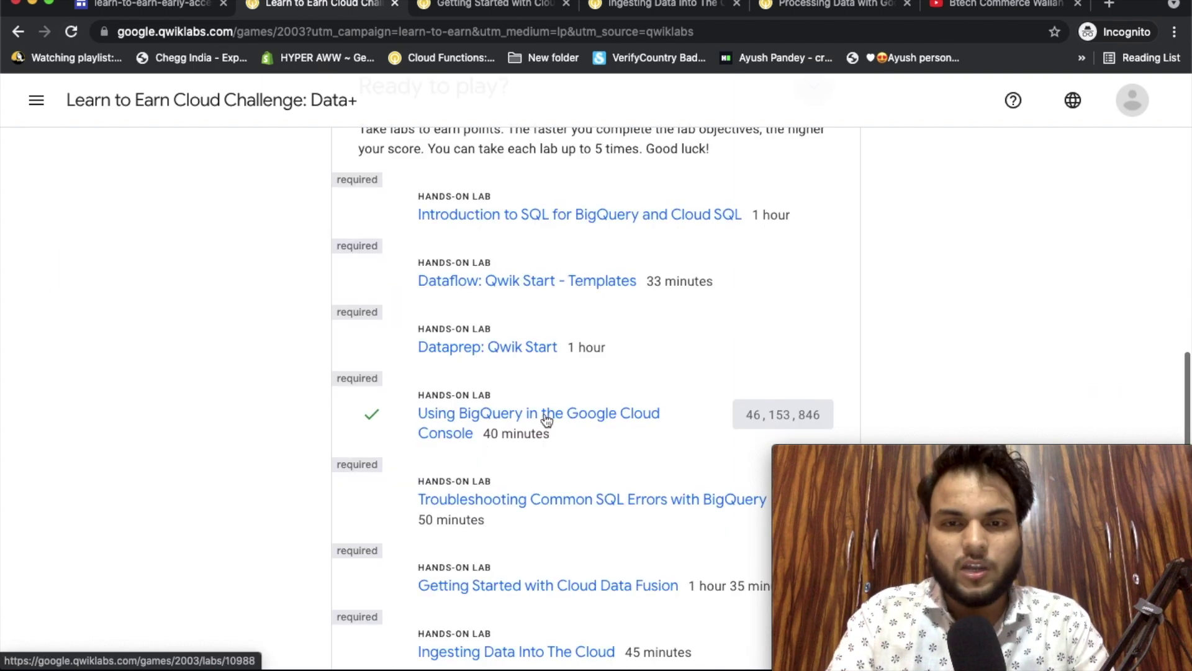
{"action": "scroll", "coordinate": [453, 375], "scroll_direction": "down", "scroll_amount": 4}
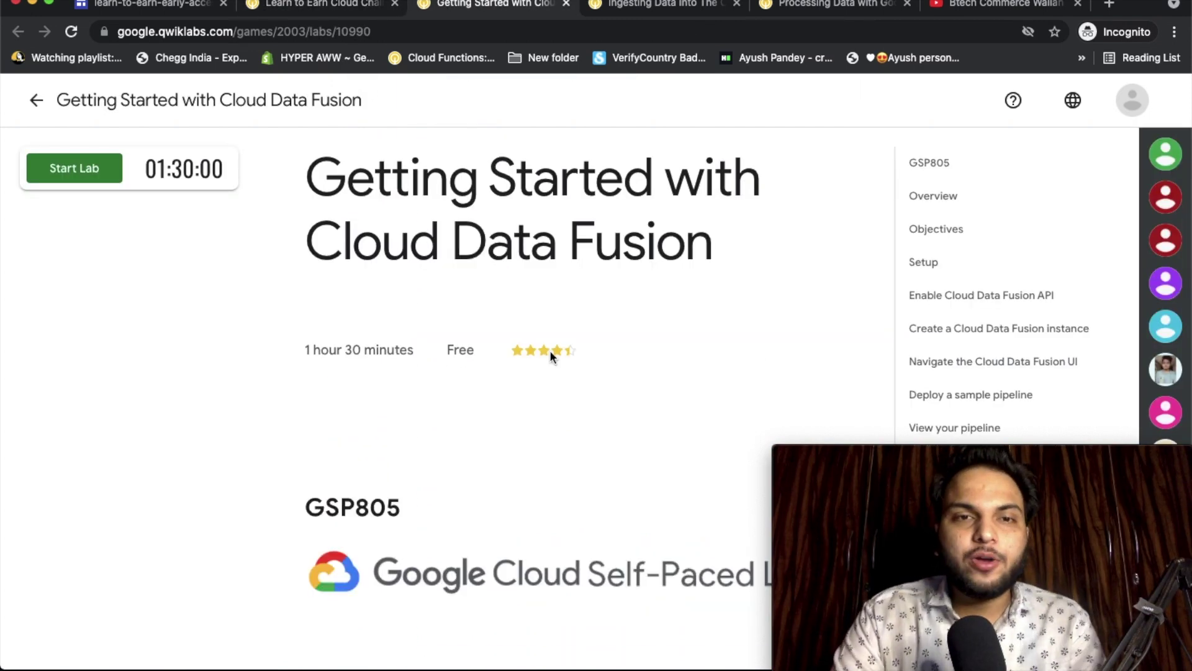
{"action": "scroll", "coordinate": [549, 349], "scroll_direction": "down", "scroll_amount": 10}
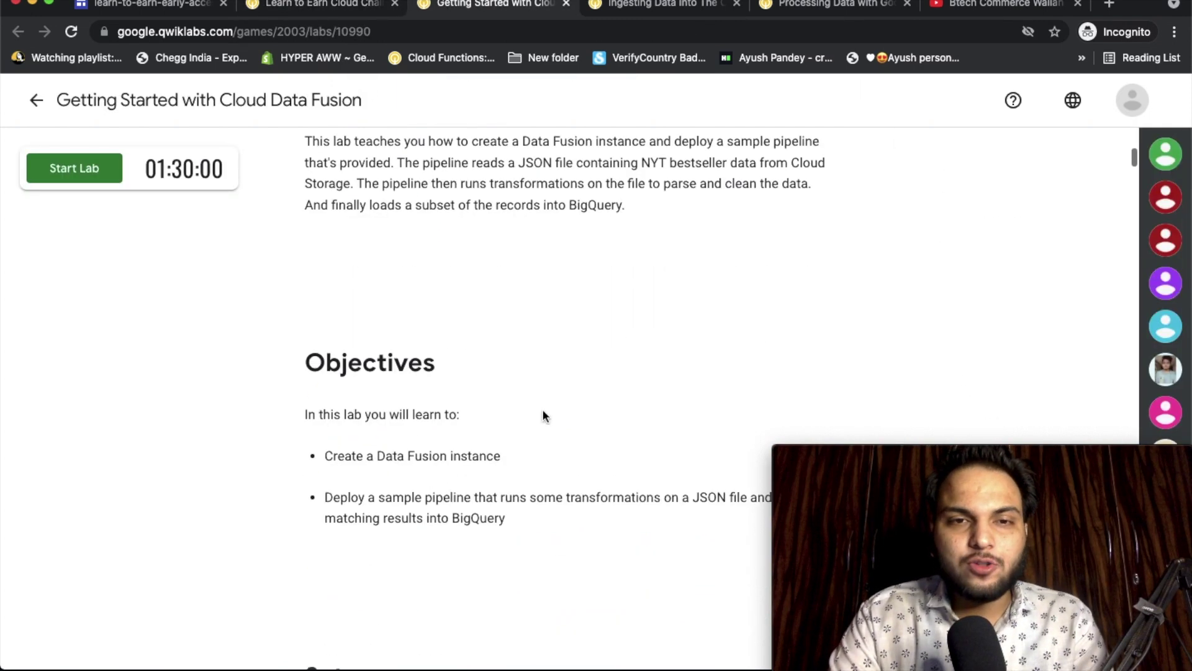
Skim the Getting Started with Cloud Data Fusion instructions, start the lab, and find its Check project permissions section
{"action": "scroll", "coordinate": [544, 412], "scroll_direction": "down", "scroll_amount": 20}
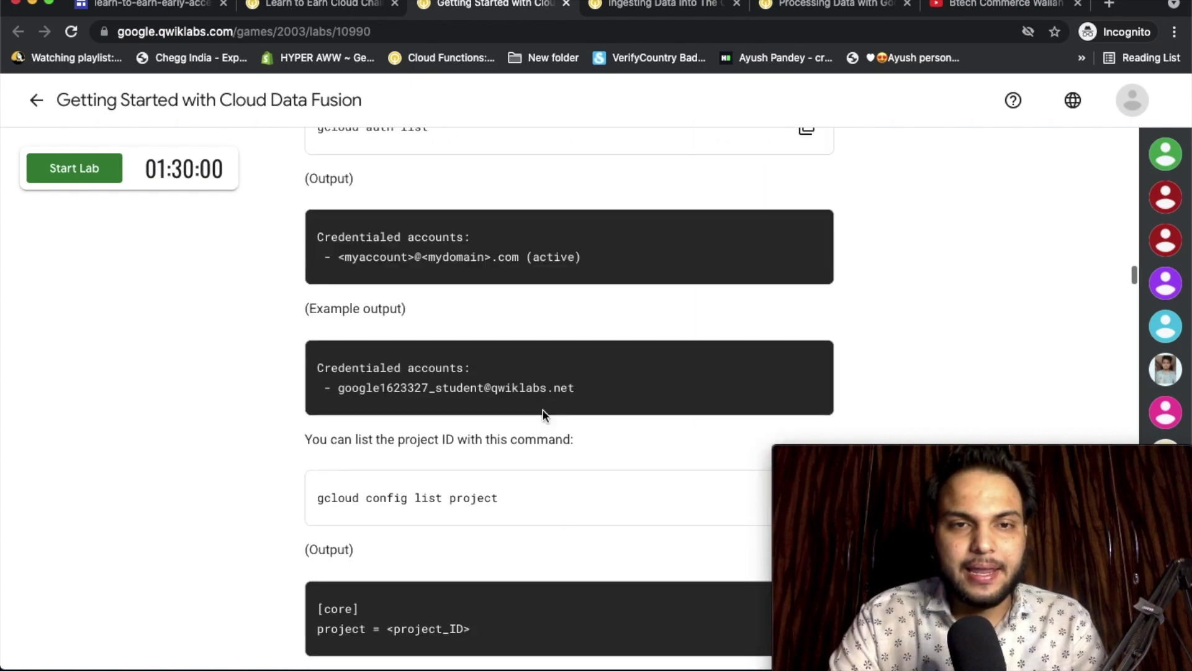
{"action": "scroll", "coordinate": [544, 411], "scroll_direction": "down", "scroll_amount": 10}
{"action": "scroll", "coordinate": [493, 326], "scroll_direction": "down", "scroll_amount": 20}
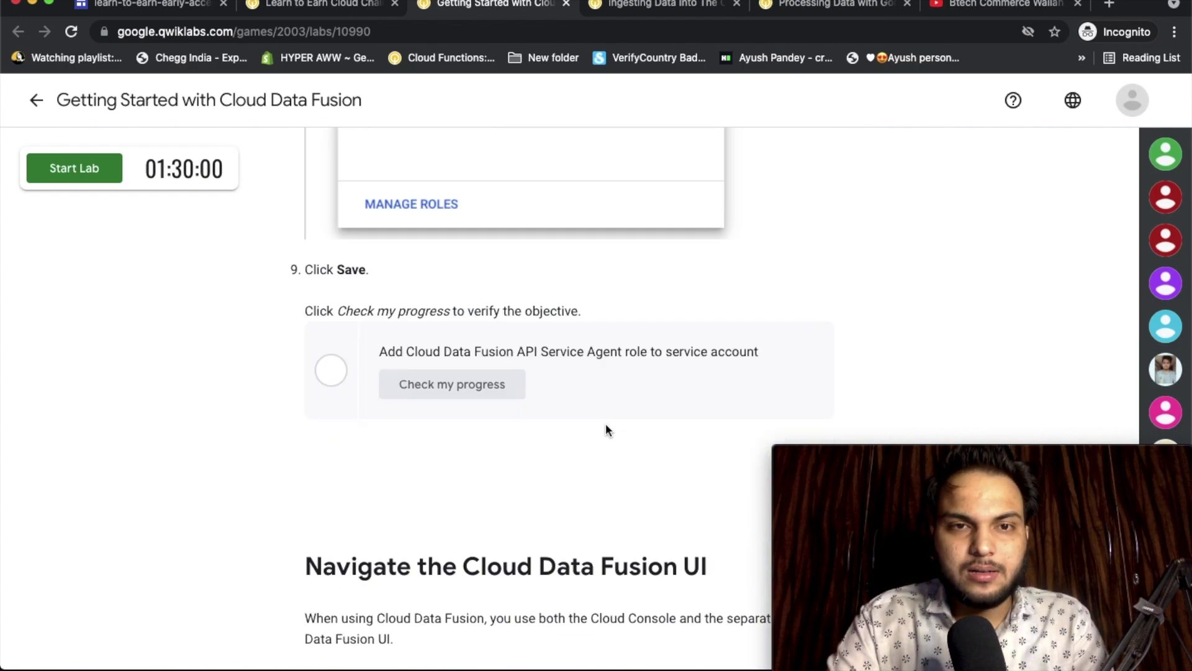
{"action": "scroll", "coordinate": [351, 352], "scroll_direction": "up", "scroll_amount": 20}
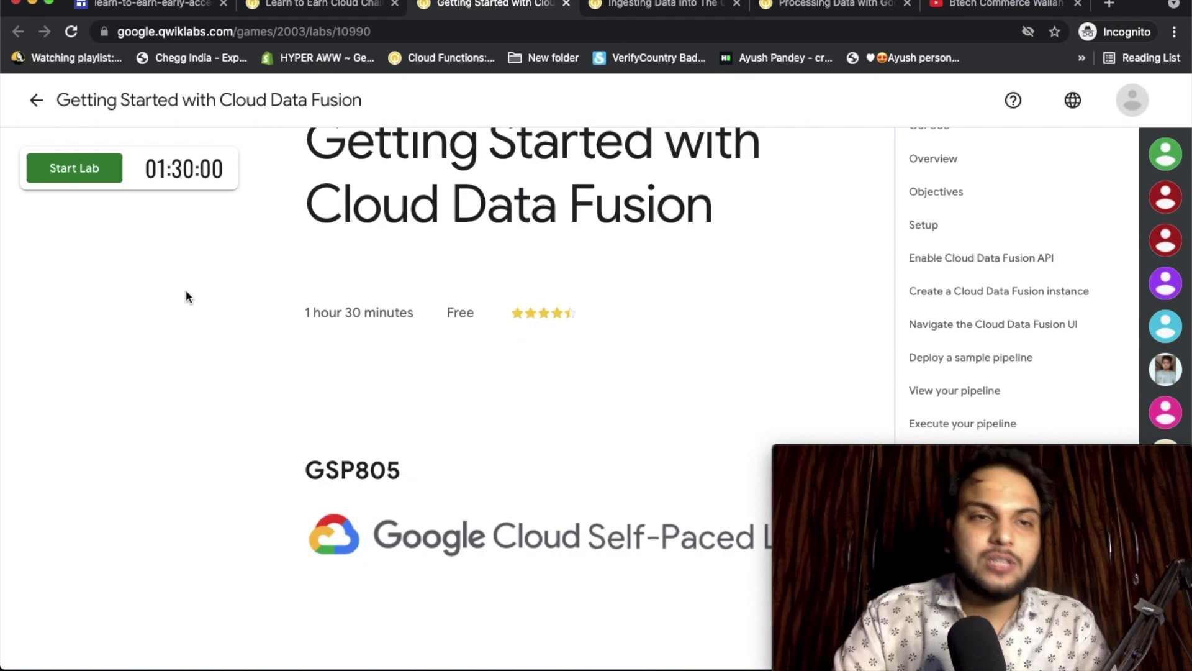
{"action": "scroll", "coordinate": [539, 326], "scroll_direction": "down", "scroll_amount": 20}
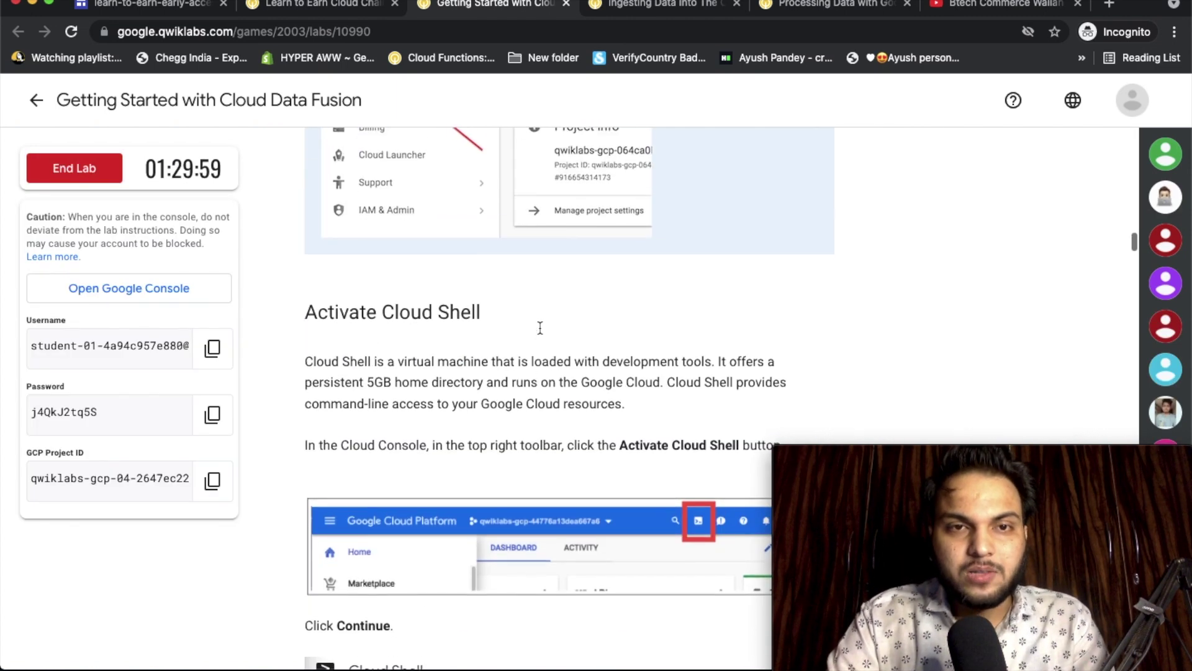
{"action": "scroll", "coordinate": [540, 329], "scroll_direction": "down", "scroll_amount": 13}
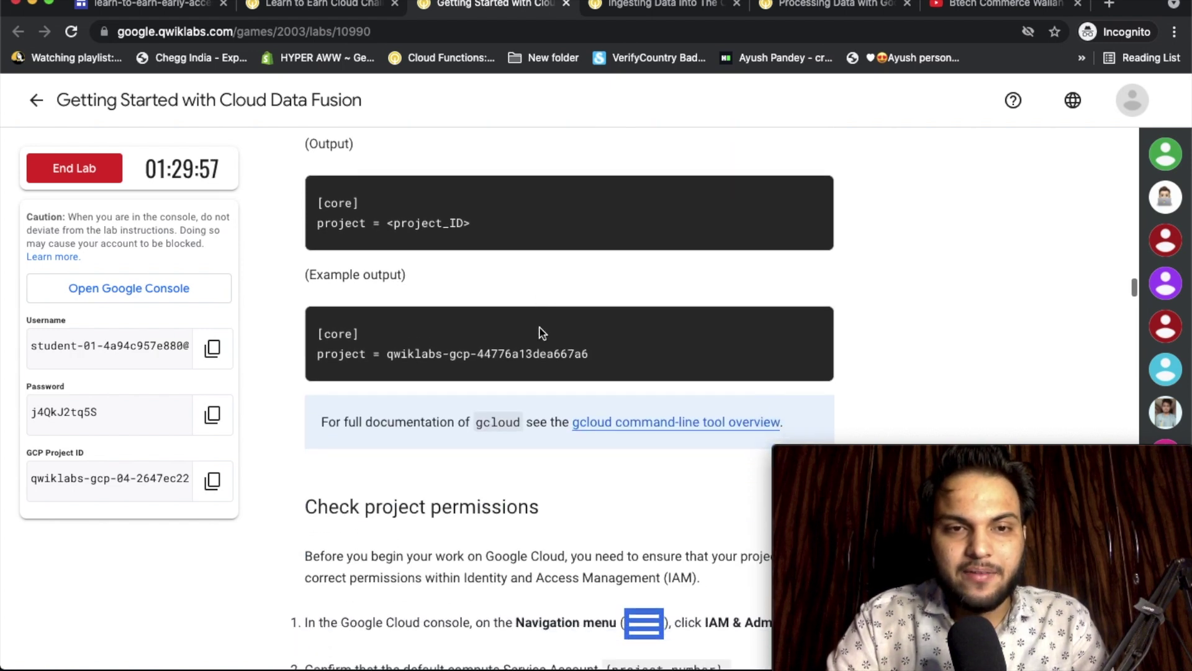
Copy the lab's temporary password, open the Google console, sign in with the account password, and accept the new account terms
{"action": "left_click", "coordinate": [213, 415]}
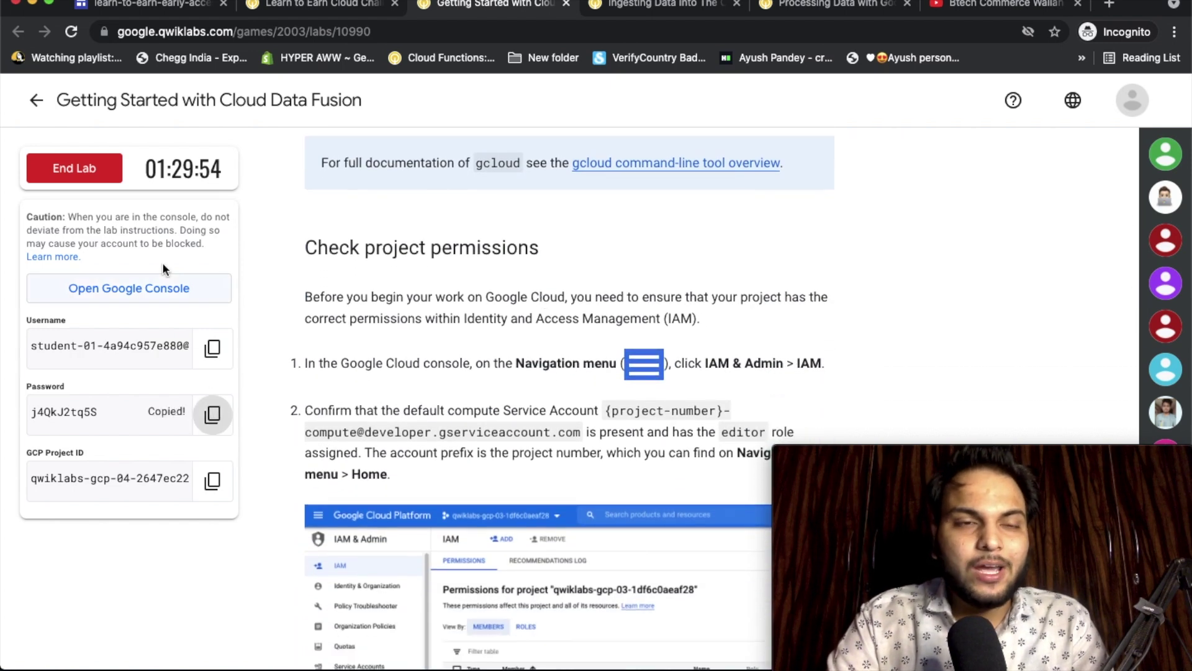
{"action": "left_click", "coordinate": [151, 285]}
{"action": "key", "text": "super+v"}
{"action": "key", "text": "Return"}
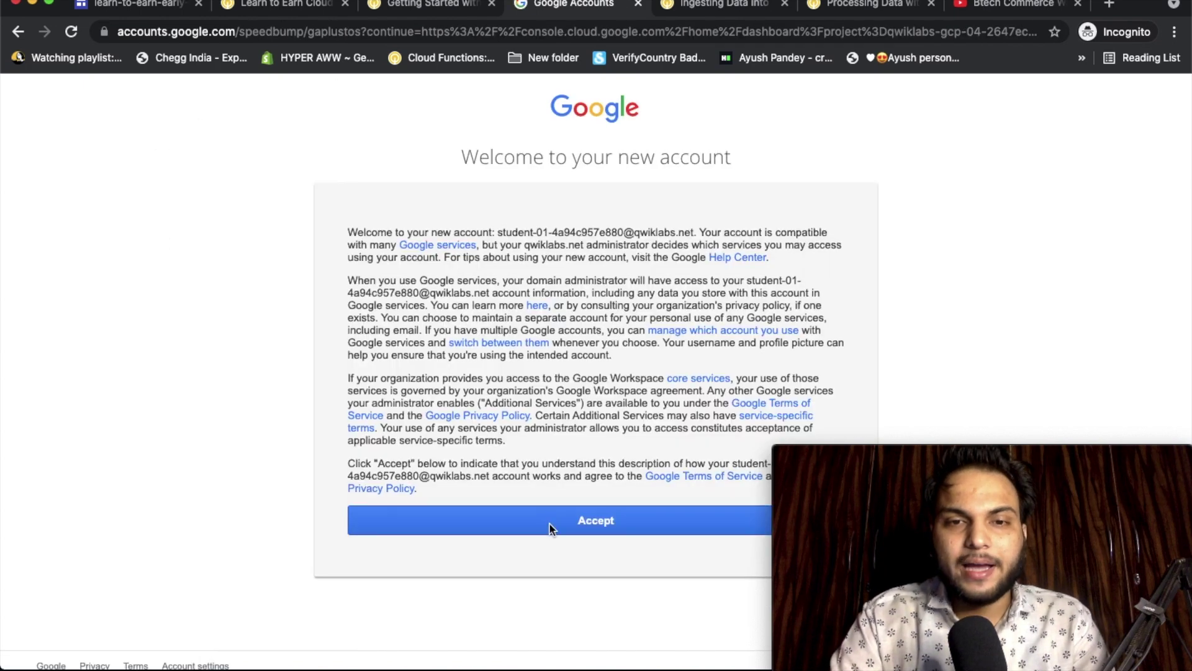
{"action": "left_click", "coordinate": [549, 523]}
Return to the lab page and read the Check project permissions instructions on the default compute service account's editor role
{"action": "left_click", "coordinate": [428, 5]}
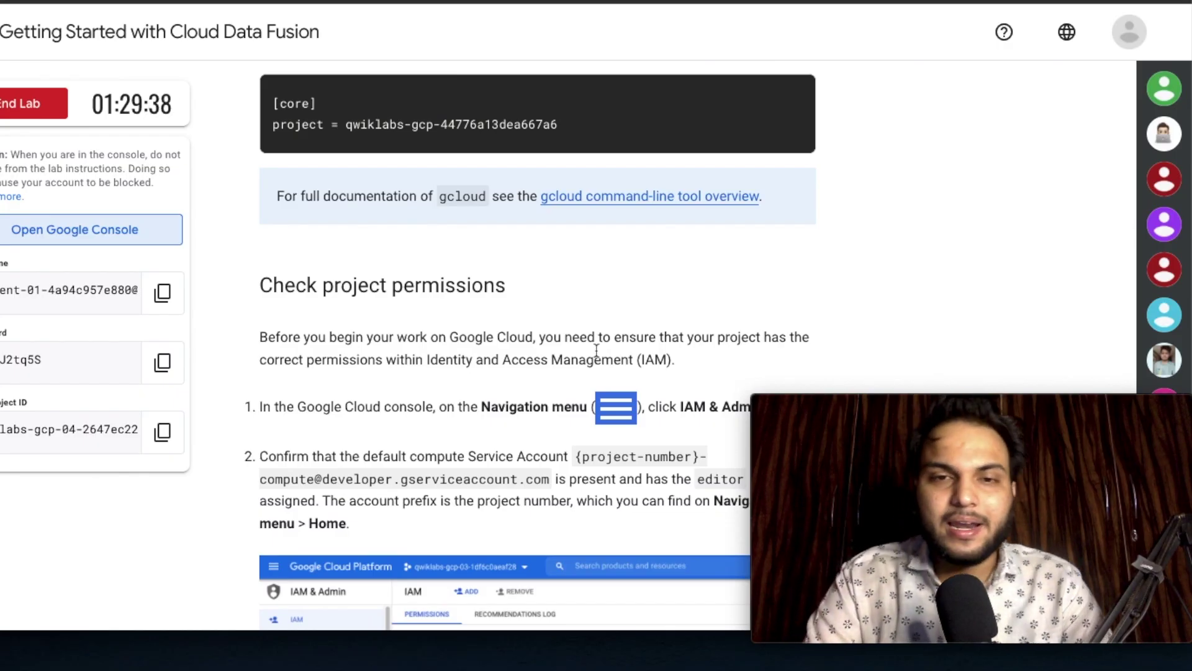
{"action": "scroll", "coordinate": [597, 351], "scroll_direction": "down", "scroll_amount": 3}
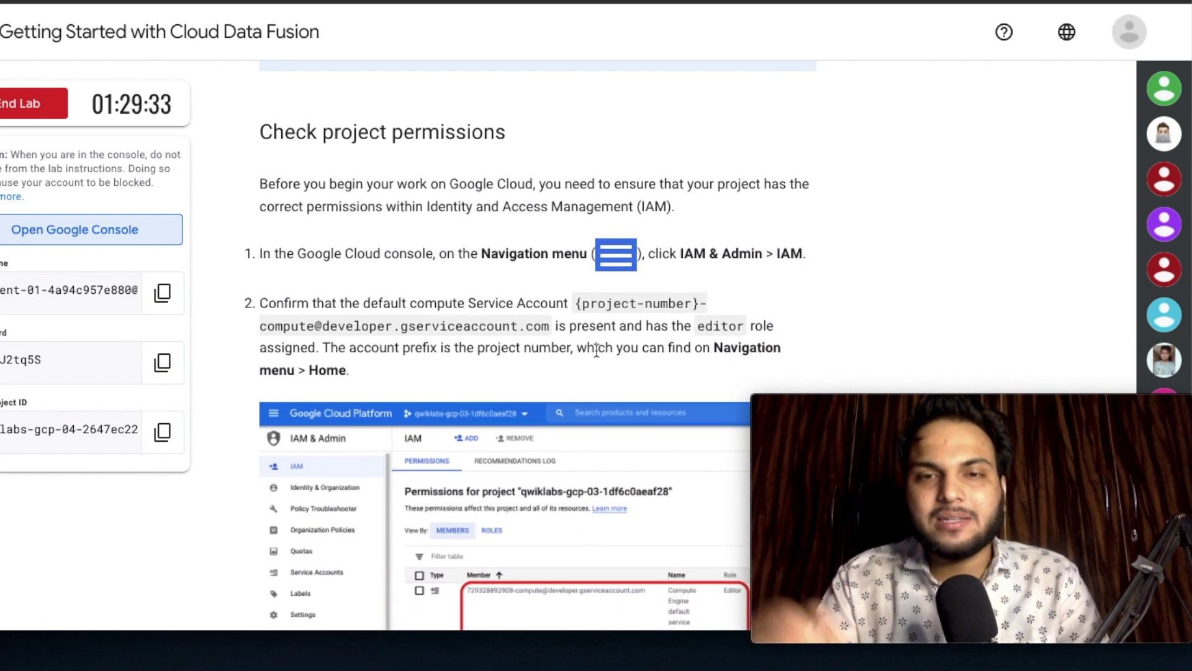
{"action": "scroll", "coordinate": [596, 349], "scroll_direction": "down", "scroll_amount": 1}
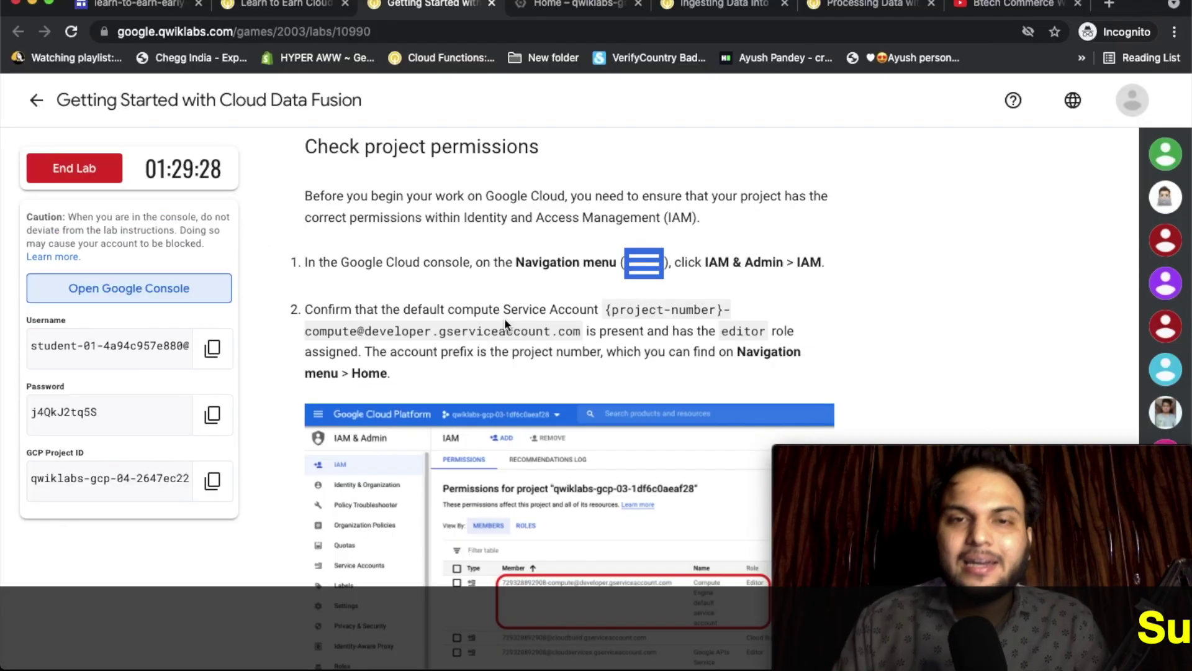
{"action": "scroll", "coordinate": [504, 318], "scroll_direction": "down", "scroll_amount": 8}
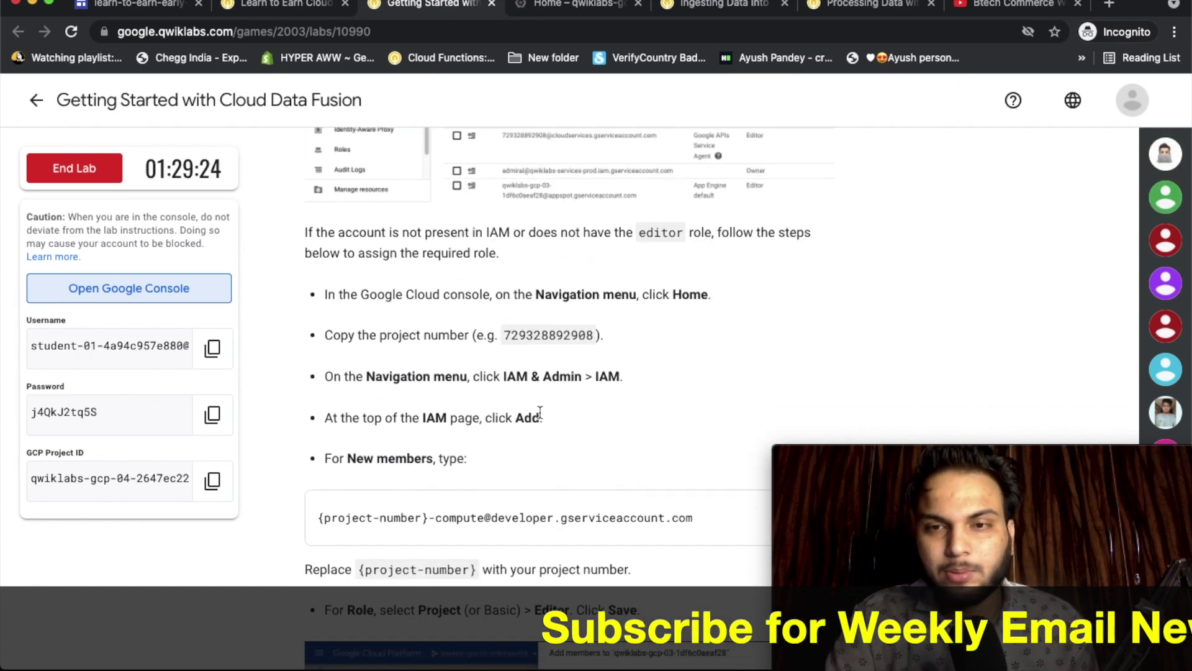
{"action": "scroll", "coordinate": [538, 414], "scroll_direction": "down", "scroll_amount": 1}
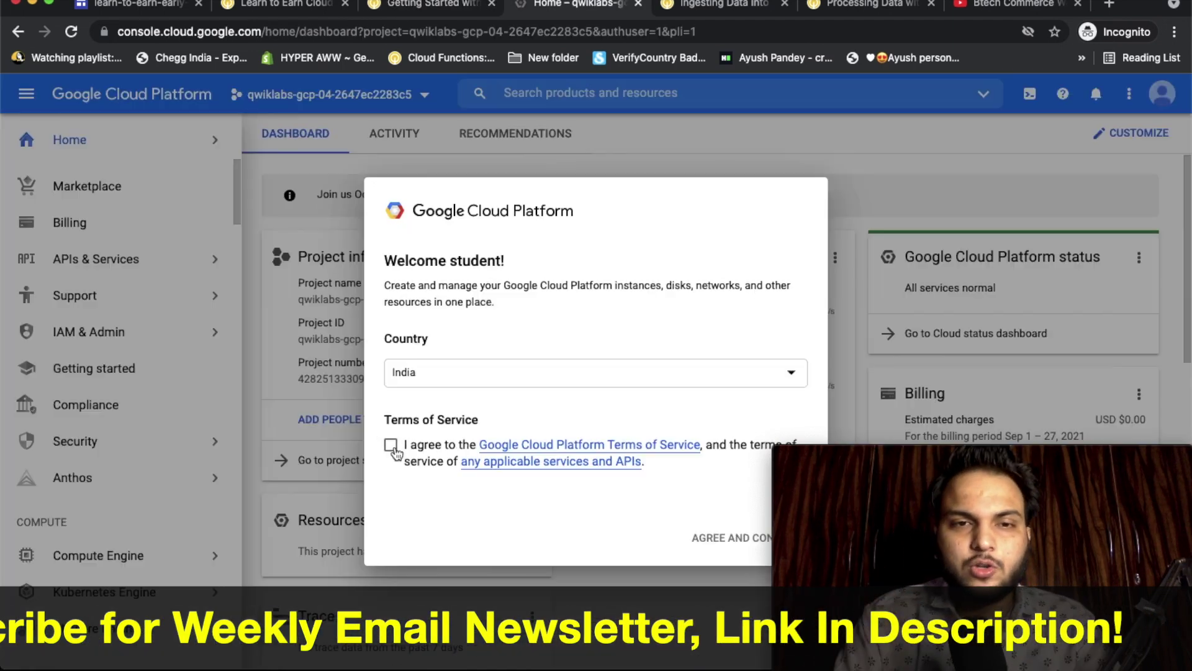
Agree to the Google Cloud Platform Terms of Service and activate Cloud Shell
{"action": "left_click", "coordinate": [391, 444]}
{"action": "left_click", "coordinate": [697, 536]}
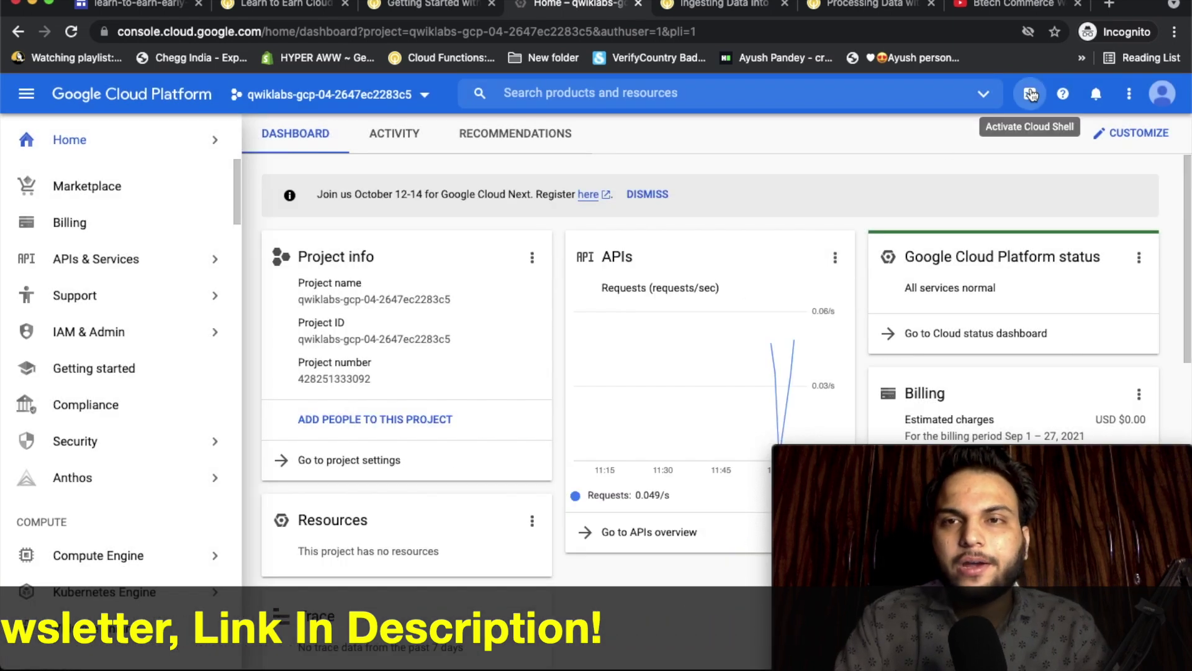
{"action": "left_click", "coordinate": [1029, 93]}
List the credentialed account and the project in Cloud Shell with gcloud auth list and gcloud config list project
{"action": "type", "text": "gcloud"}
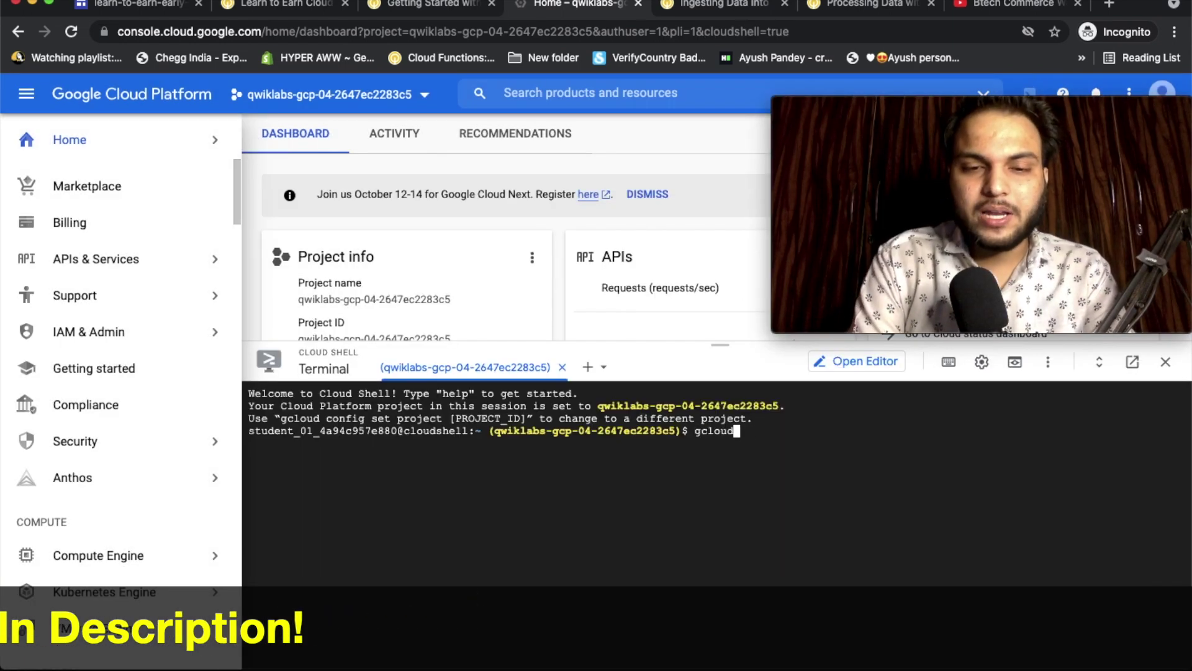
{"action": "type", "text": " auth list"}
{"action": "key", "text": "Return"}
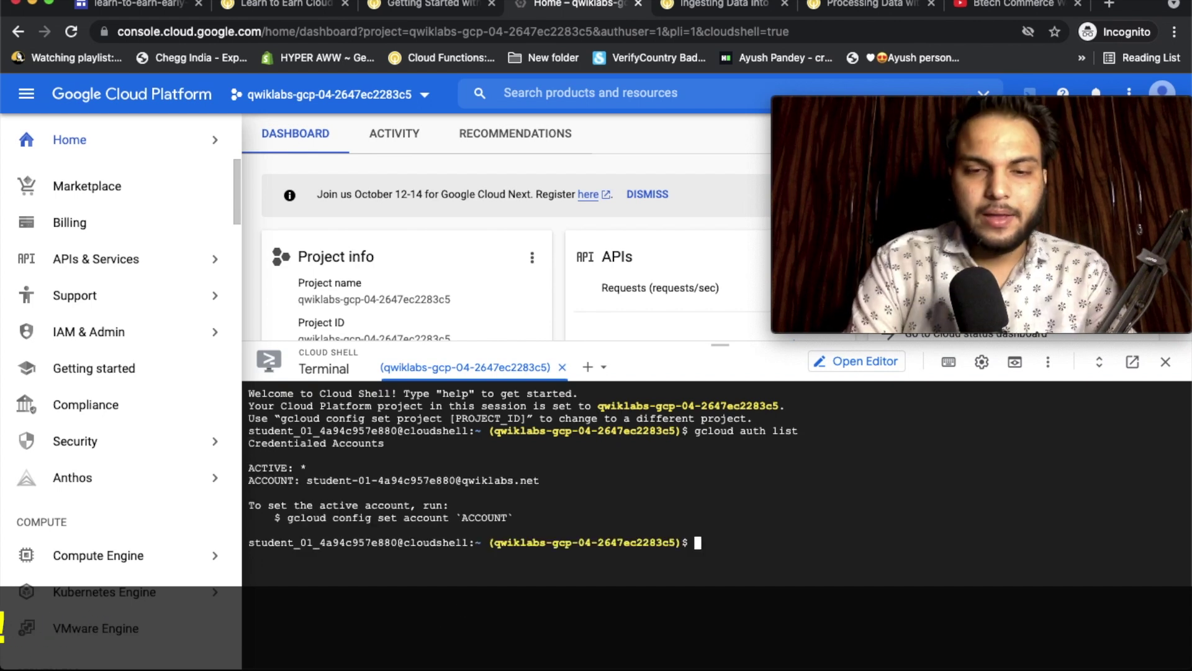
{"action": "type", "text": "gcloud config l"}
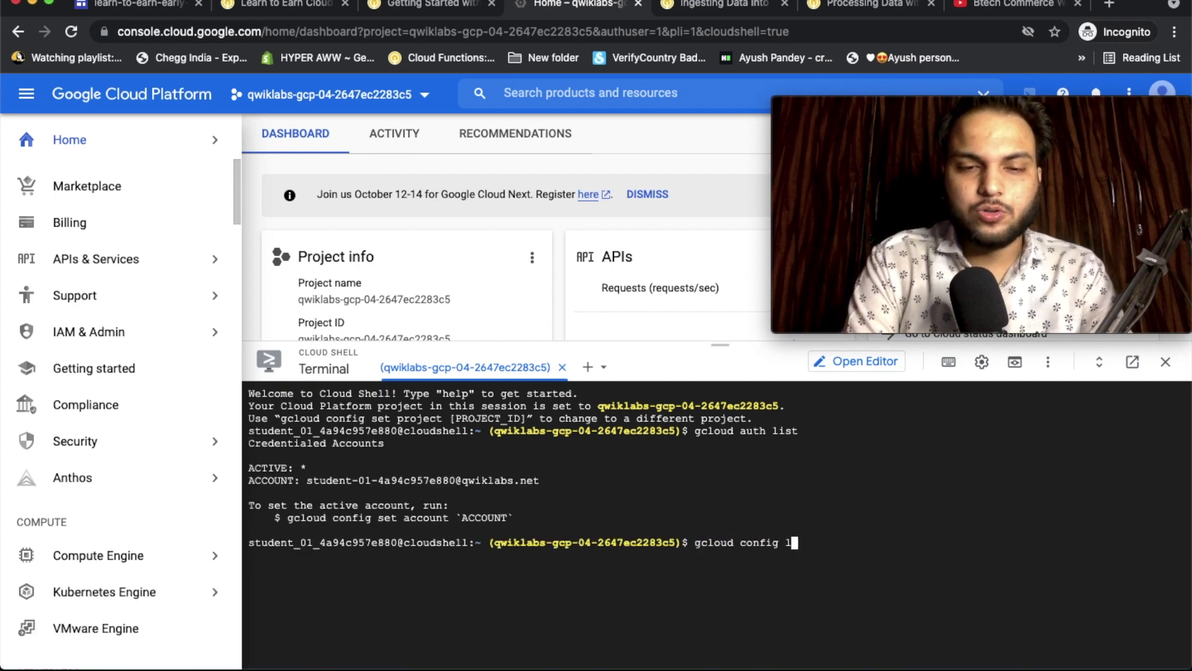
{"action": "type", "text": "ist project"}
{"action": "key", "text": "Return"}
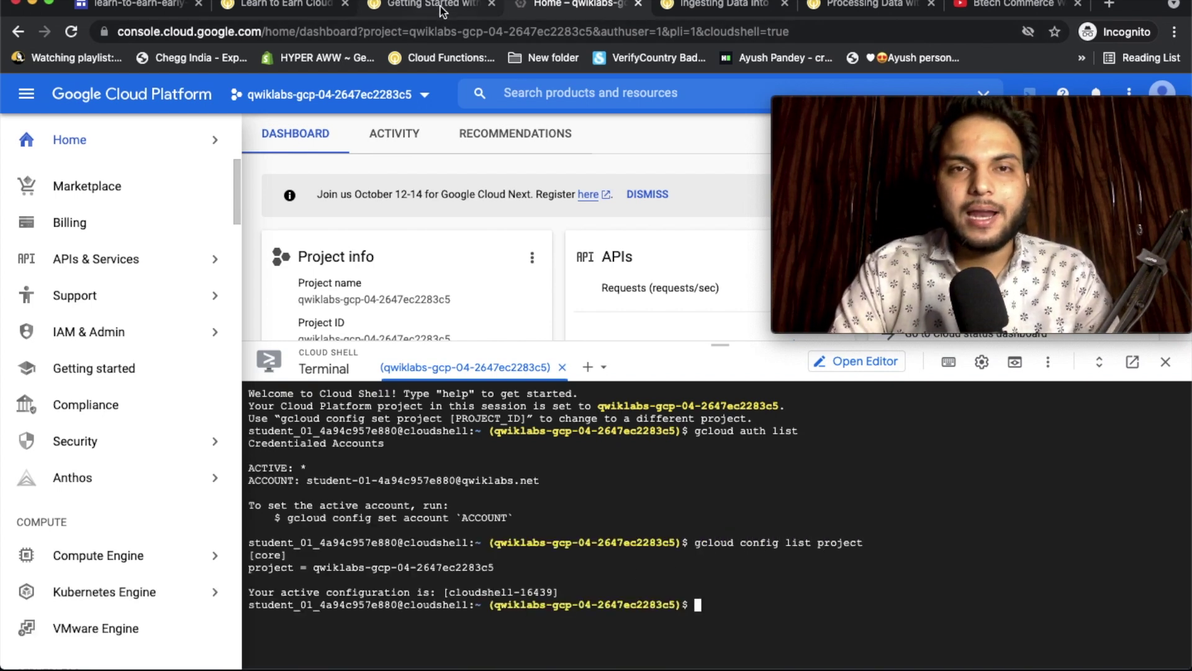
Check the default compute service account's role in the project's IAM permissions and return to the lab instructions
{"action": "mouse_move", "coordinate": [167, 333]}
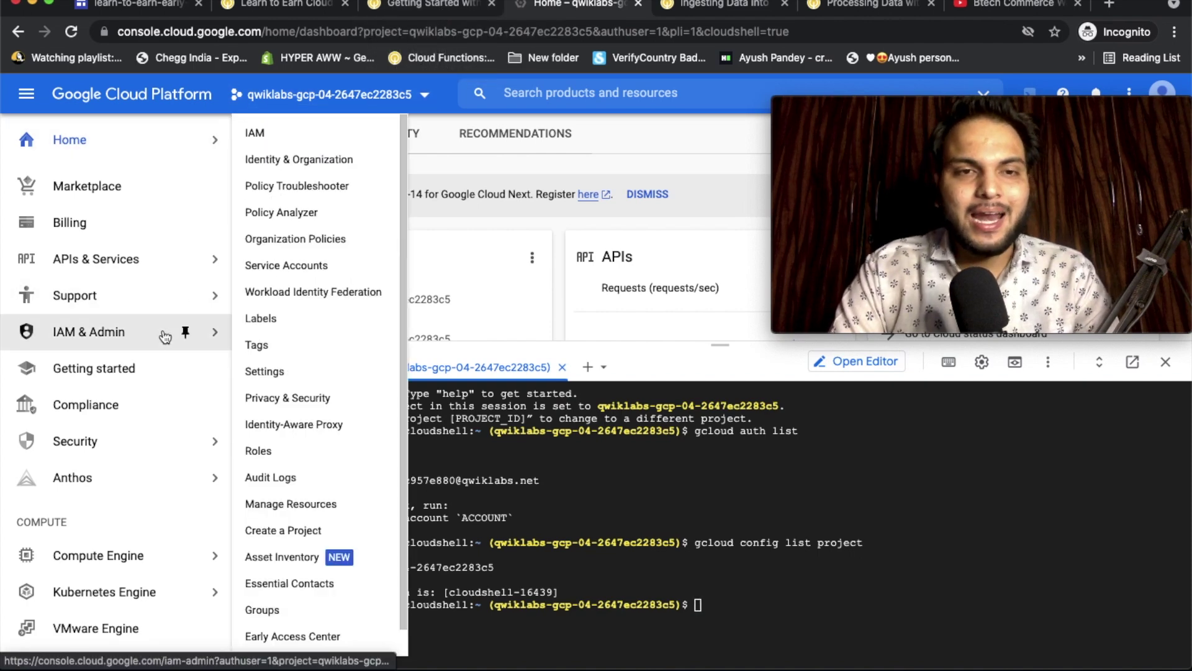
{"action": "left_click", "coordinate": [281, 131]}
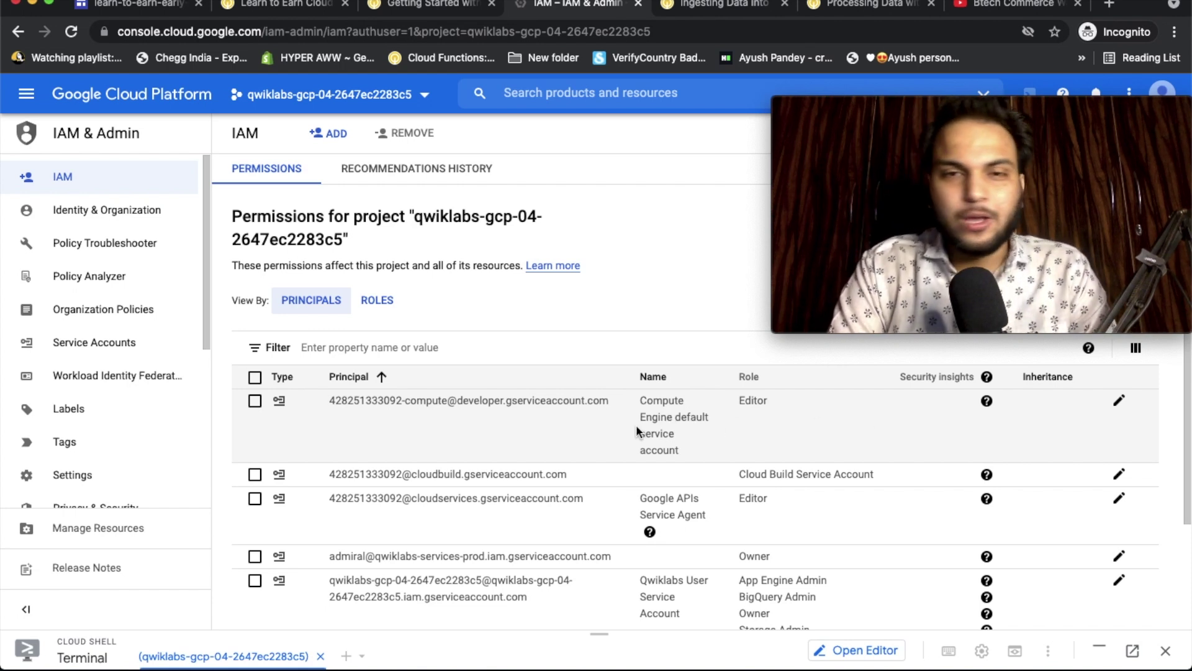
{"action": "left_click", "coordinate": [443, 5]}
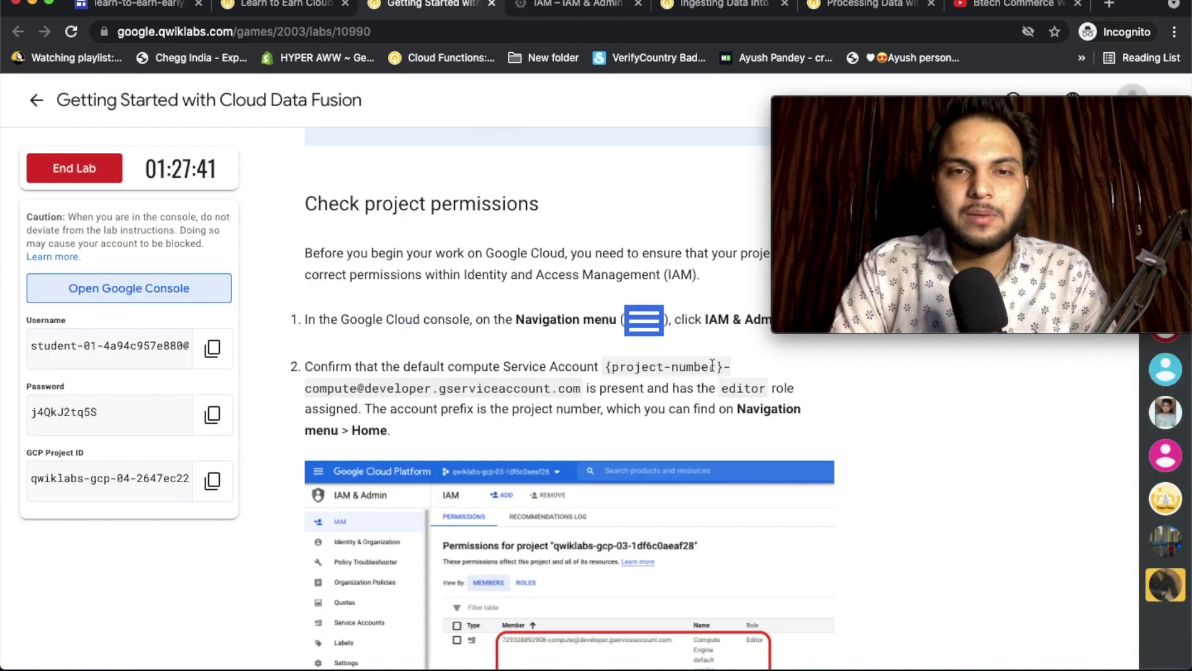
{"action": "scroll", "coordinate": [884, 529], "scroll_direction": "down", "scroll_amount": 10}
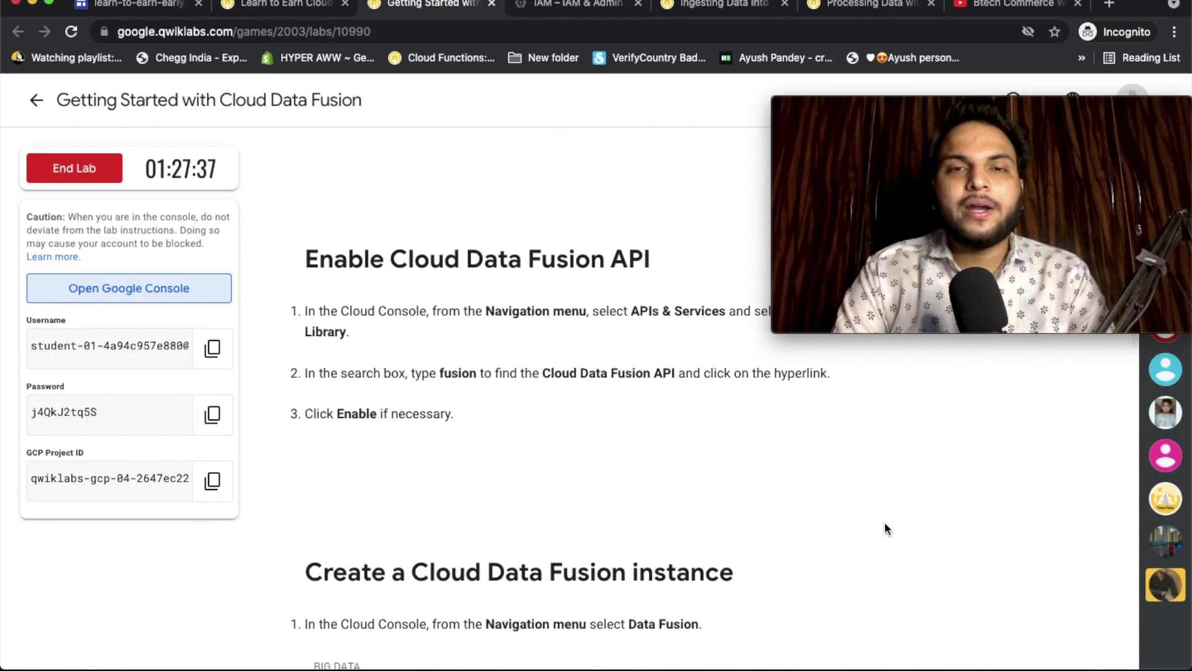
Copy the API name from the lab, search the API Library for Cloud Data Fusion API, and open its details page
{"action": "scroll", "coordinate": [754, 483], "scroll_direction": "up", "scroll_amount": 1}
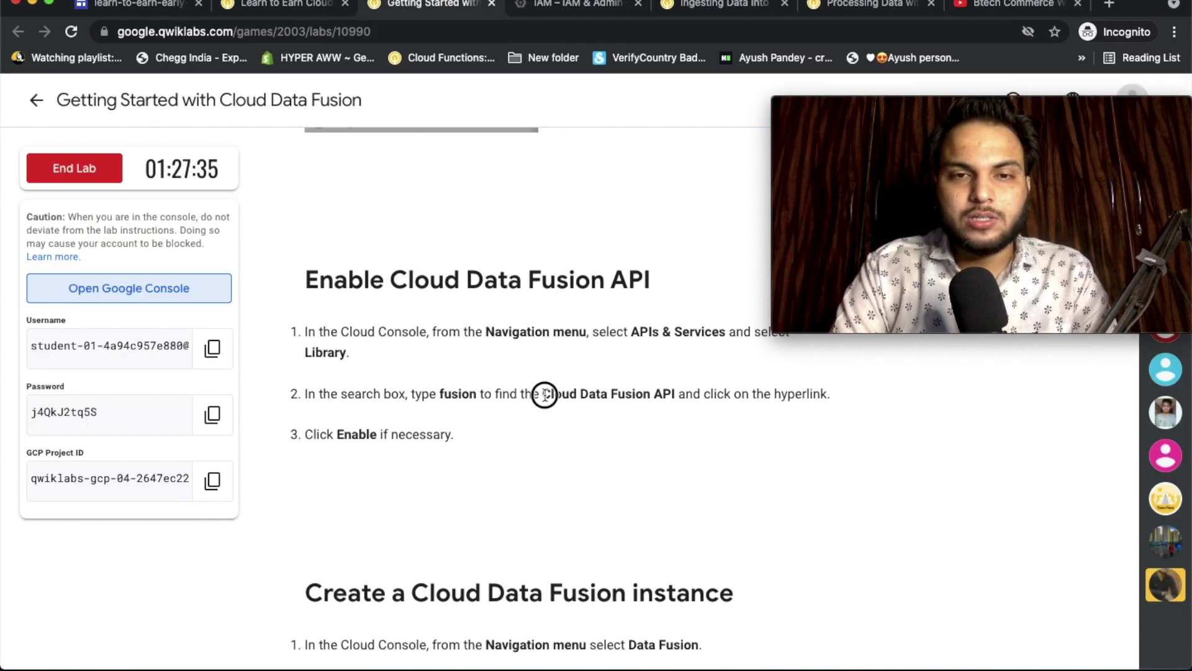
{"action": "left_click_drag", "start_coordinate": [544, 395], "coordinate": [645, 392]}
{"action": "left_click", "coordinate": [577, 5]}
{"action": "left_click", "coordinate": [26, 93]}
{"action": "mouse_move", "coordinate": [190, 259]}
{"action": "left_click", "coordinate": [268, 303]}
{"action": "left_click", "coordinate": [450, 308]}
{"action": "type", "text": "Cloud Data Fusion API"}
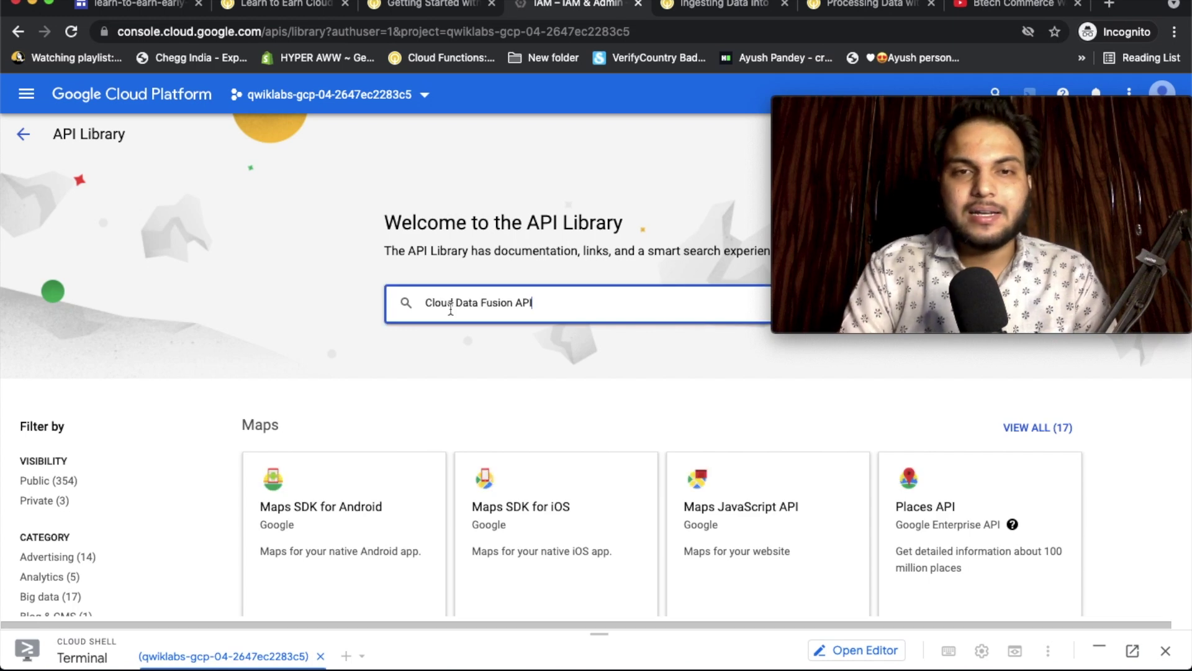
{"action": "key", "text": "Return"}
{"action": "left_click", "coordinate": [409, 377]}
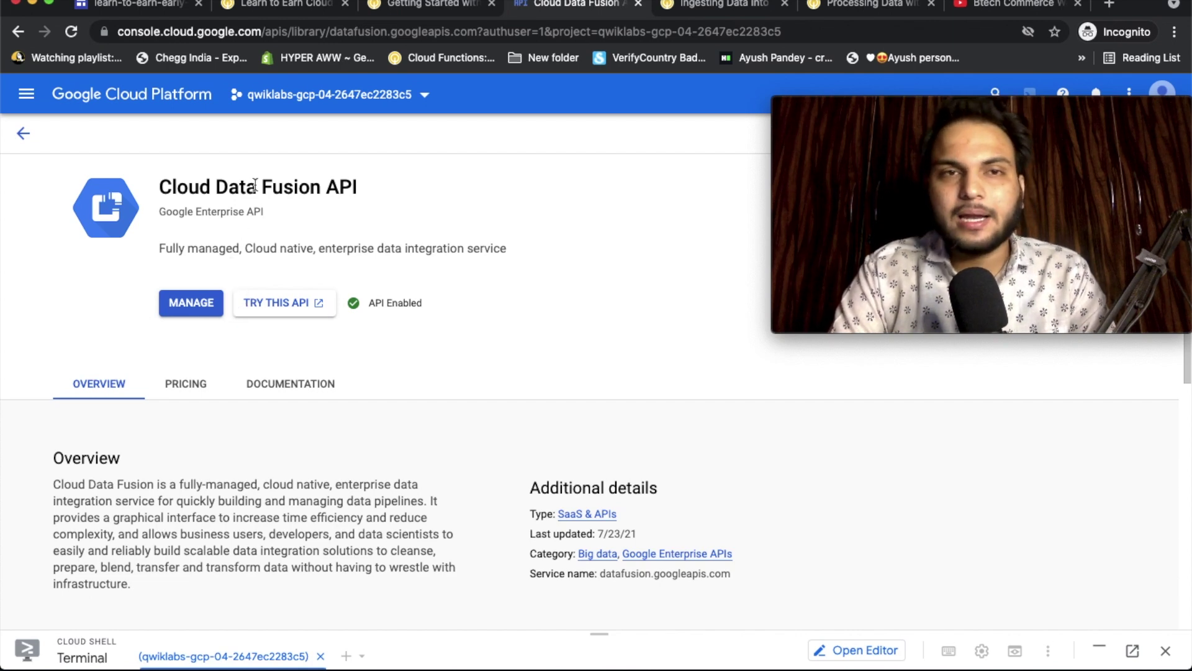
Return to the lab page and read the Create a Cloud Data Fusion instance instructions
{"action": "left_click", "coordinate": [409, 5]}
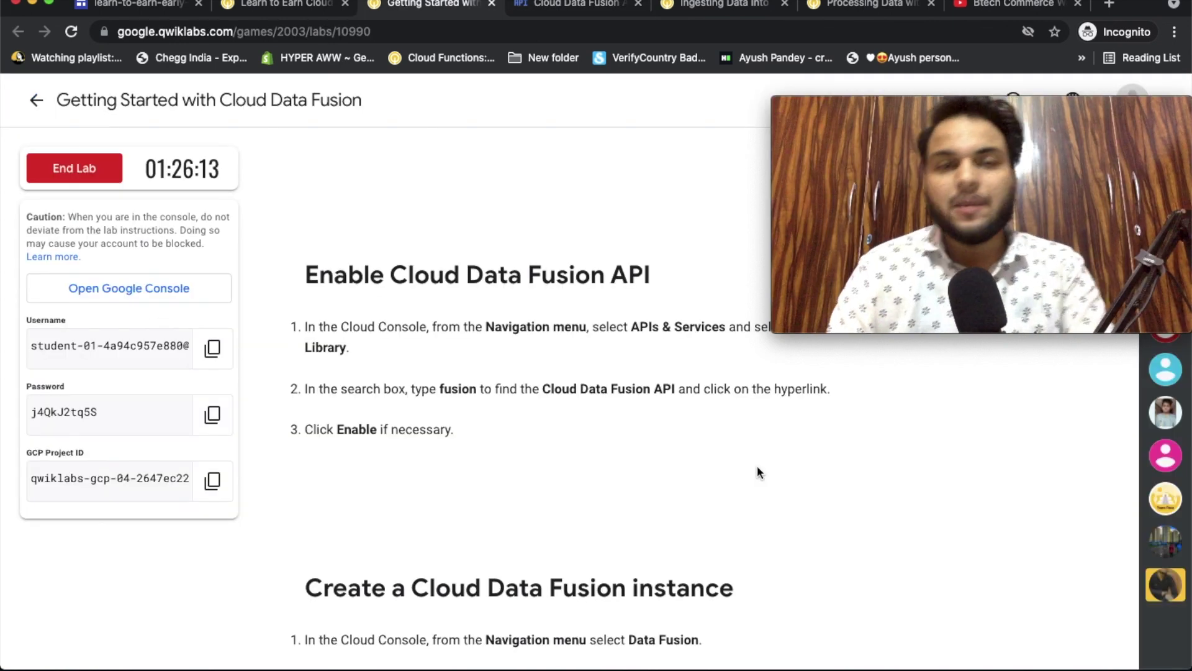
{"action": "scroll", "coordinate": [758, 470], "scroll_direction": "down", "scroll_amount": 5}
{"action": "scroll", "coordinate": [757, 472], "scroll_direction": "down", "scroll_amount": 2}
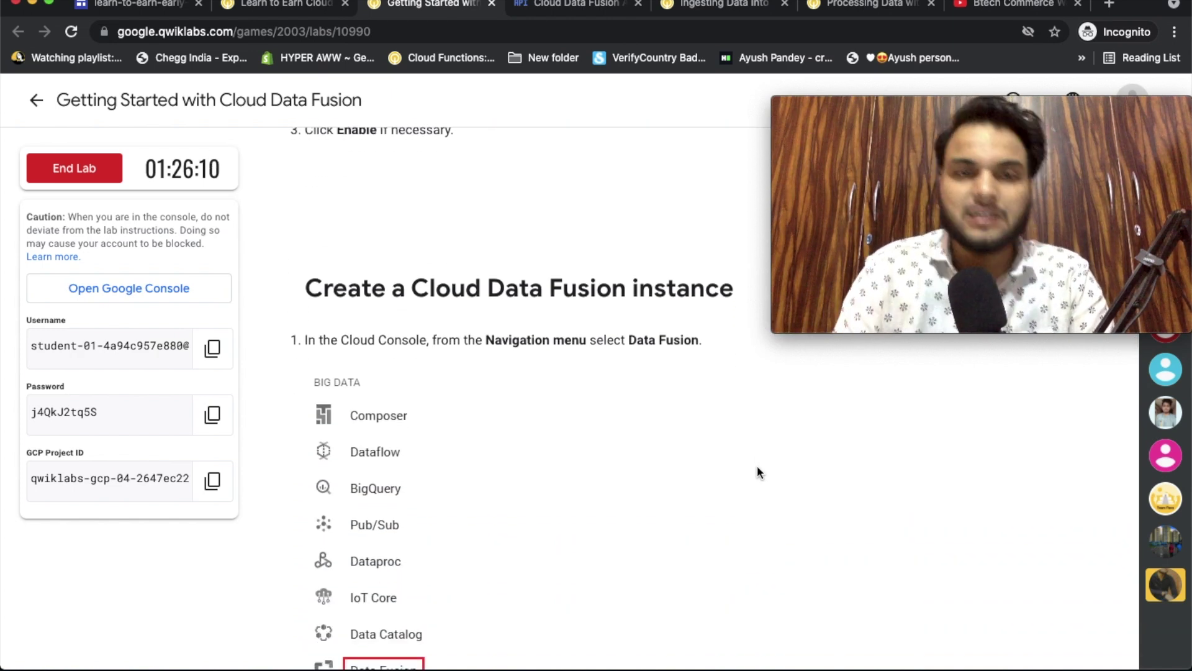
{"action": "scroll", "coordinate": [757, 465], "scroll_direction": "down", "scroll_amount": 7}
{"action": "scroll", "coordinate": [566, 230], "scroll_direction": "up", "scroll_amount": 3}
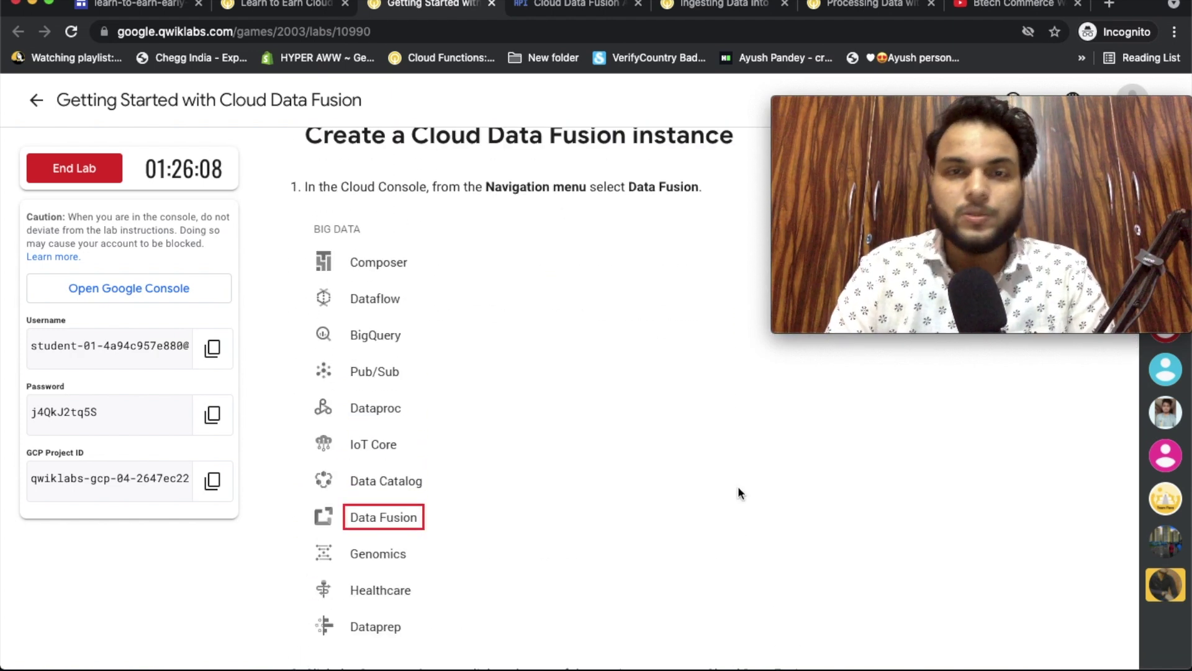
{"action": "scroll", "coordinate": [814, 575], "scroll_direction": "down", "scroll_amount": 15}
{"action": "scroll", "coordinate": [815, 621], "scroll_direction": "up", "scroll_amount": 5}
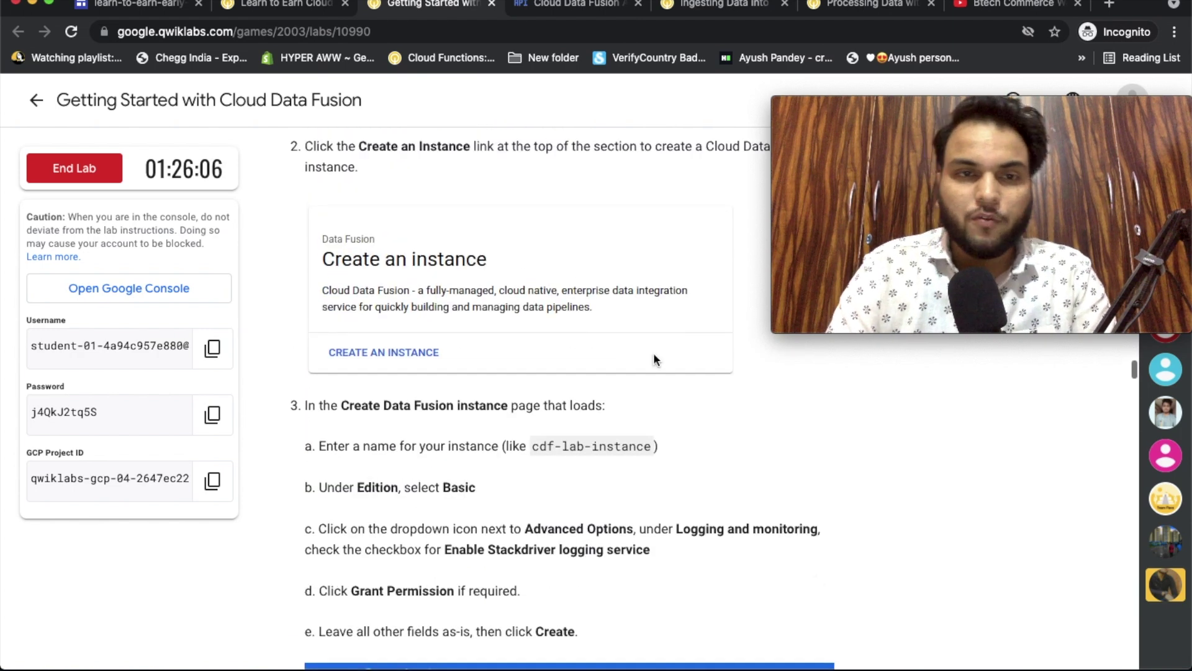
Search the console for Data Fusion and start creating an instance named cdf-lab-instance, copying the name from the lab
{"action": "left_click", "coordinate": [526, 6]}
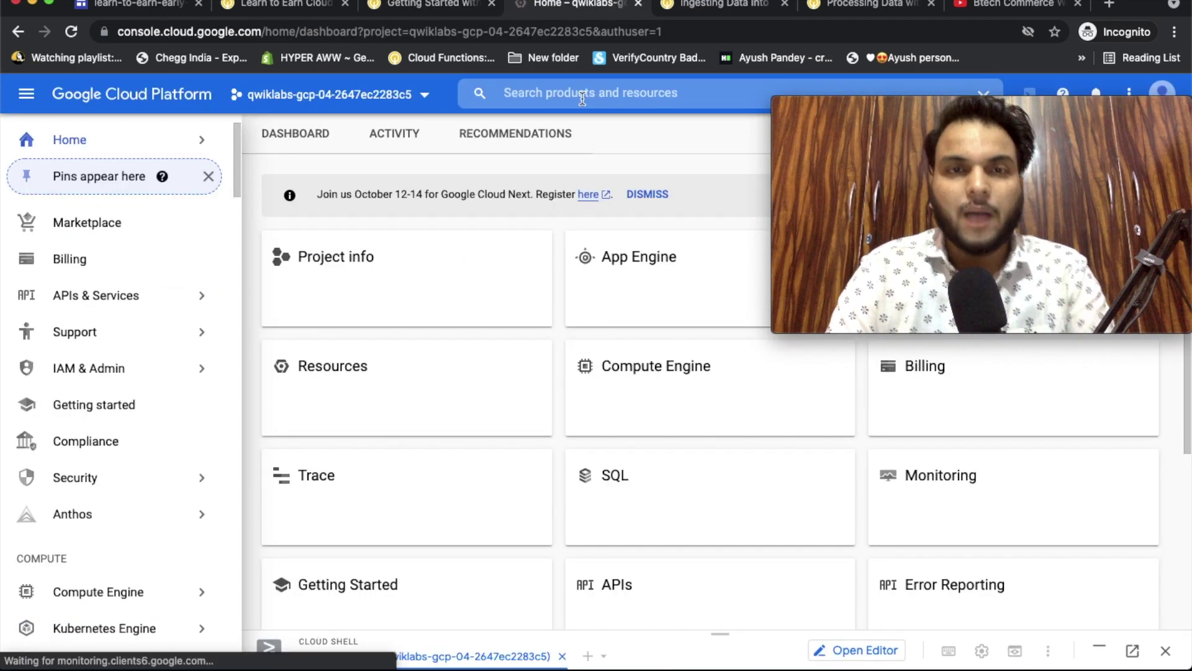
{"action": "type", "text": "data fusi"}
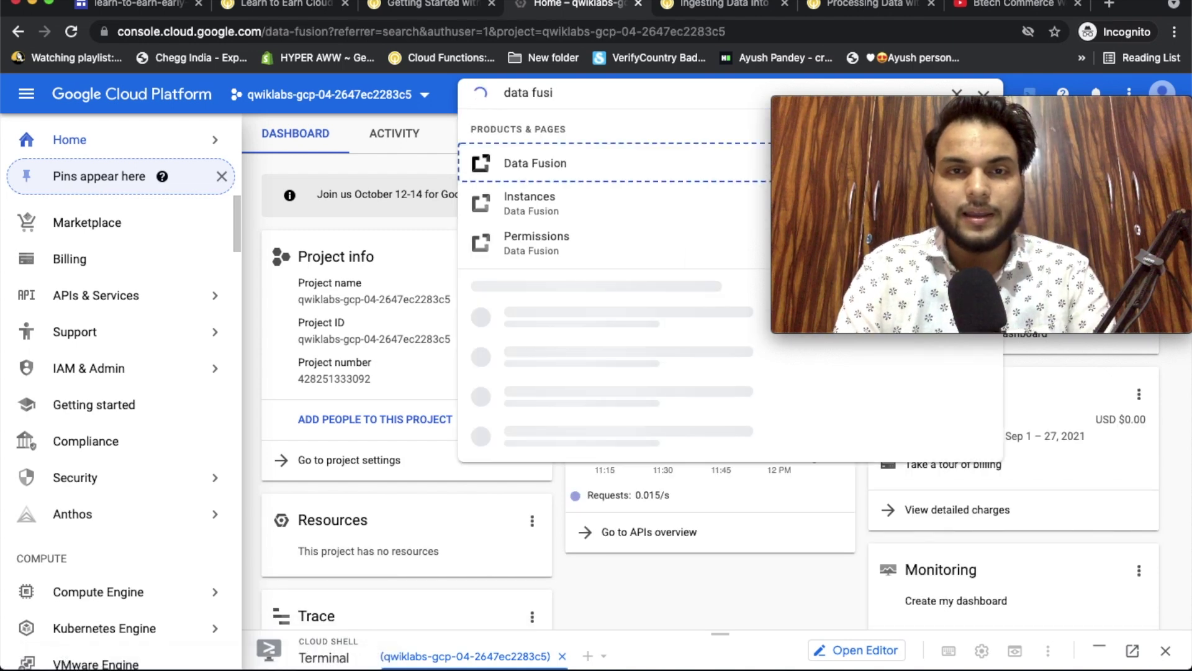
{"action": "key", "text": "ctrl+shift+Tab"}
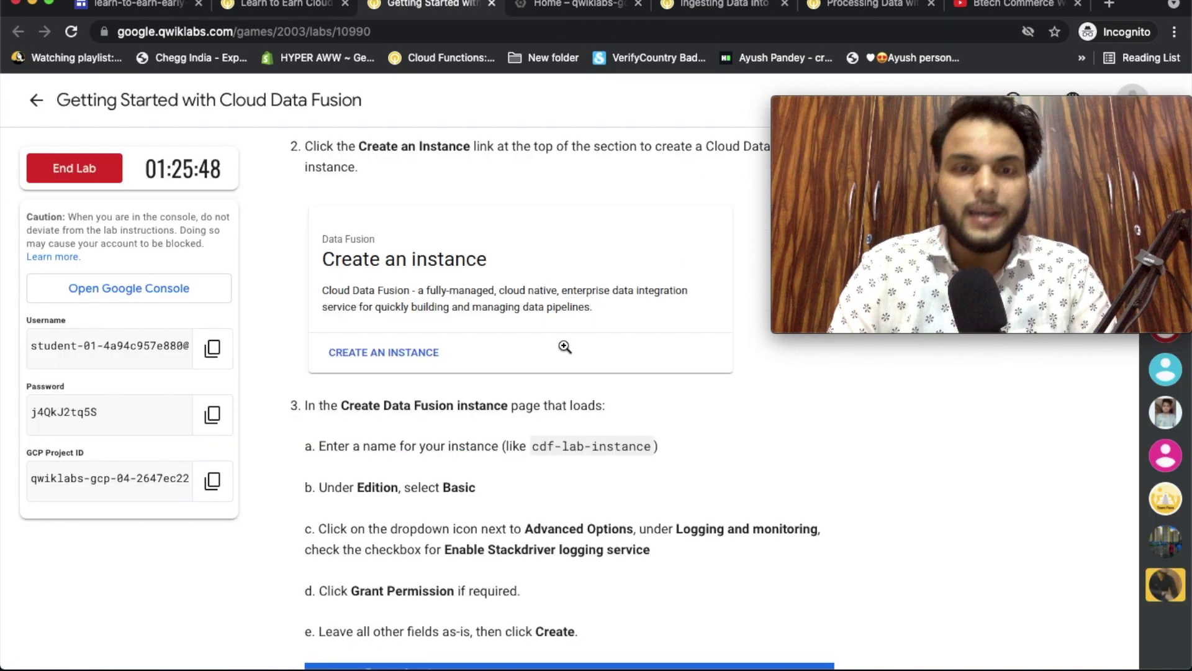
{"action": "left_click", "coordinate": [532, 448]}
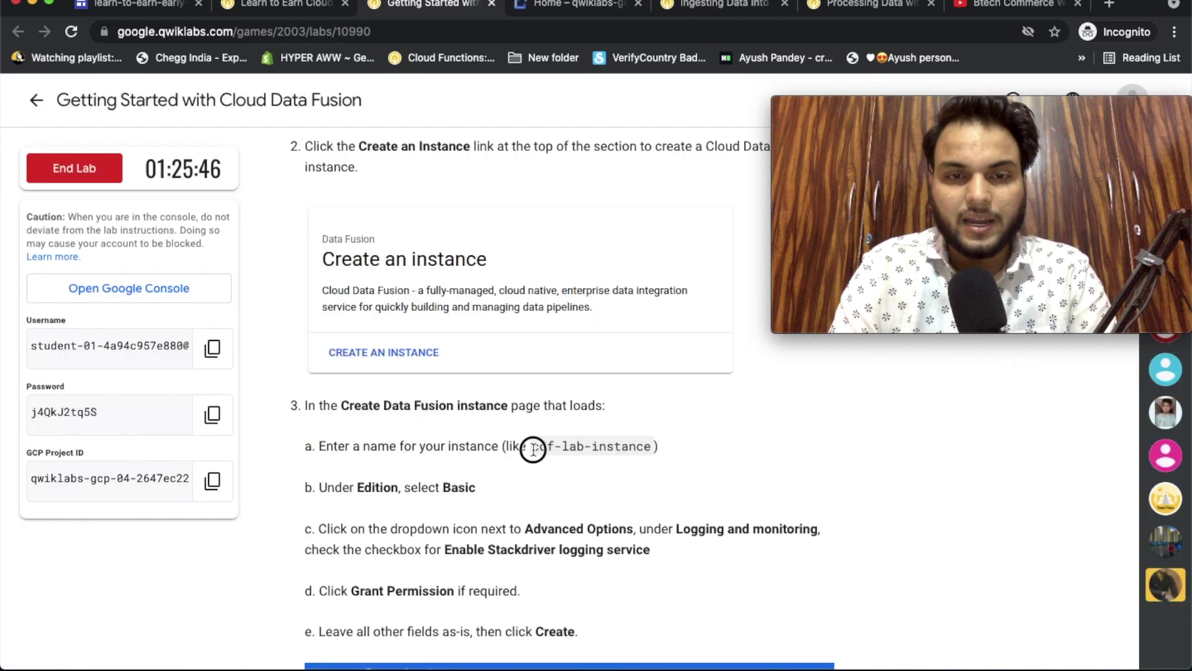
{"action": "key", "text": "ctrl+Tab"}
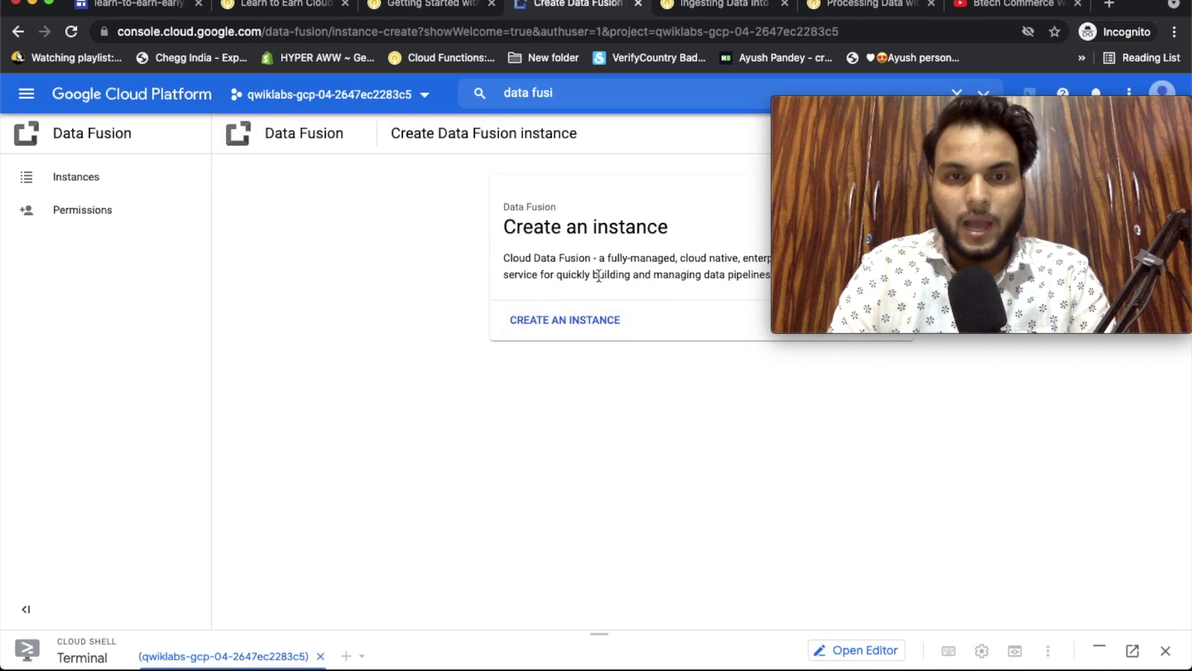
{"action": "left_click", "coordinate": [583, 322]}
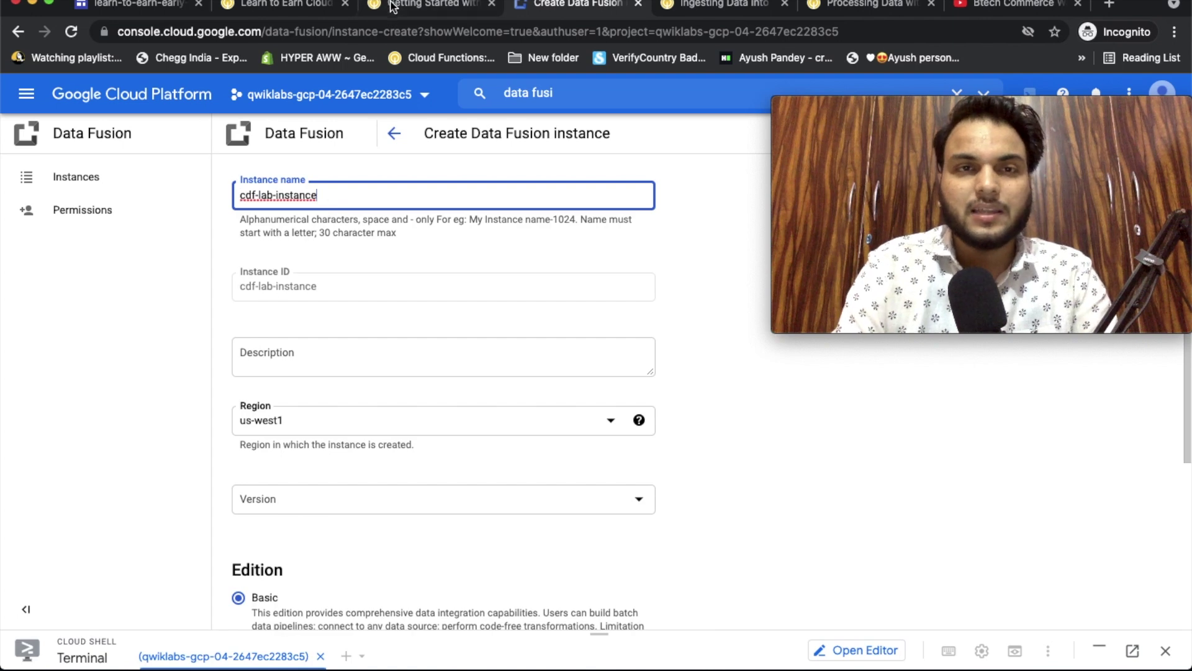
Compare the Edition options in the Data Fusion instance form with the lab's instance settings
{"action": "left_click", "coordinate": [393, 5]}
{"action": "scroll", "coordinate": [434, 402], "scroll_direction": "down", "scroll_amount": 1}
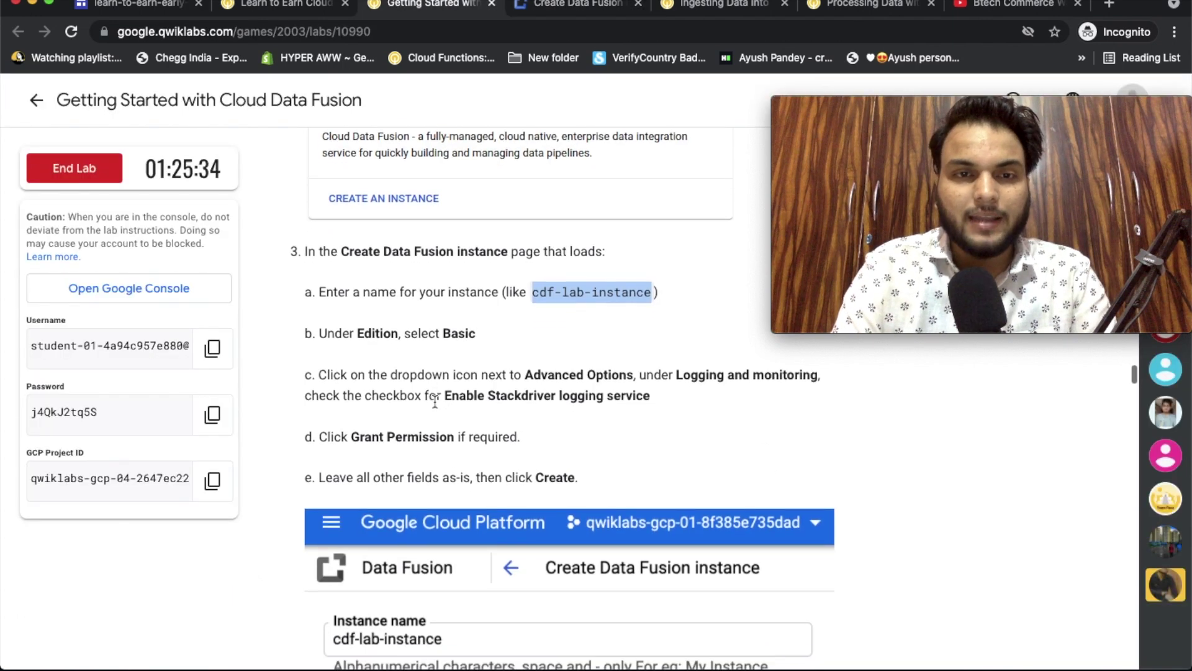
{"action": "left_click", "coordinate": [531, 18]}
{"action": "scroll", "coordinate": [487, 433], "scroll_direction": "down", "scroll_amount": 6}
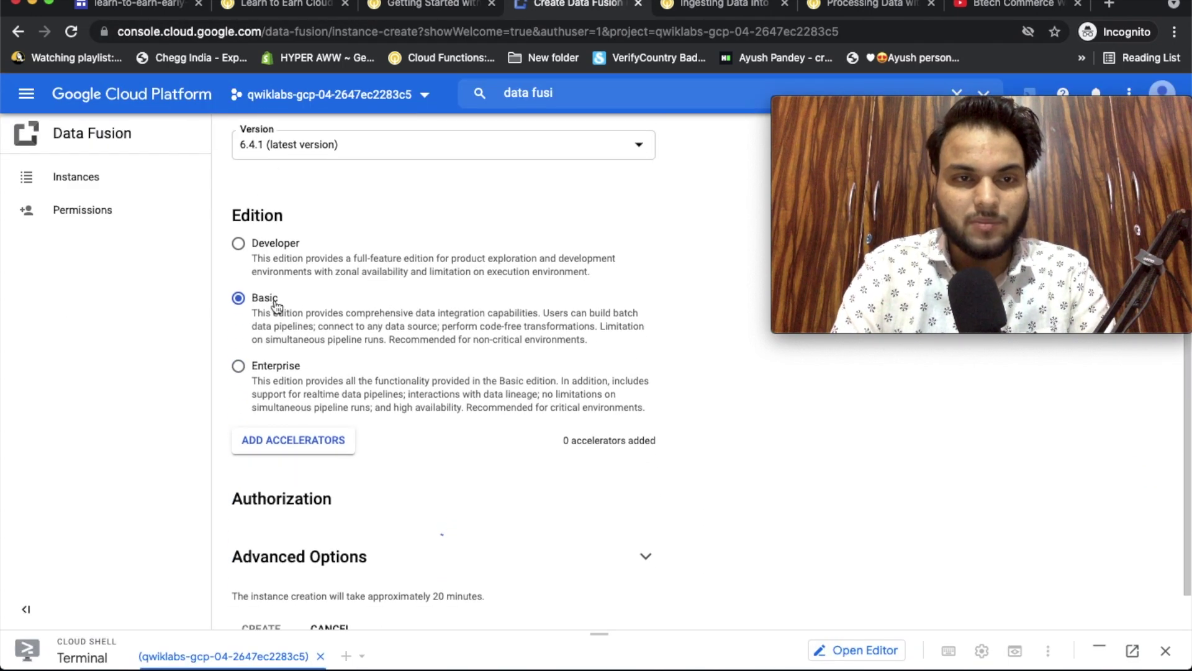
{"action": "left_click", "coordinate": [411, 8]}
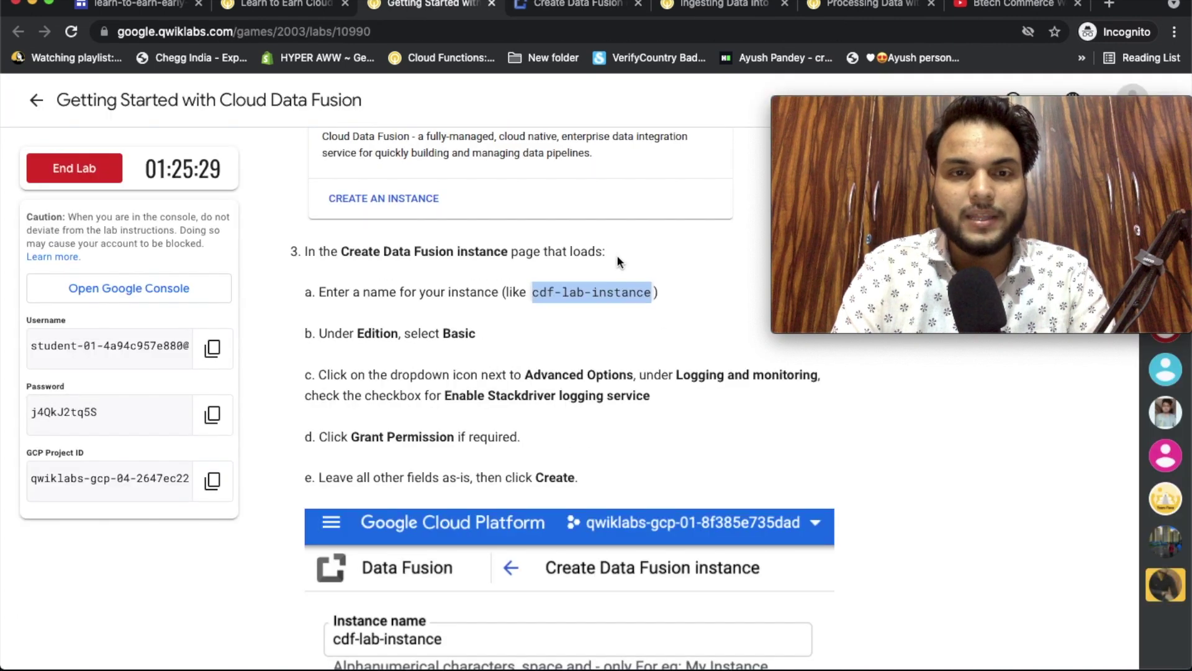
{"action": "scroll", "coordinate": [682, 373], "scroll_direction": "up", "scroll_amount": 1}
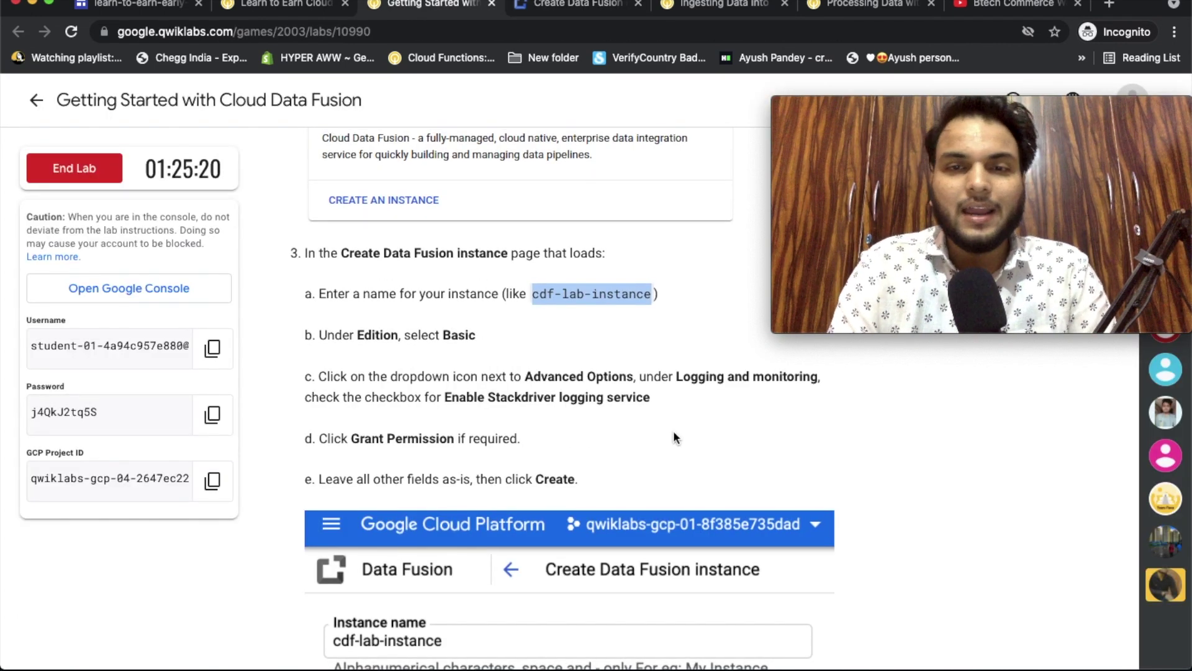
Reopen the instance creation form for cdf-lab-instance and enable the Stackdriver logging service in the advanced options, checking the lab instructions
{"action": "left_click", "coordinate": [557, 9]}
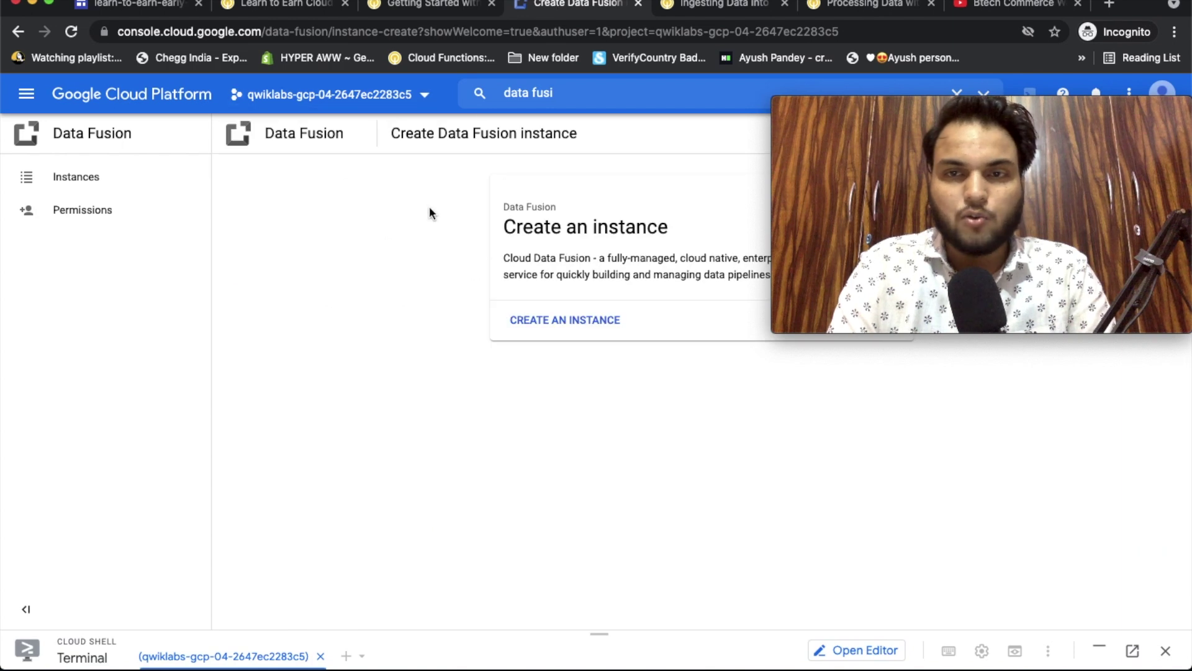
{"action": "left_click", "coordinate": [546, 324]}
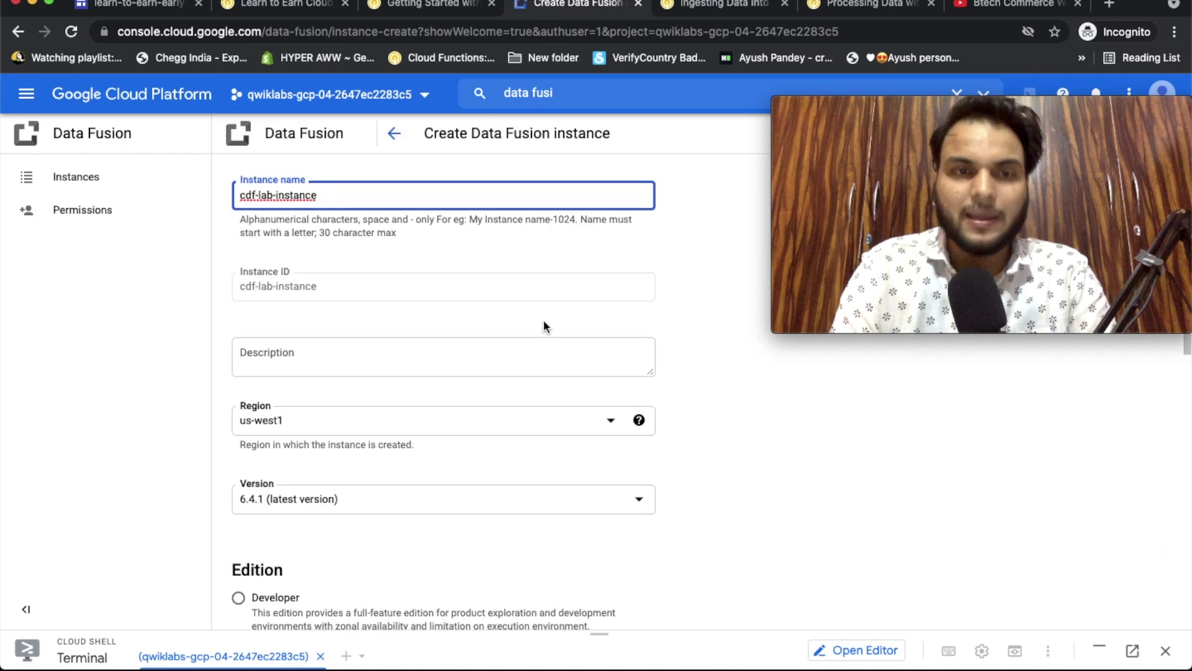
{"action": "scroll", "coordinate": [621, 413], "scroll_direction": "down", "scroll_amount": 15}
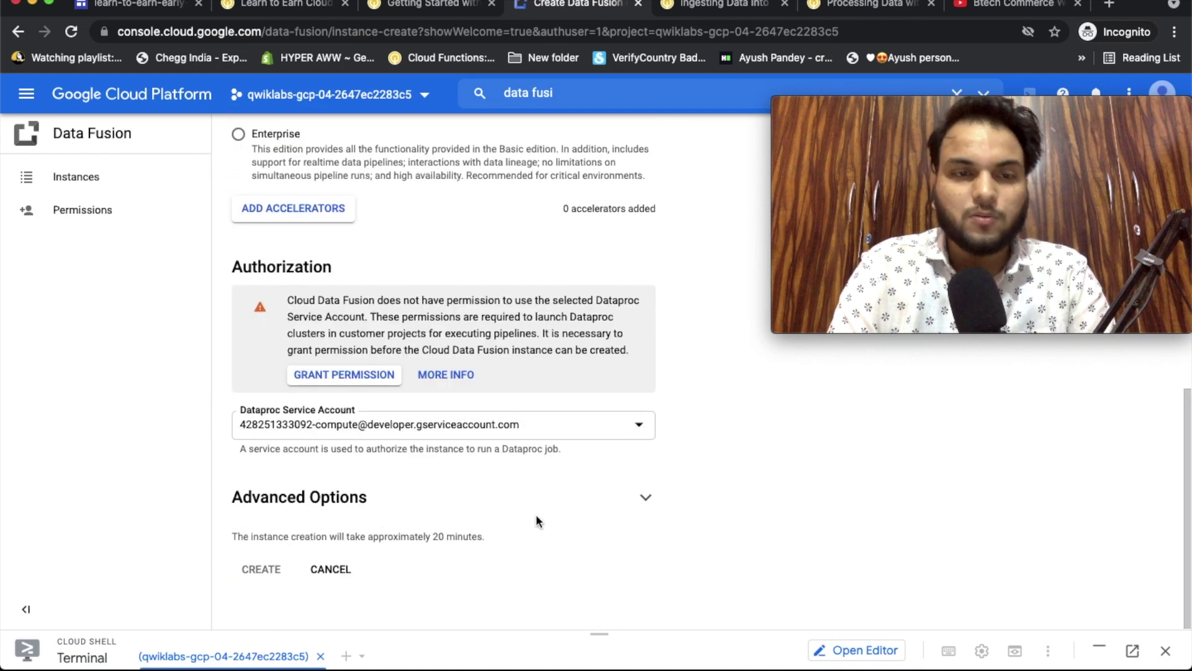
{"action": "left_click", "coordinate": [641, 498]}
{"action": "scroll", "coordinate": [724, 495], "scroll_direction": "down", "scroll_amount": 5}
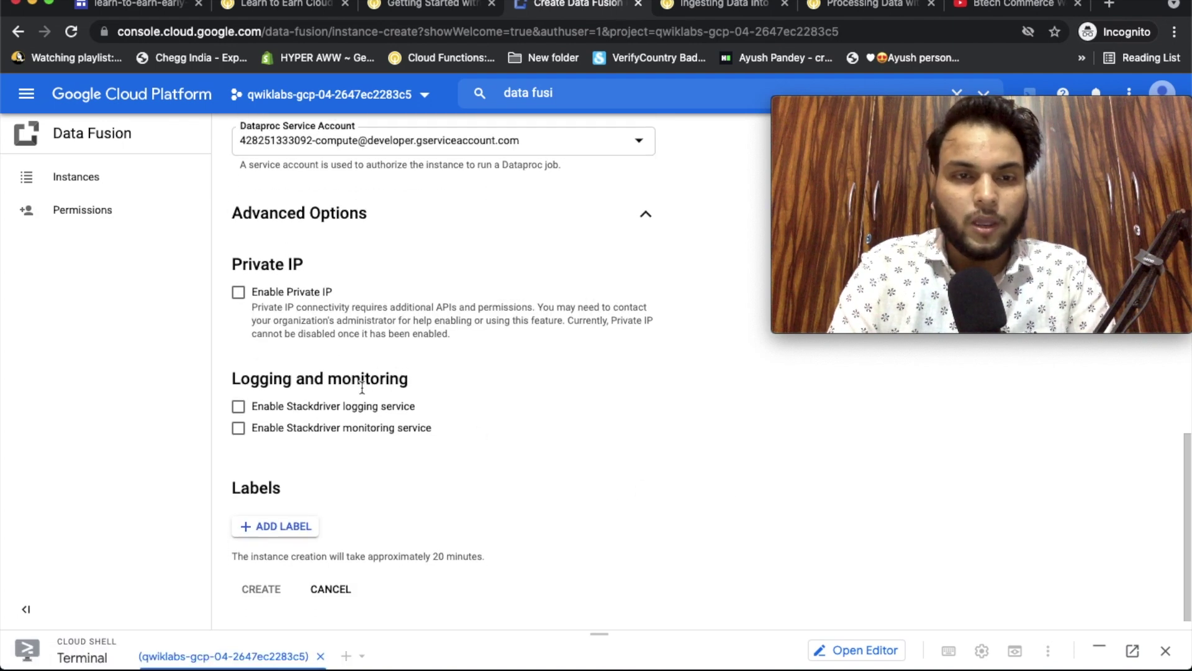
{"action": "left_click", "coordinate": [422, 8]}
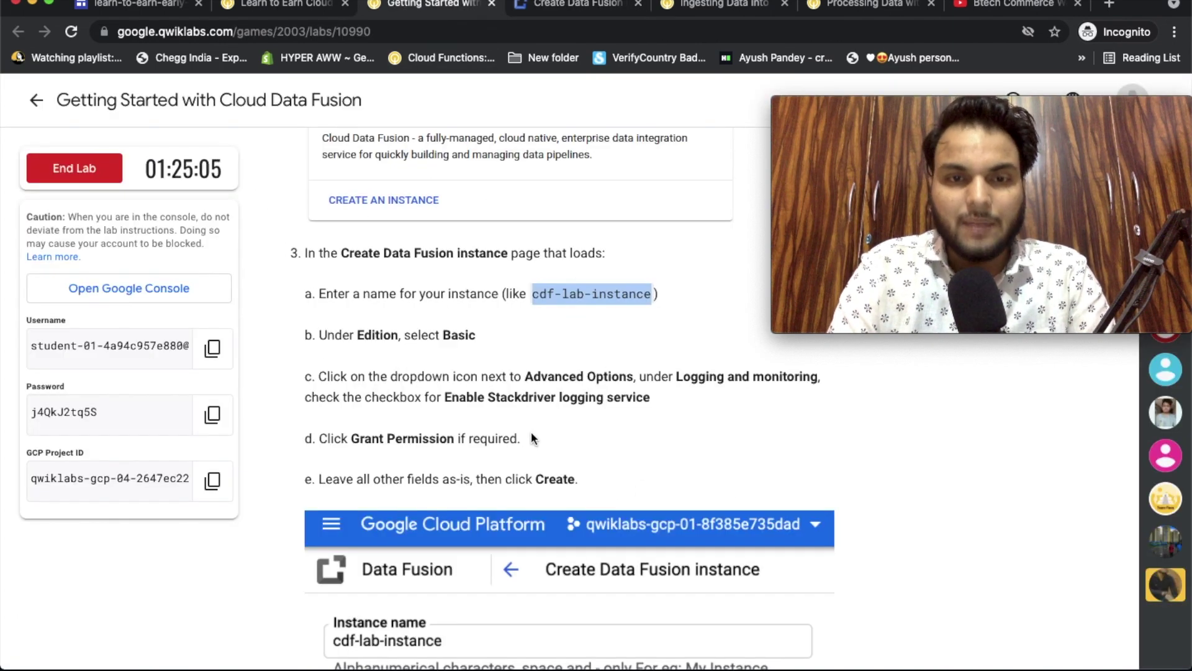
{"action": "left_click", "coordinate": [568, 6]}
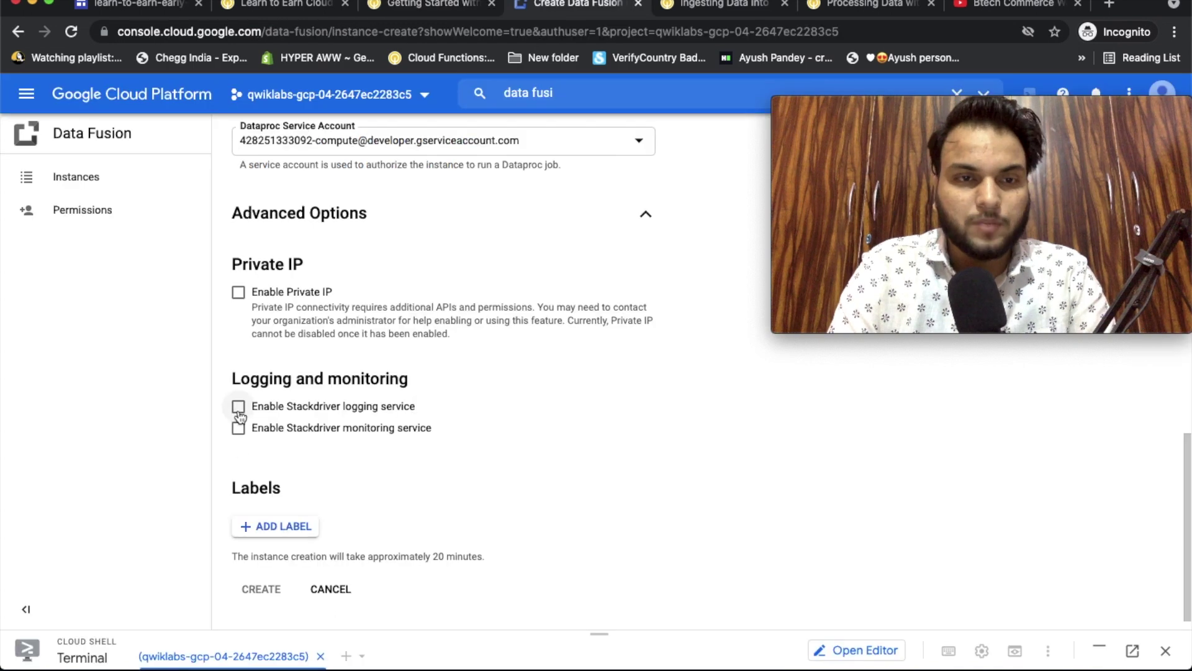
Grant Cloud Data Fusion permission to use the Dataproc service account and create the instance as the lab instructs
{"action": "key", "text": "ctrl+shift+Tab"}
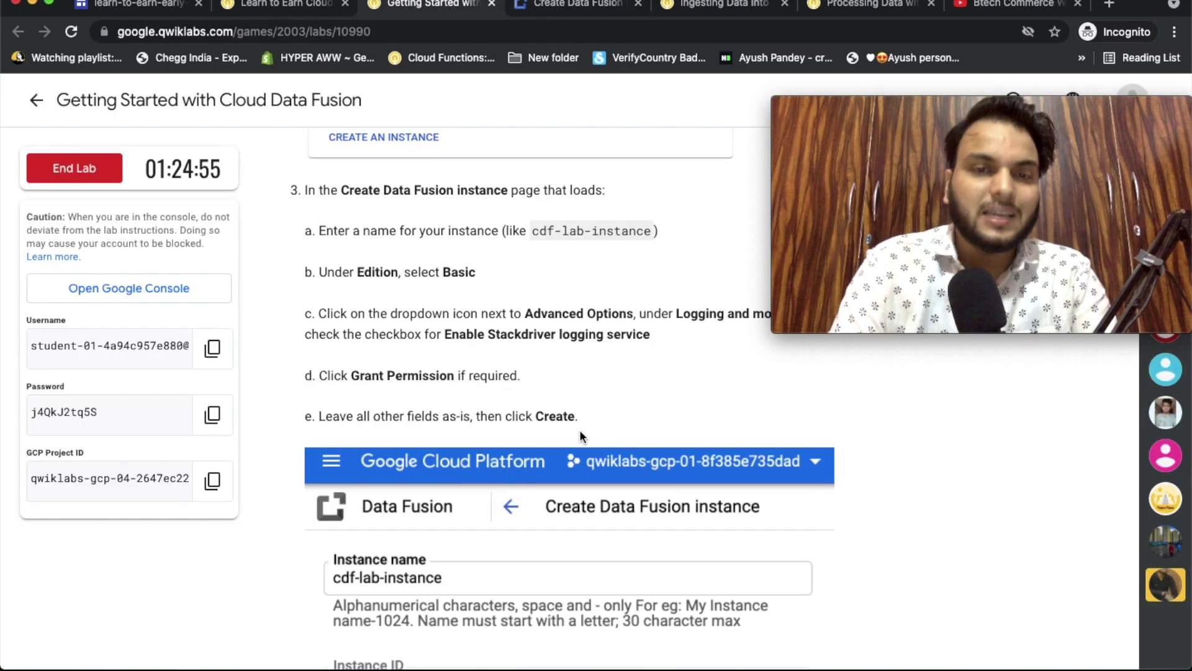
{"action": "scroll", "coordinate": [580, 430], "scroll_direction": "down", "scroll_amount": 5}
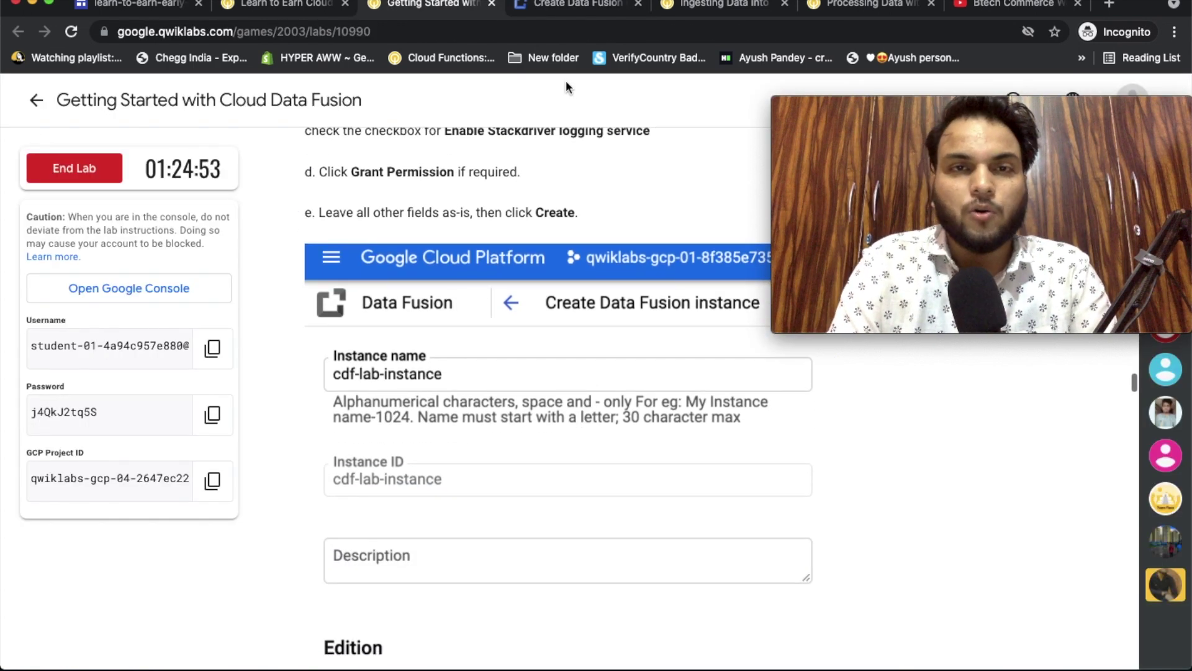
{"action": "left_click", "coordinate": [557, 7]}
{"action": "scroll", "coordinate": [402, 196], "scroll_direction": "up", "scroll_amount": 3}
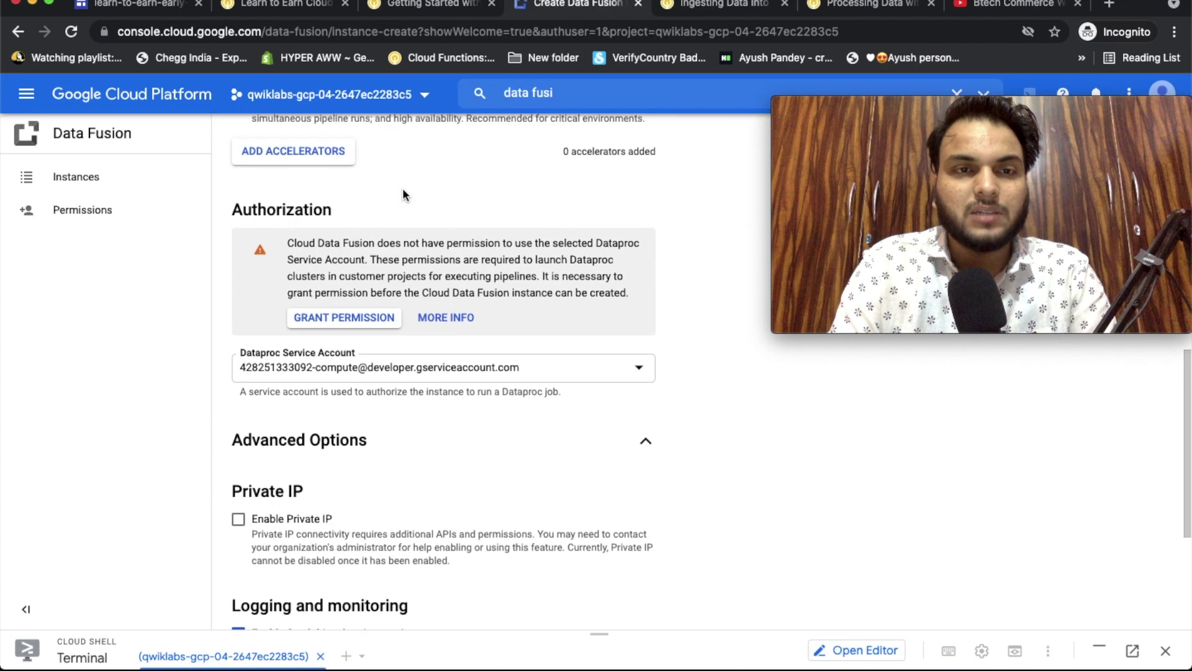
{"action": "left_click", "coordinate": [343, 318]}
{"action": "scroll", "coordinate": [571, 413], "scroll_direction": "down", "scroll_amount": 3}
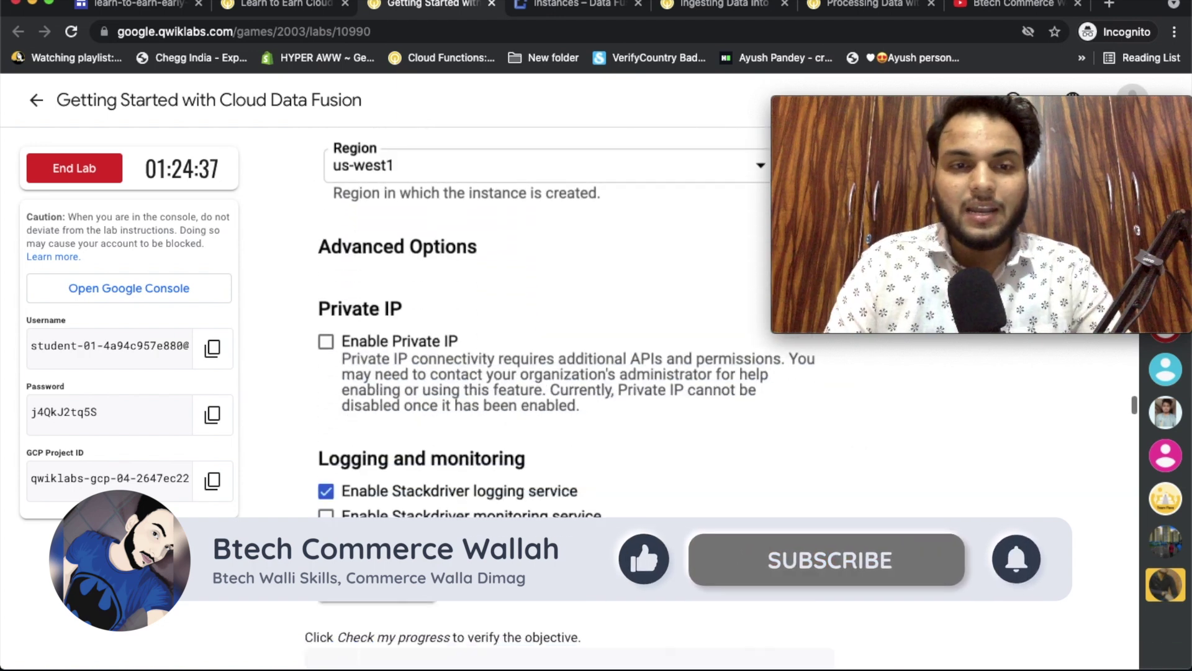
Read the lab's service account instructions, open the details of cdf-lab-instance, and copy its service account
{"action": "scroll", "coordinate": [857, 446], "scroll_direction": "down", "scroll_amount": 10}
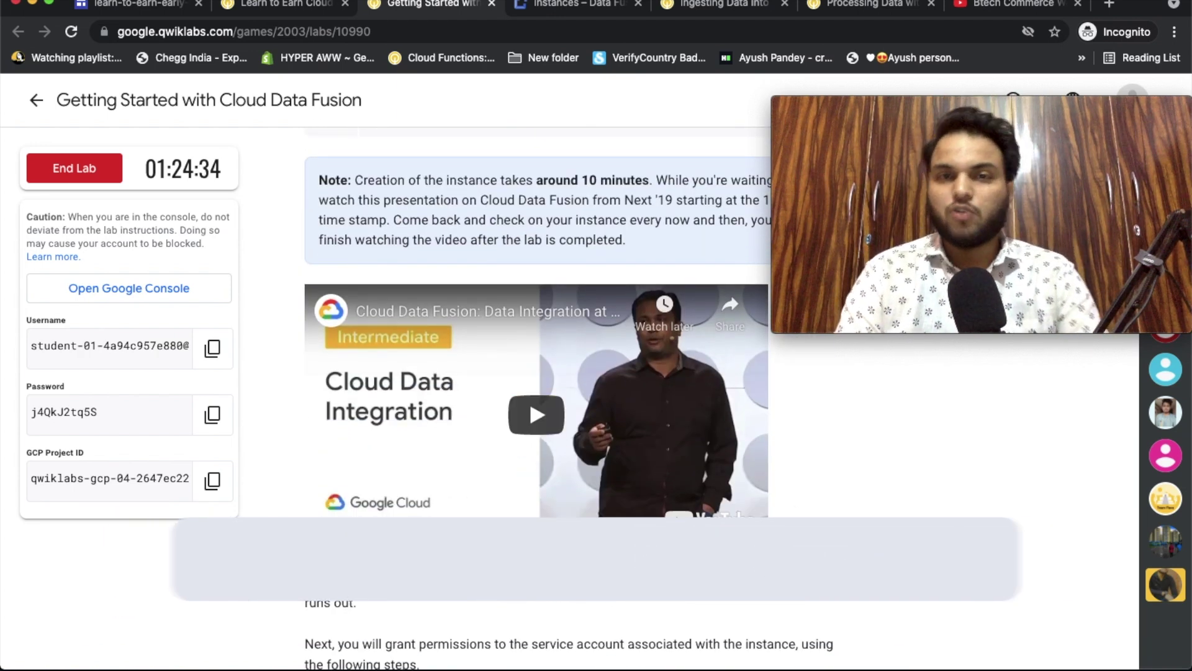
{"action": "scroll", "coordinate": [912, 558], "scroll_direction": "down", "scroll_amount": 4}
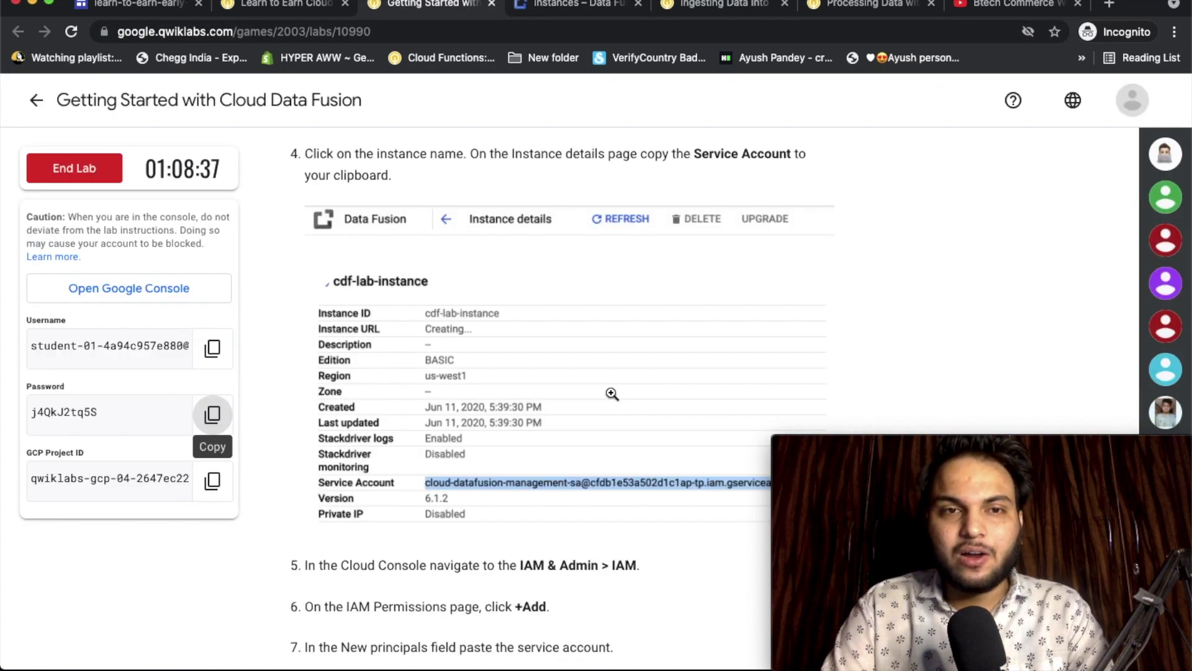
{"action": "scroll", "coordinate": [612, 394], "scroll_direction": "down", "scroll_amount": 1}
{"action": "scroll", "coordinate": [612, 394], "scroll_direction": "down", "scroll_amount": 1}
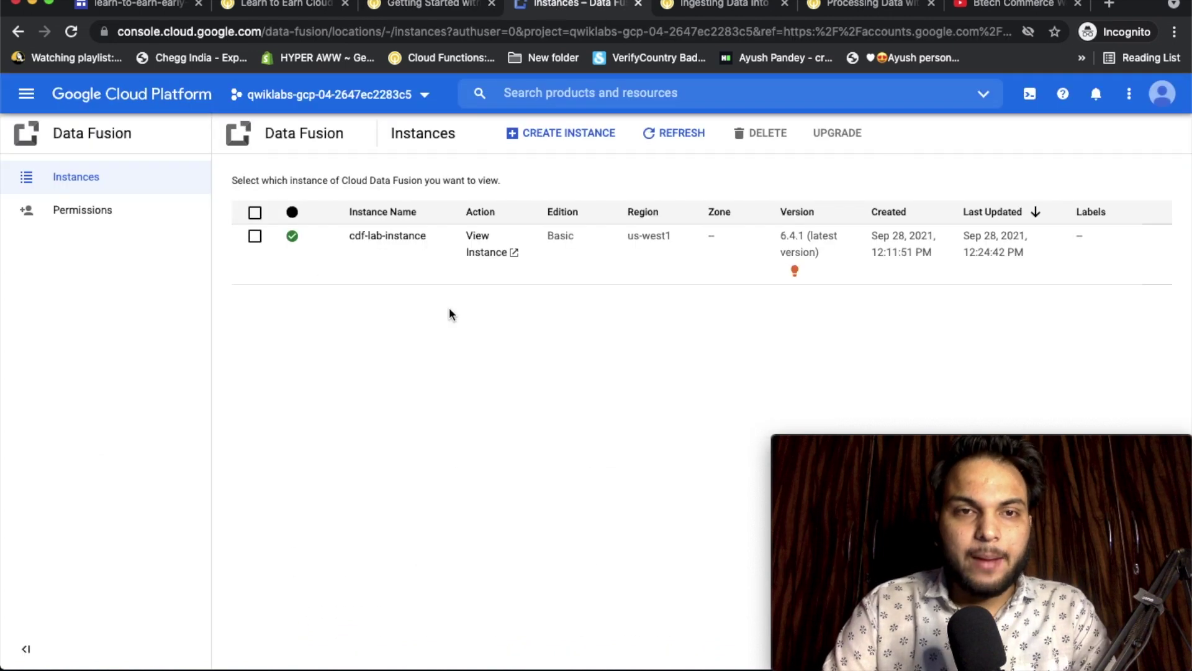
{"action": "left_click", "coordinate": [398, 242]}
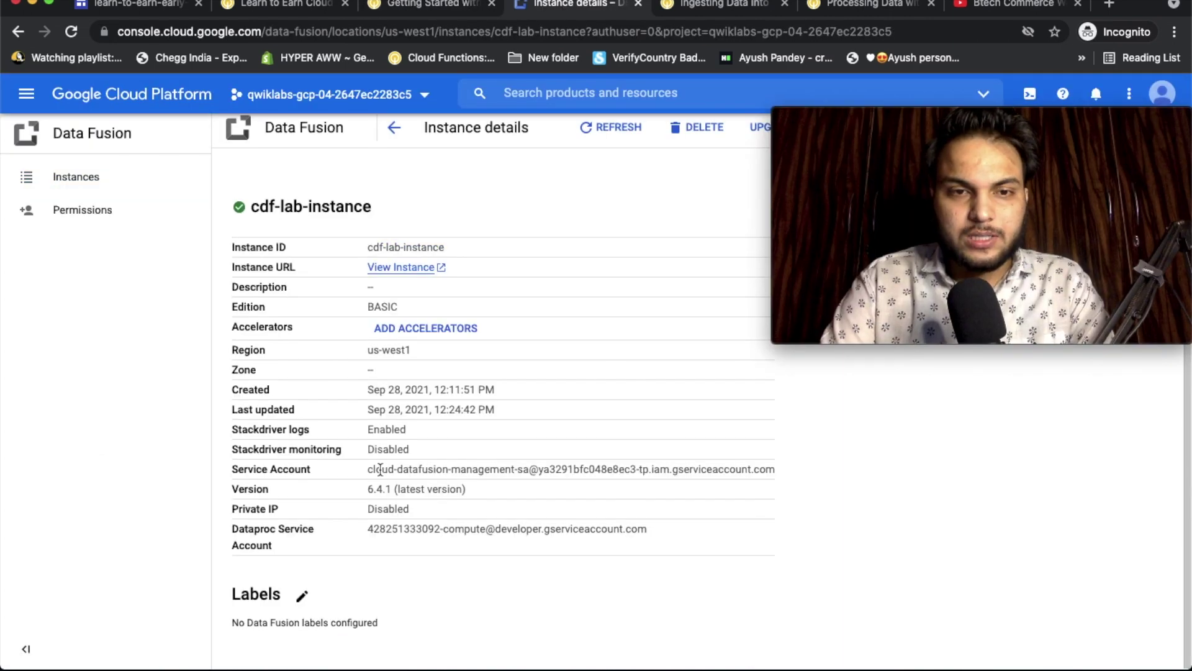
{"action": "left_click_drag", "start_coordinate": [411, 468], "coordinate": [764, 470]}
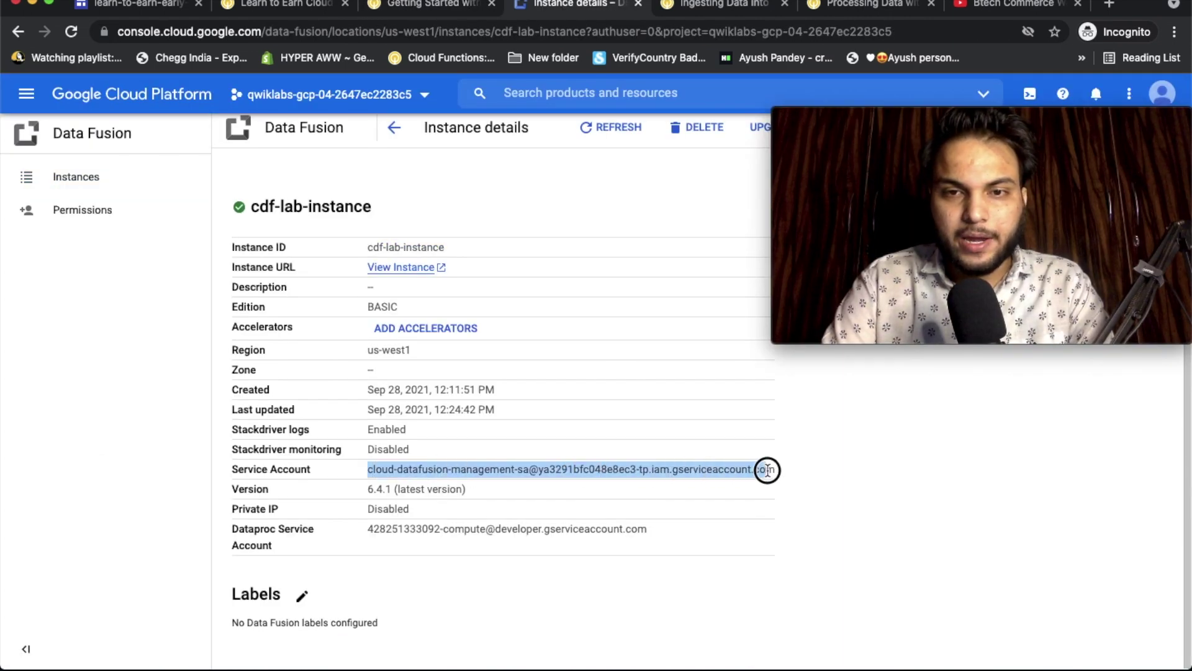
Check the lab's IAM instructions and enter the copied Data Fusion service account as a new principal in the project's IAM permissions
{"action": "key", "text": "super+alt+Left"}
{"action": "scroll", "coordinate": [899, 575], "scroll_direction": "down", "scroll_amount": 1}
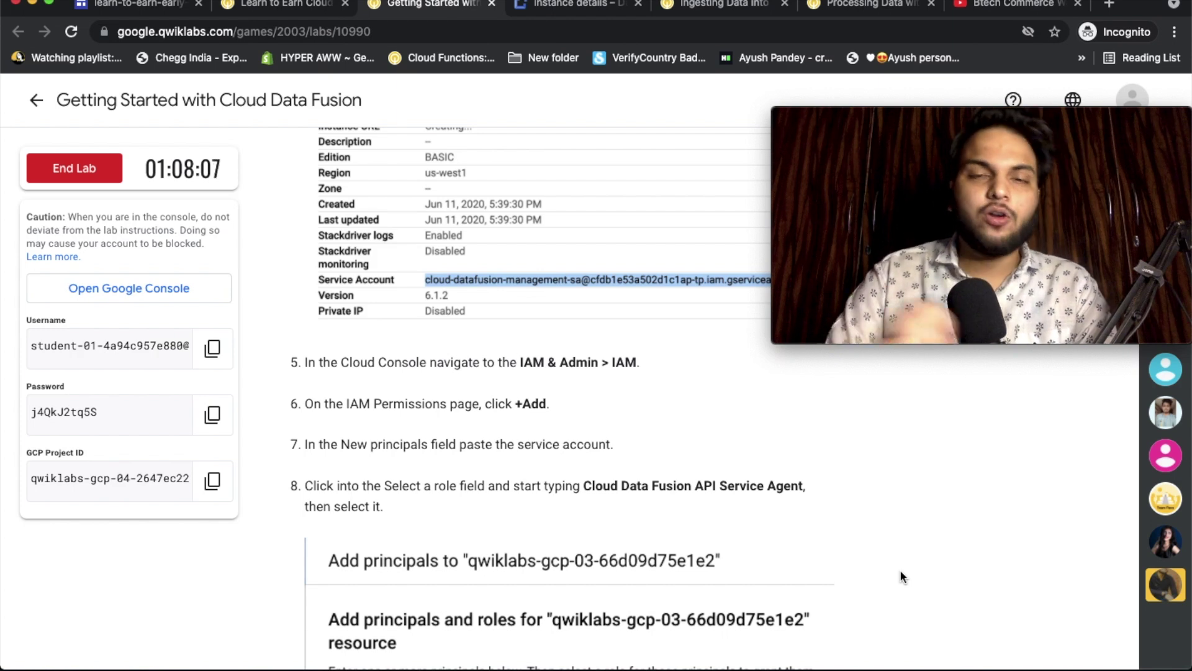
{"action": "scroll", "coordinate": [900, 569], "scroll_direction": "down", "scroll_amount": 2}
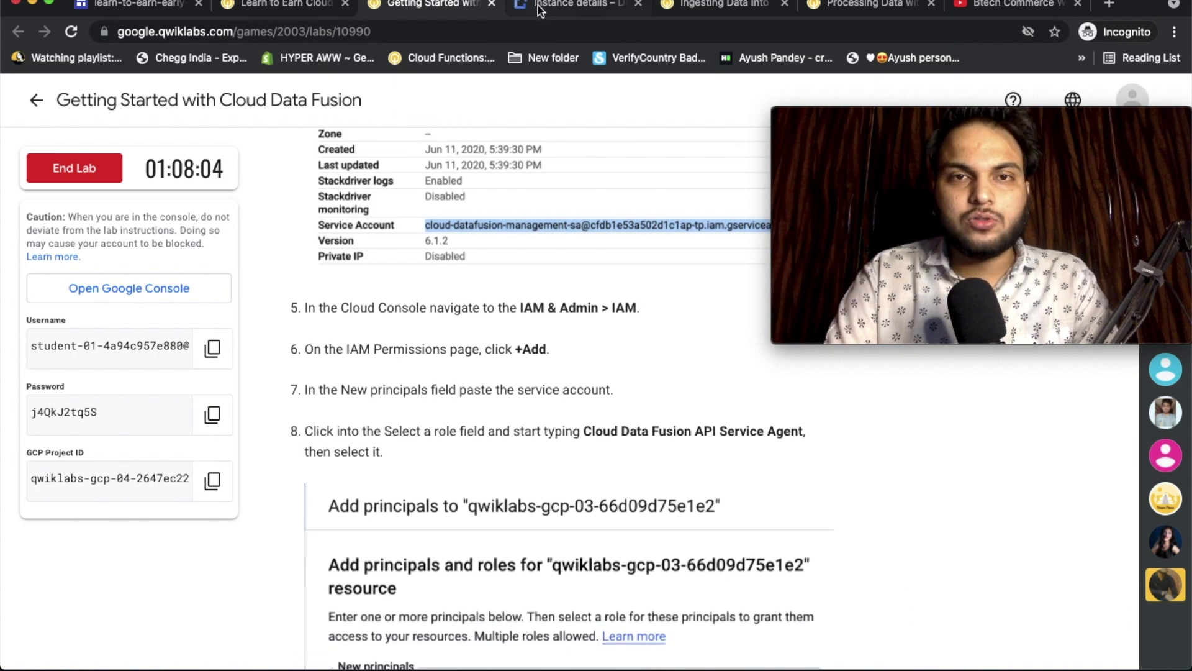
{"action": "key", "text": "super+alt+Right"}
{"action": "left_click", "coordinate": [27, 94]}
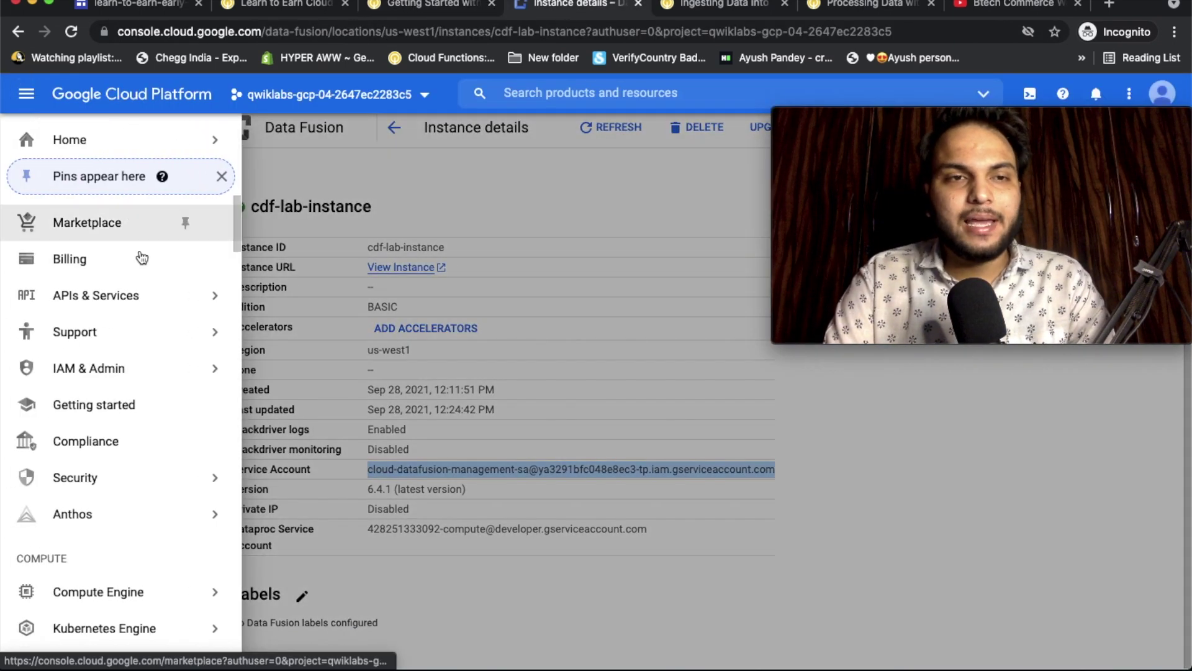
{"action": "mouse_move", "coordinate": [155, 372]}
{"action": "left_click", "coordinate": [275, 100]}
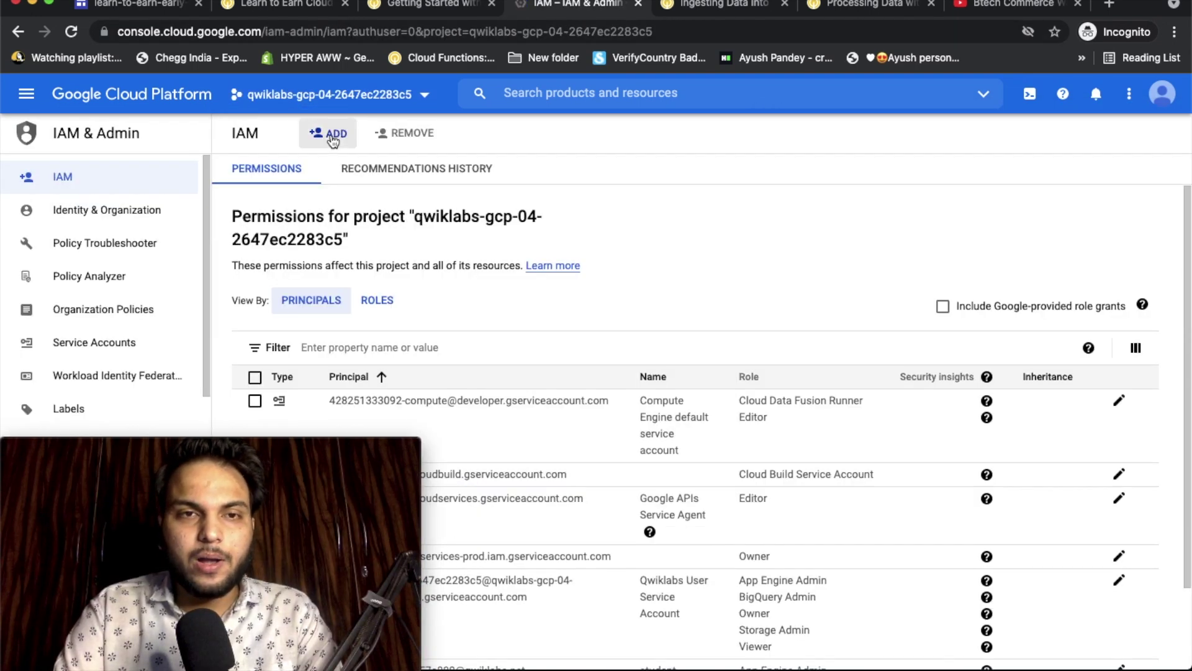
{"action": "left_click", "coordinate": [334, 140]}
{"action": "key", "text": "super+v"}
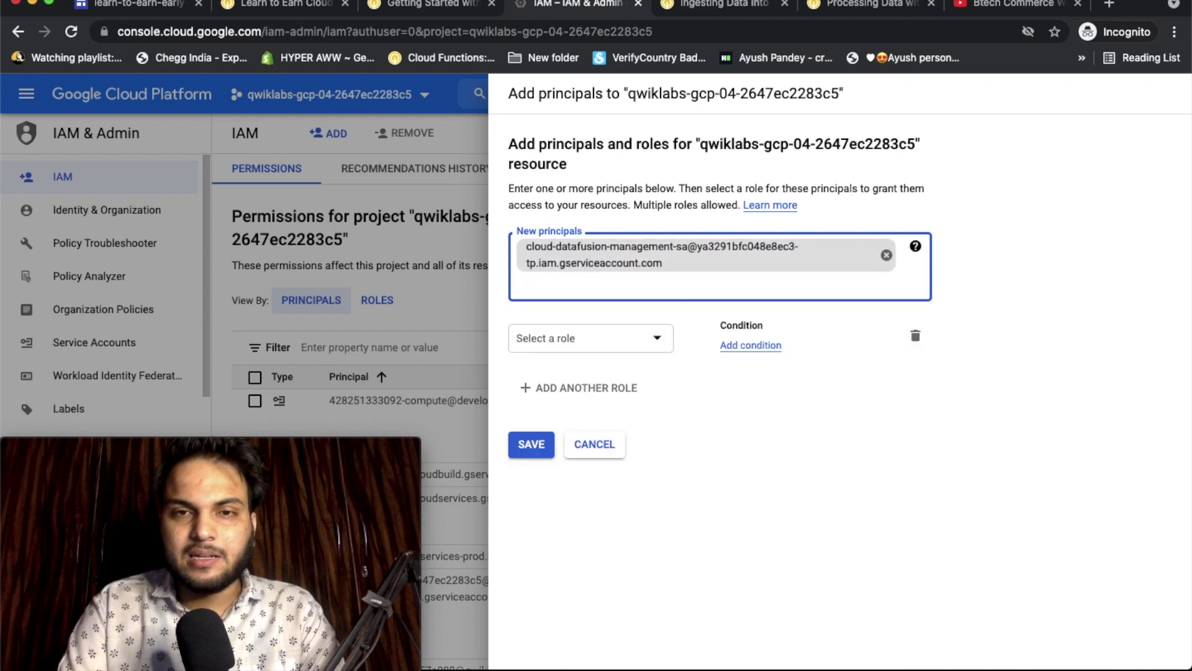
Assign the new principal the Cloud Data Fusion API Service Agent role, copying its name from the lab, and save the policy
{"action": "key", "text": "ctrl+shift+Tab"}
{"action": "scroll", "coordinate": [892, 418], "scroll_direction": "down", "scroll_amount": 1}
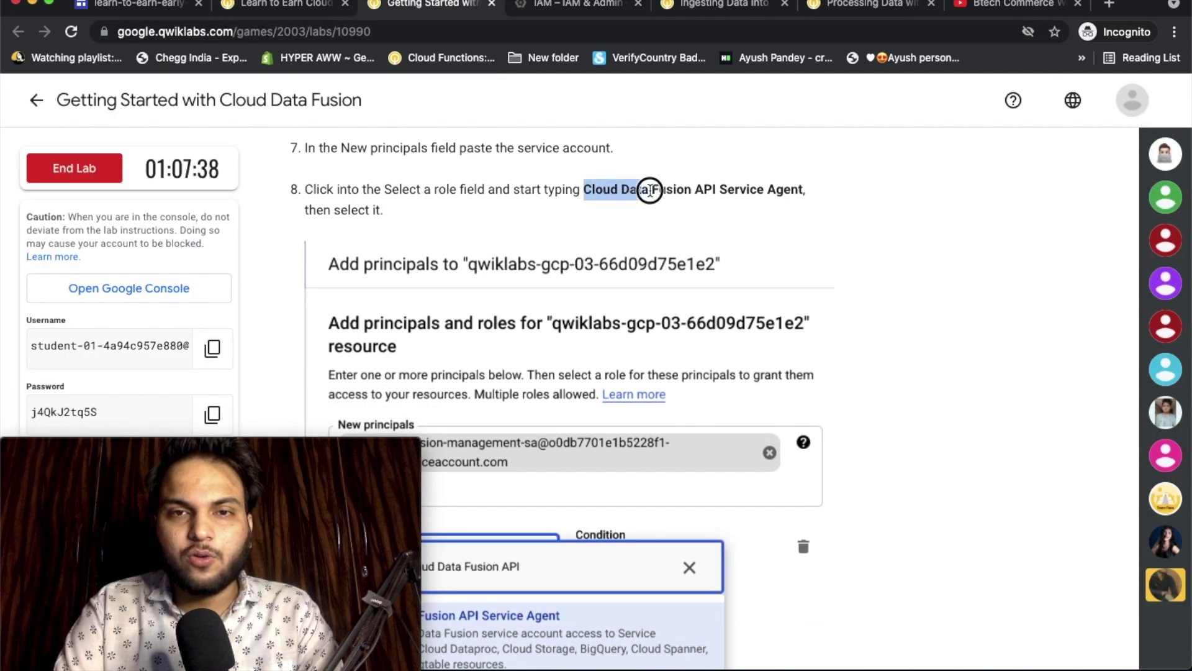
{"action": "left_click_drag", "start_coordinate": [650, 190], "coordinate": [764, 190]}
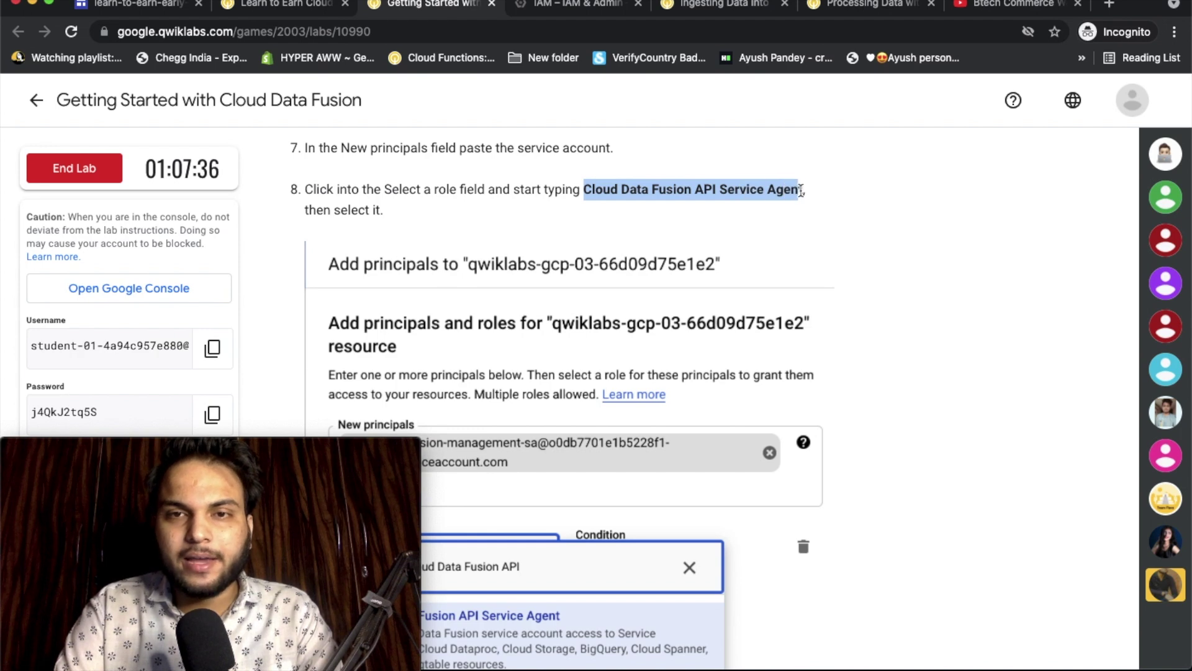
{"action": "key", "text": "ctrl+Tab"}
{"action": "left_click", "coordinate": [588, 342]}
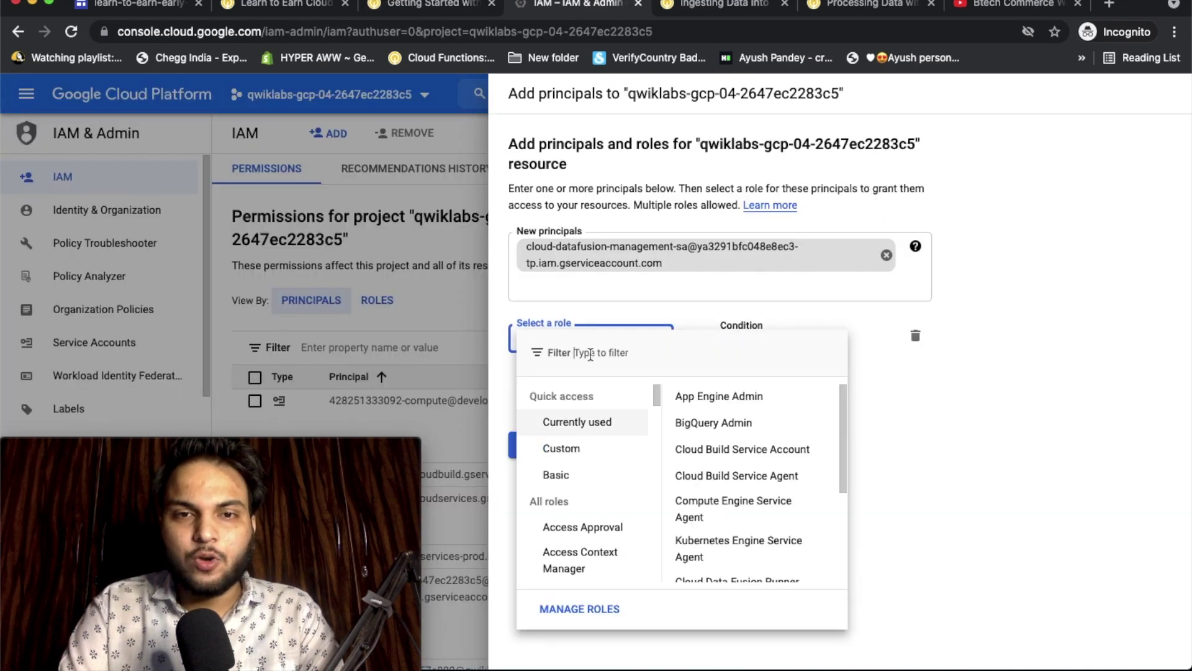
{"action": "type", "text": "Cloud Data Fusion API Service Agent"}
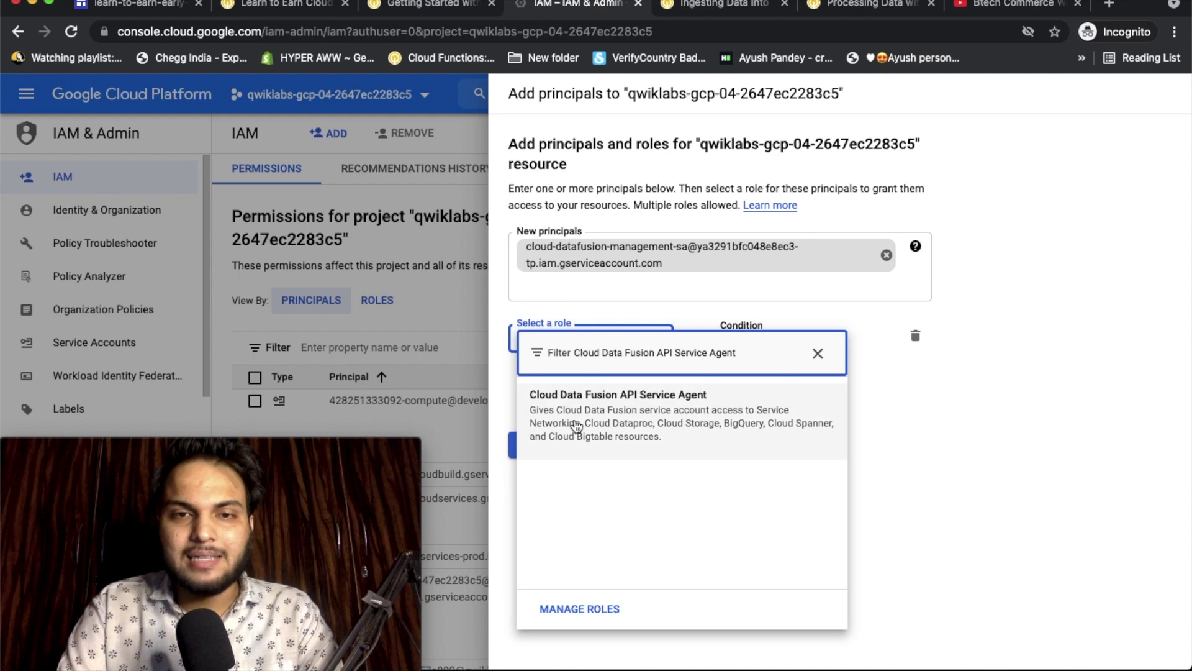
{"action": "key", "text": "ctrl+shift+Tab"}
{"action": "scroll", "coordinate": [810, 392], "scroll_direction": "down", "scroll_amount": 8}
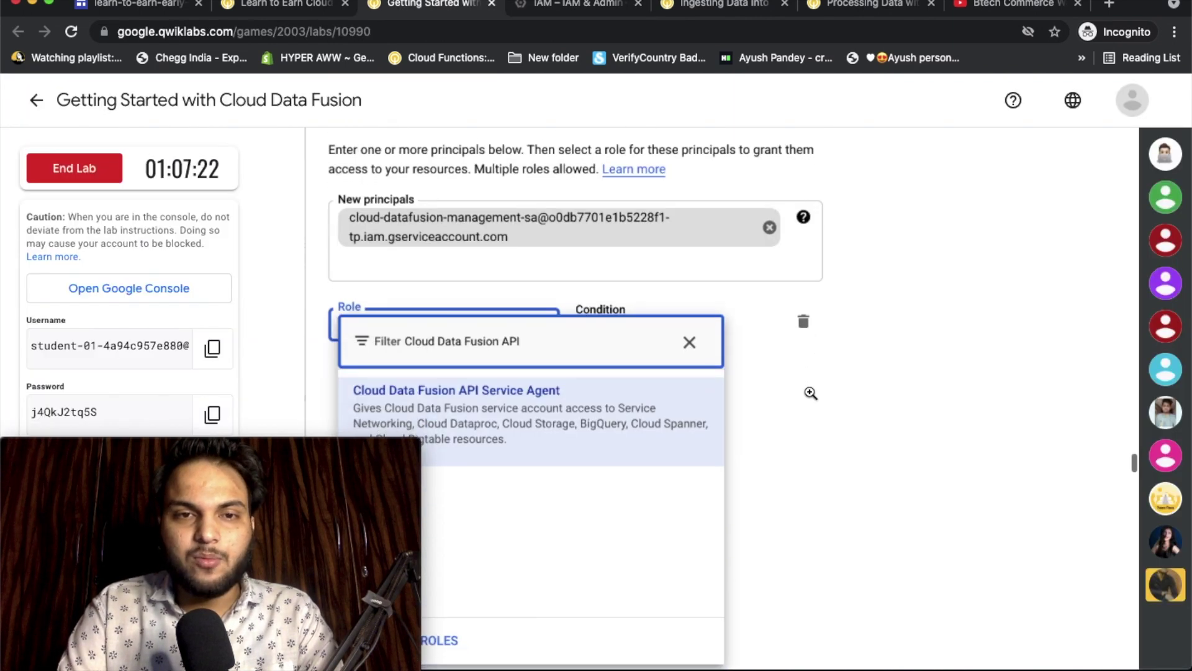
{"action": "scroll", "coordinate": [564, 298], "scroll_direction": "down", "scroll_amount": 1}
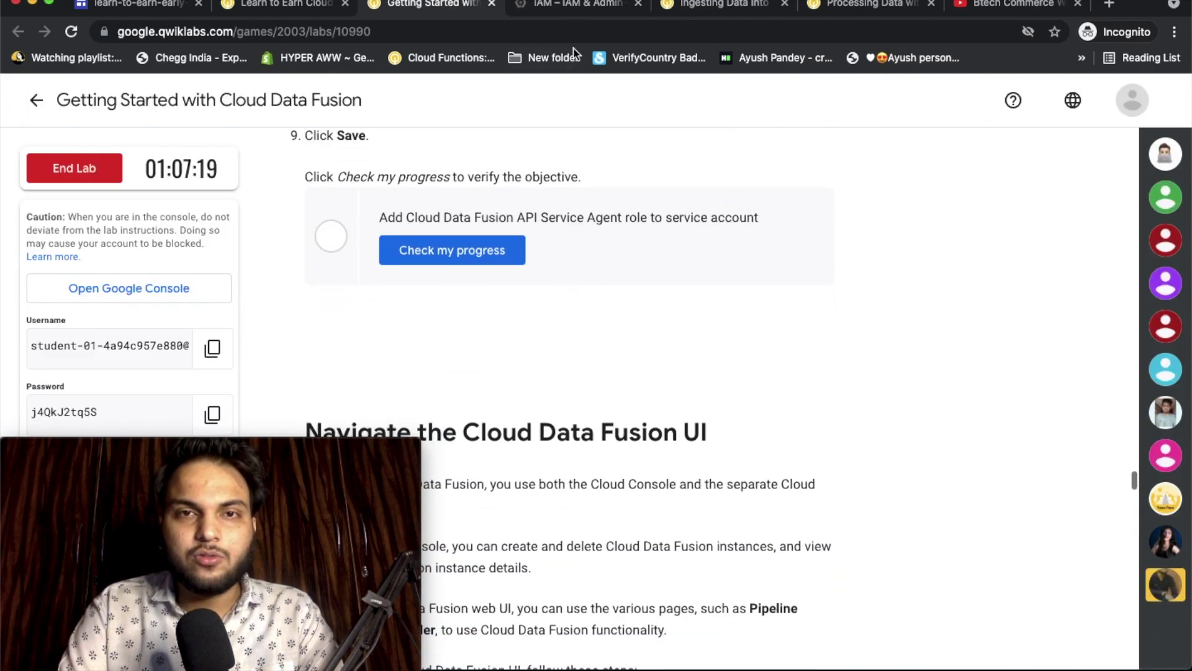
{"action": "left_click", "coordinate": [568, 11]}
{"action": "left_click", "coordinate": [533, 508]}
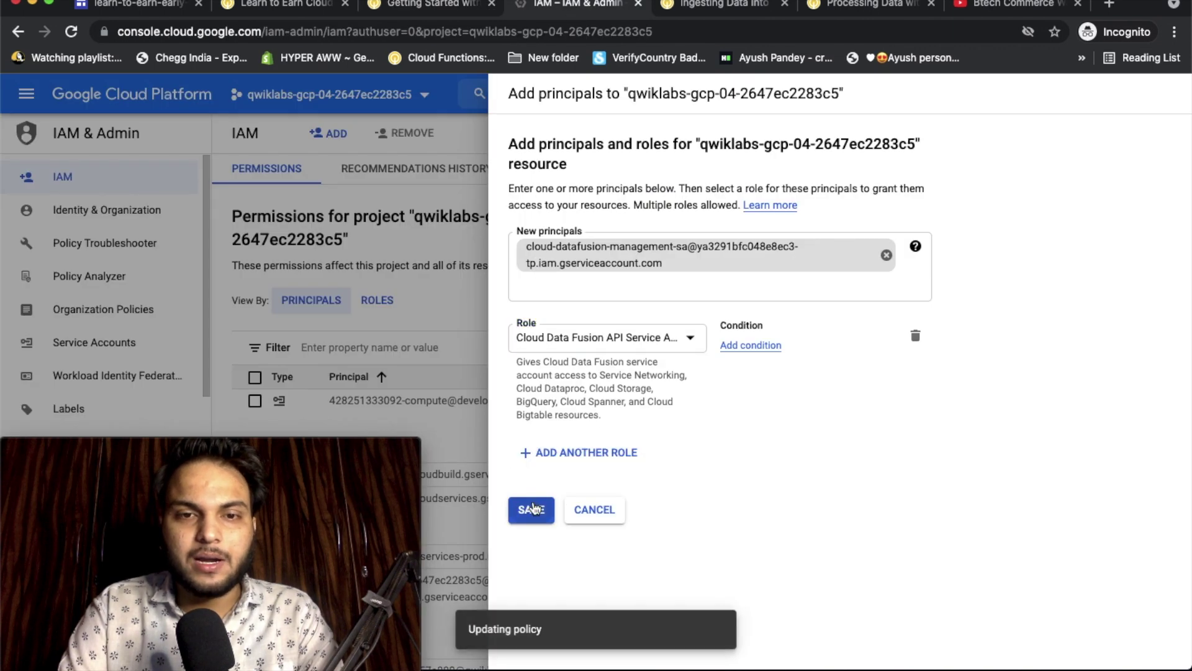
Return to the lab and check progress on adding the Cloud Data Fusion API Service Agent role to the service account
{"action": "left_click", "coordinate": [282, 526]}
{"action": "left_click_drag", "start_coordinate": [283, 527], "coordinate": [1054, 535]}
{"action": "left_click", "coordinate": [429, 5]}
{"action": "left_click", "coordinate": [487, 239]}
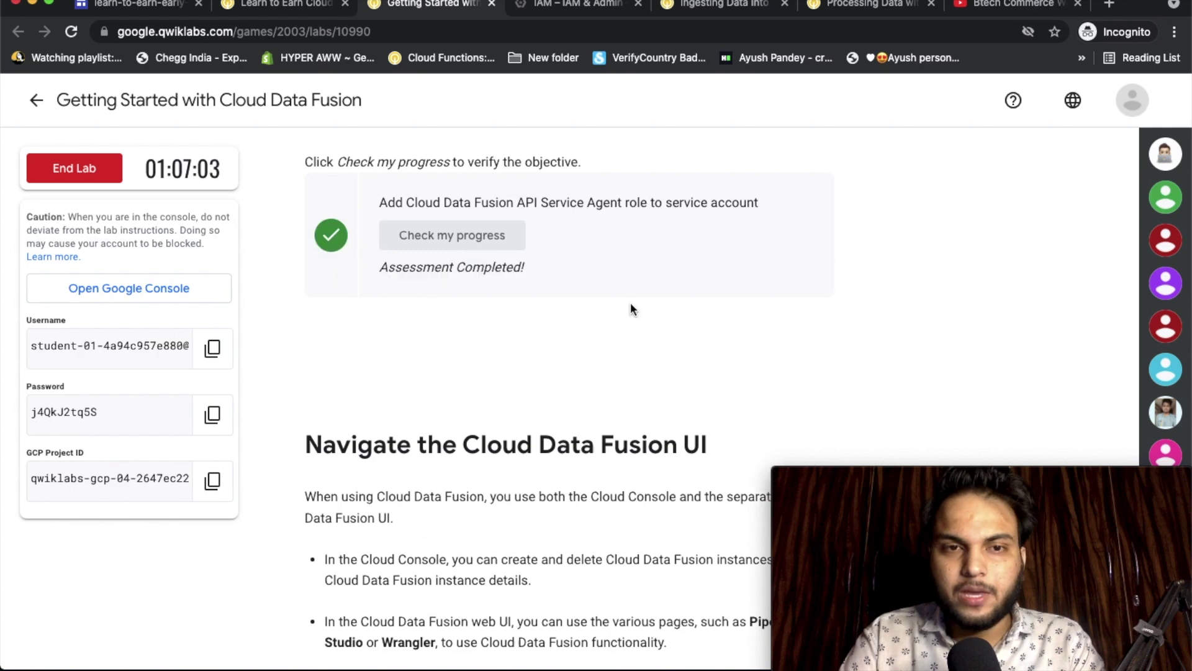
Read the lab's Navigate the Cloud Data Fusion UI section and search the console for "data fu" to open the Data Fusion instances list
{"action": "scroll", "coordinate": [700, 348], "scroll_direction": "down", "scroll_amount": 5}
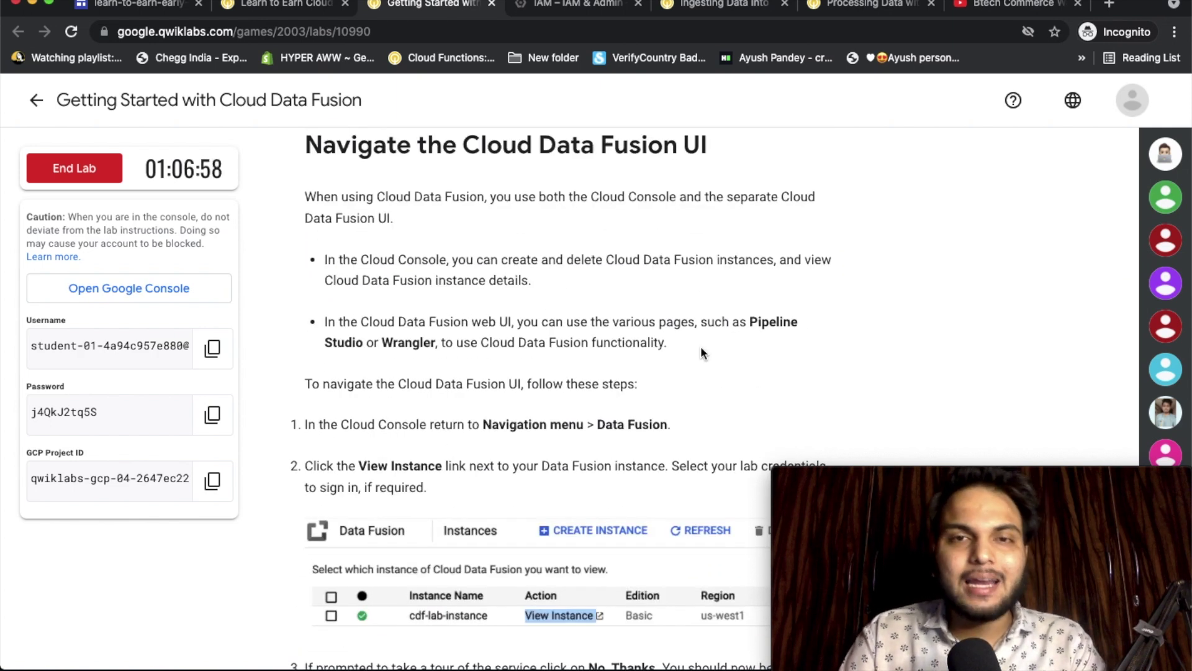
{"action": "scroll", "coordinate": [700, 352], "scroll_direction": "down", "scroll_amount": 6}
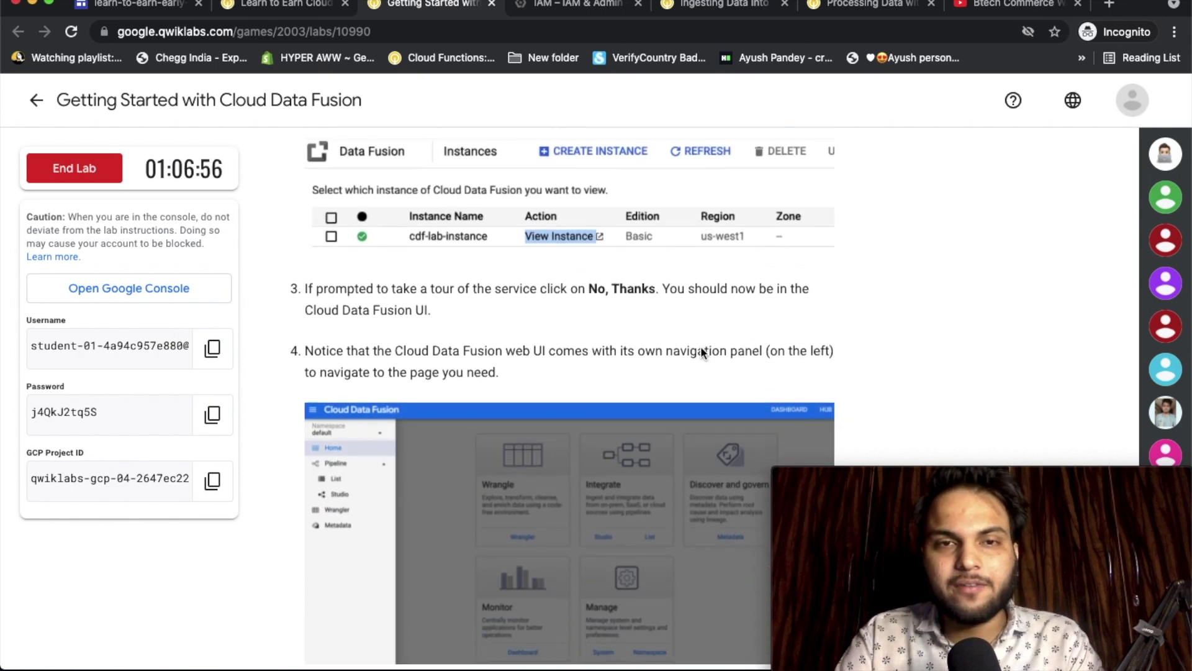
{"action": "scroll", "coordinate": [919, 348], "scroll_direction": "down", "scroll_amount": 2}
{"action": "scroll", "coordinate": [944, 353], "scroll_direction": "down", "scroll_amount": 4}
{"action": "left_click", "coordinate": [567, 10]}
{"action": "left_click", "coordinate": [539, 94]}
{"action": "type", "text": "data fu"}
{"action": "key", "text": "Return"}
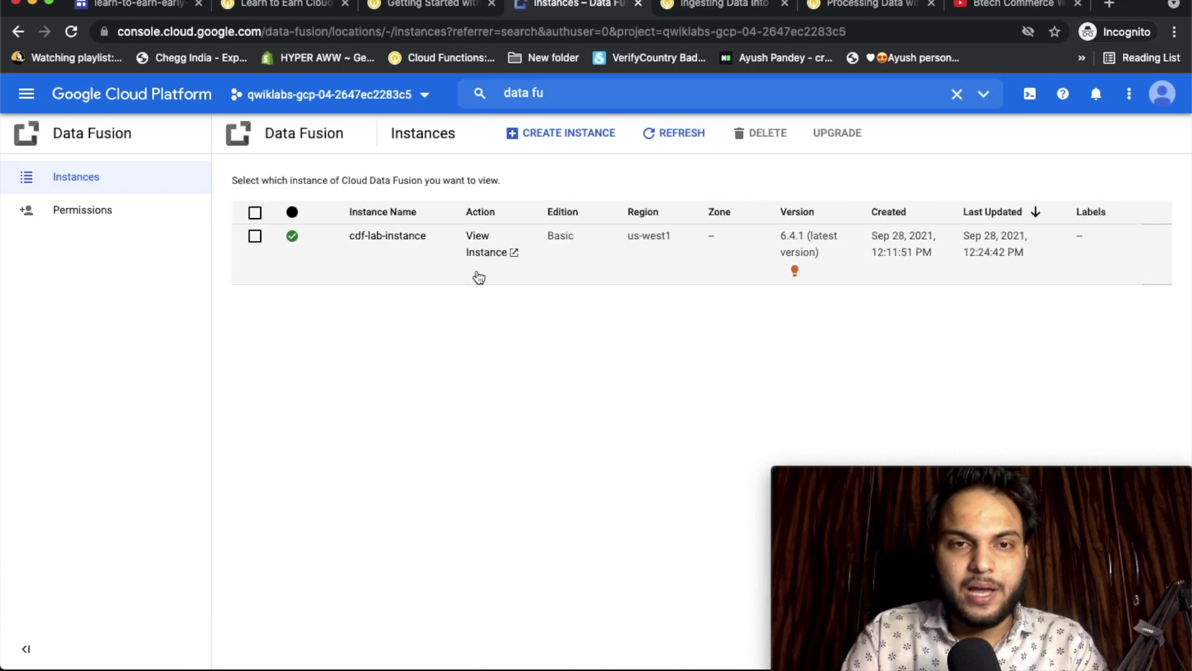
Open cdf-lab-instance in the Cloud Data Fusion UI and choose the active lab student account to sign in
{"action": "left_click", "coordinate": [515, 254]}
{"action": "left_click_drag", "start_coordinate": [630, 13], "coordinate": [514, 11]}
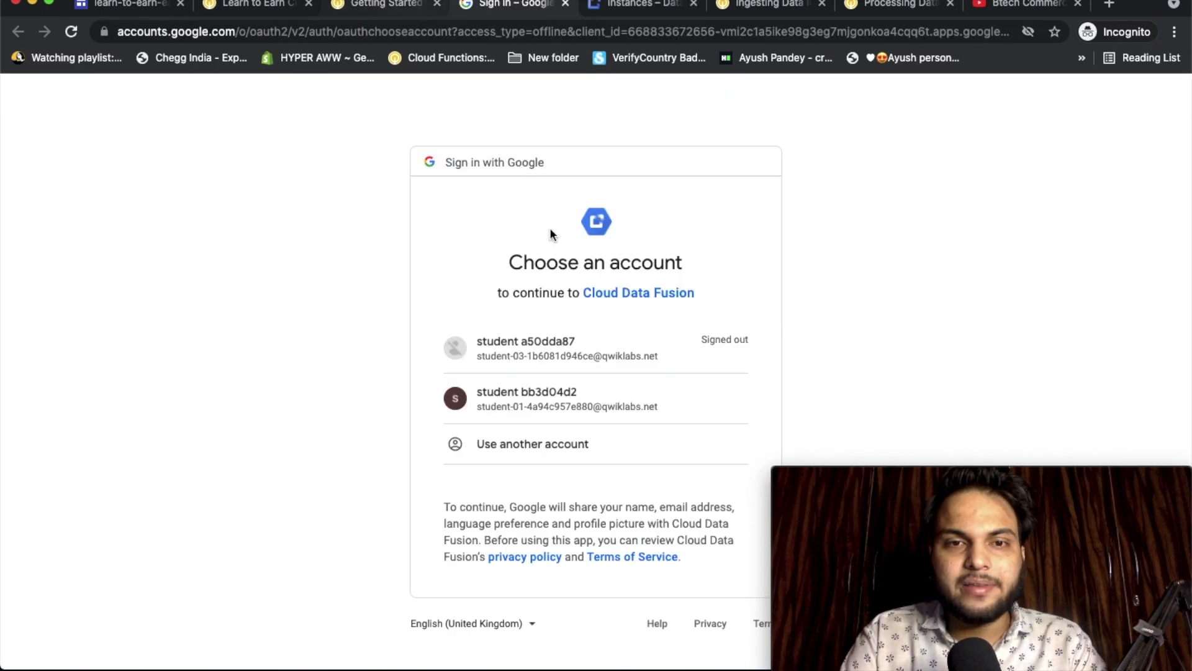
{"action": "left_click", "coordinate": [560, 400]}
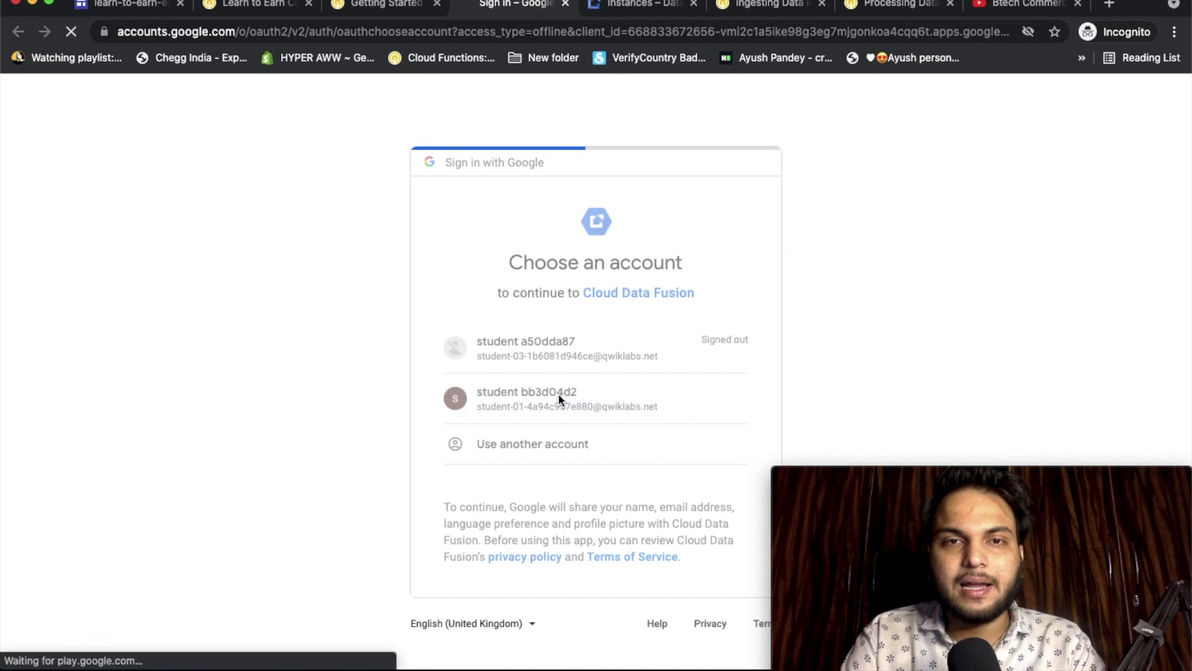
Check the lab's Deploy a sample pipeline section and decline the Cloud Data Fusion welcome tour
{"action": "left_click", "coordinate": [391, 11]}
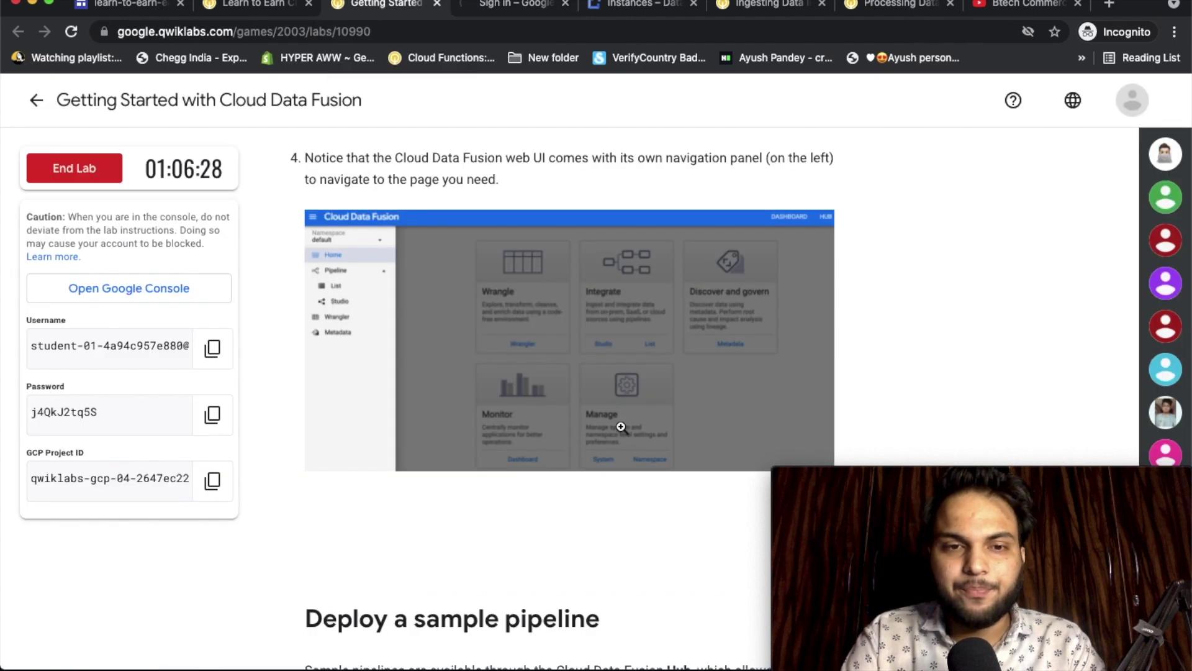
{"action": "scroll", "coordinate": [621, 428], "scroll_direction": "down", "scroll_amount": 7}
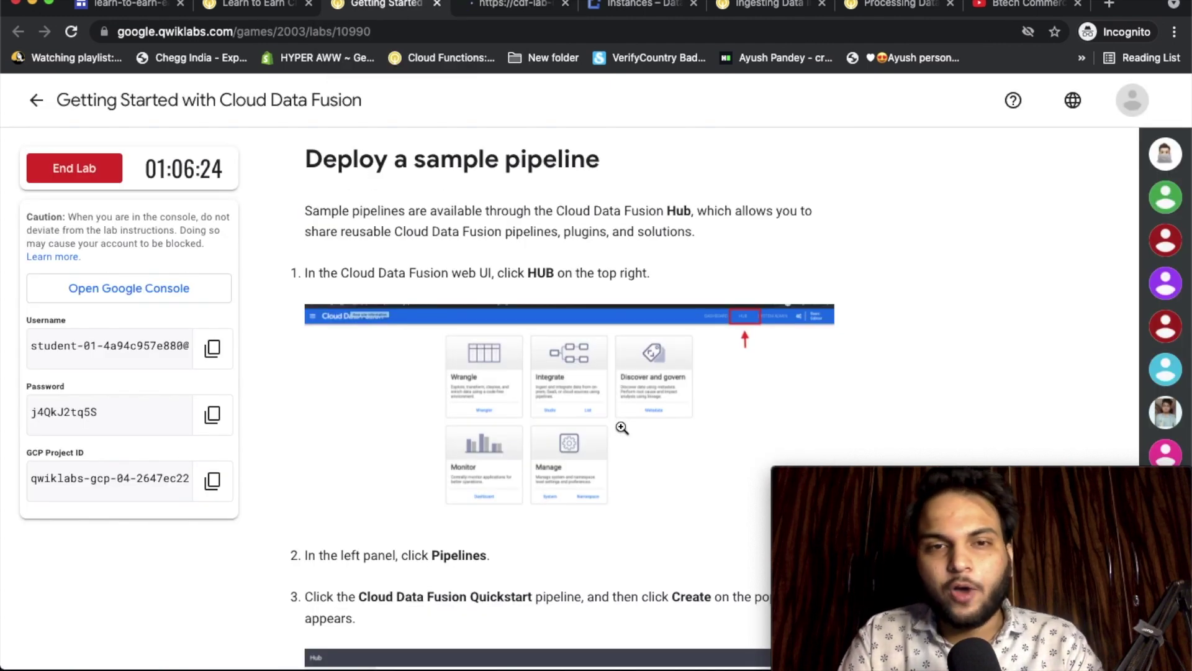
{"action": "left_click", "coordinate": [502, 8]}
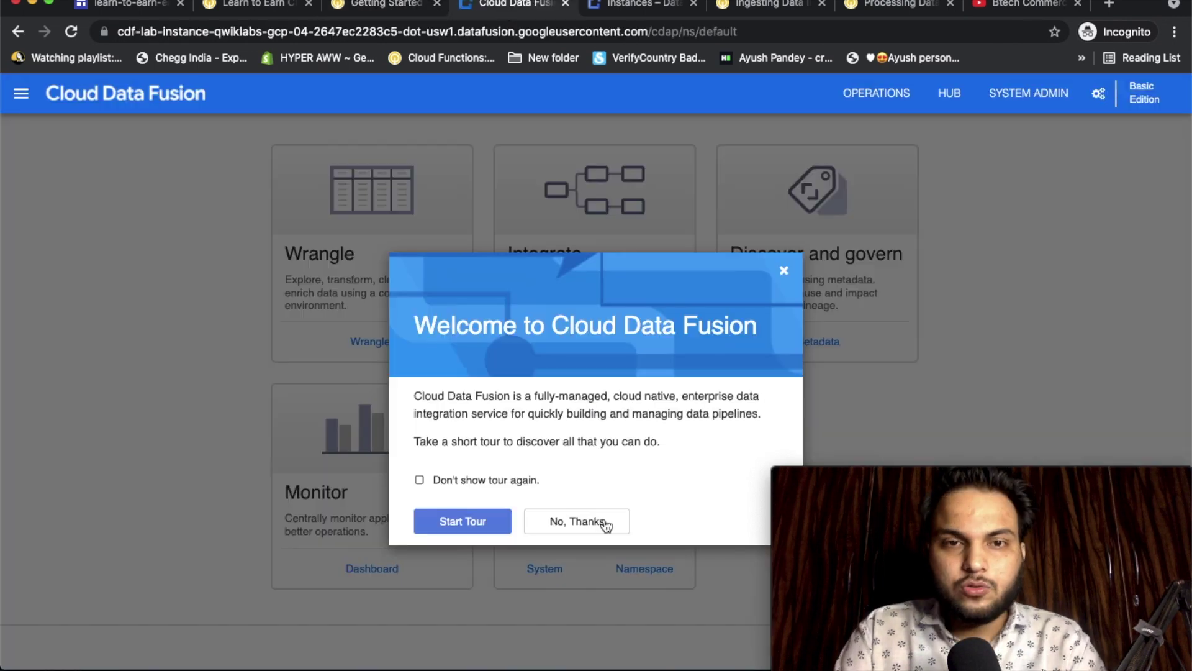
{"action": "left_click", "coordinate": [577, 521]}
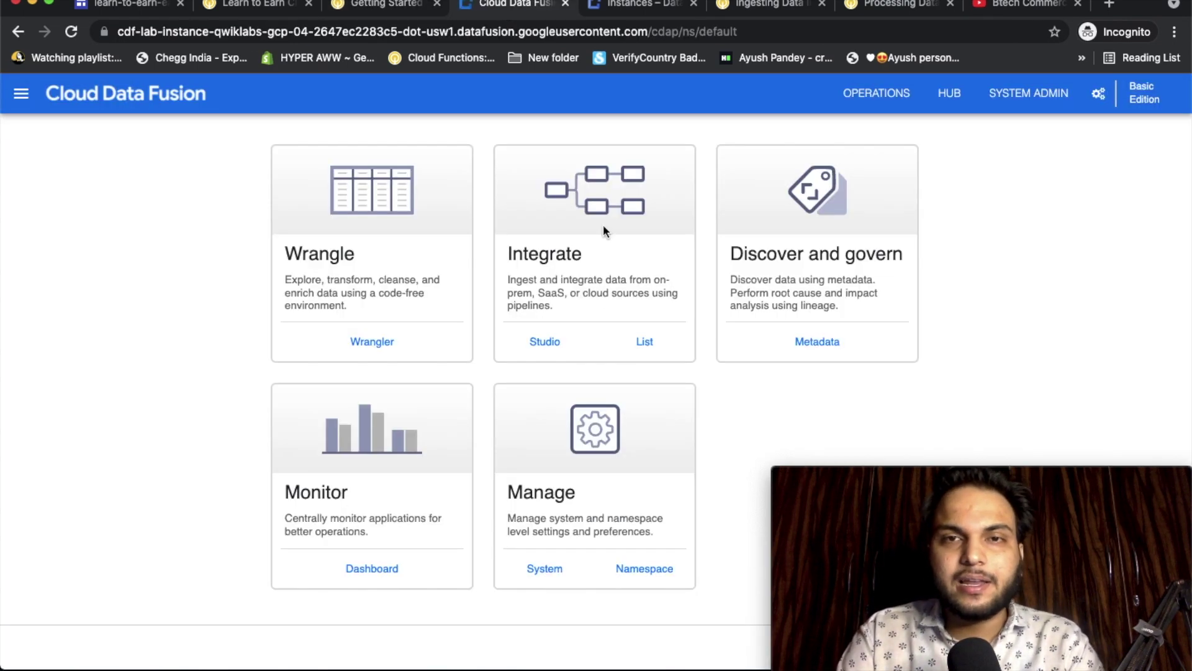
Reread the first sample pipeline instruction in the lab and open the Hub in Cloud Data Fusion
{"action": "left_click", "coordinate": [382, 4]}
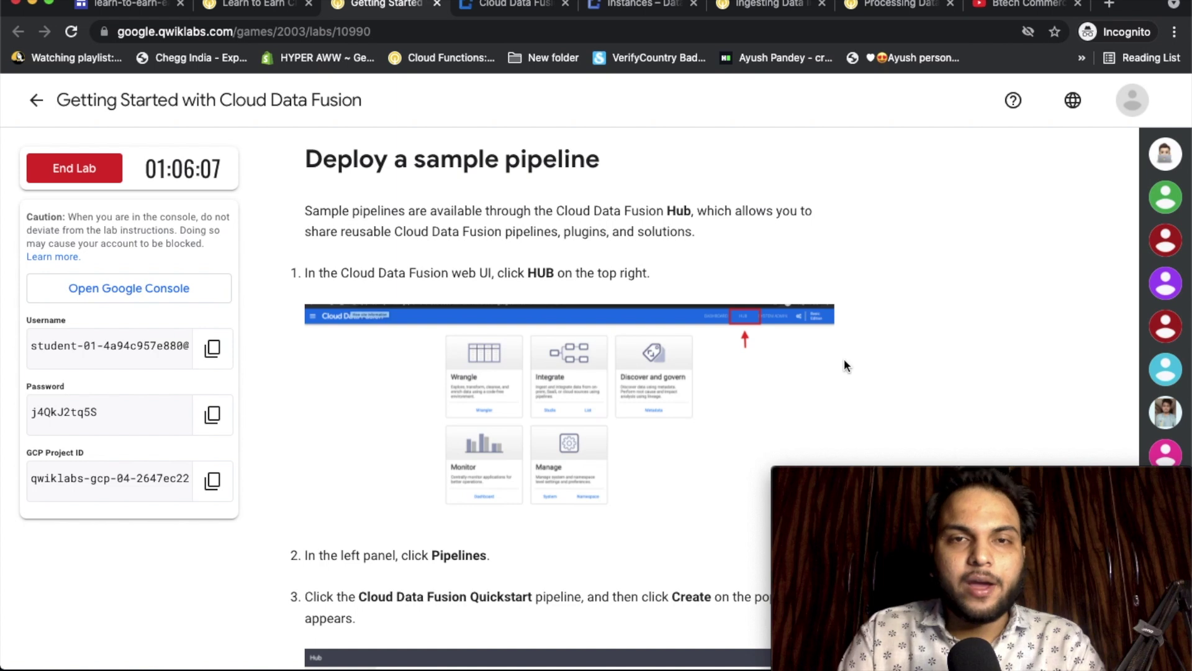
{"action": "scroll", "coordinate": [844, 364], "scroll_direction": "down", "scroll_amount": 1}
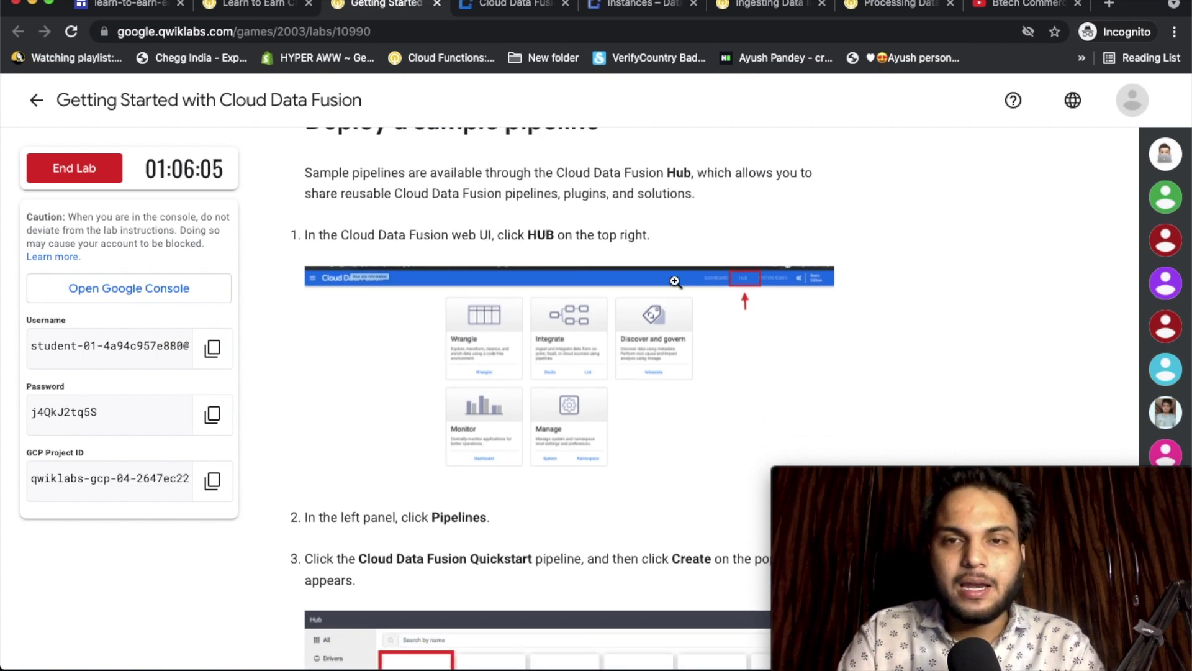
{"action": "left_click", "coordinate": [509, 6]}
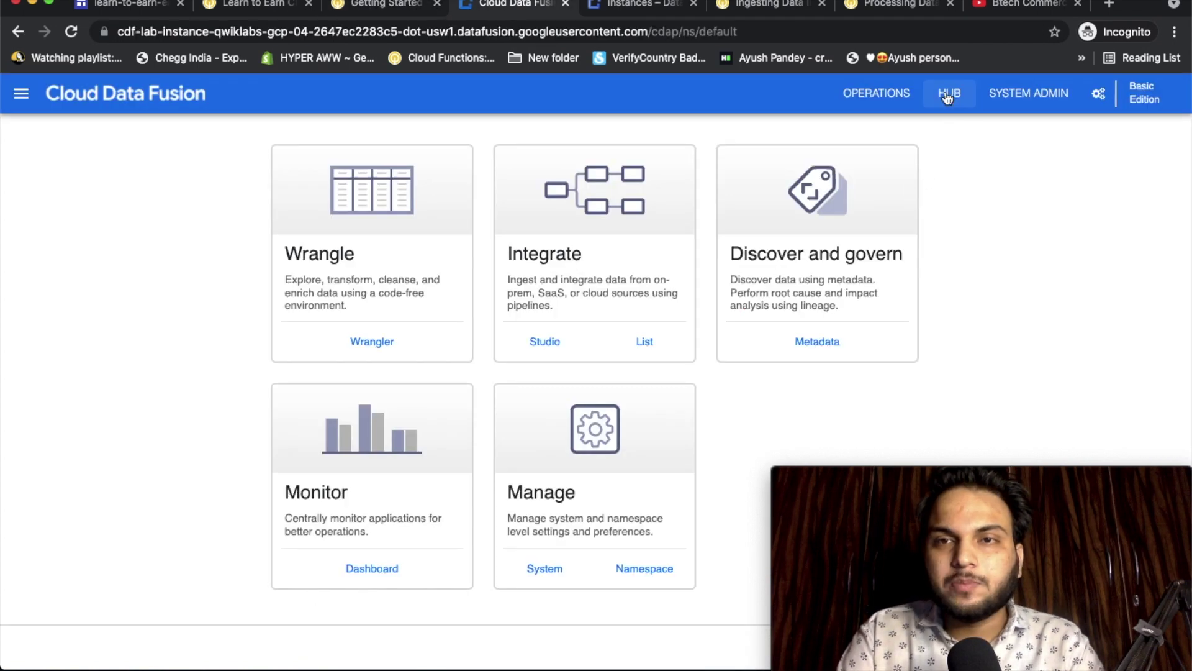
{"action": "left_click", "coordinate": [946, 96]}
Read the lab's Quickstart pipeline instructions and show the Pipelines category in the Hub
{"action": "key", "text": "ctrl+shift+Tab"}
{"action": "scroll", "coordinate": [611, 320], "scroll_direction": "down", "scroll_amount": 5}
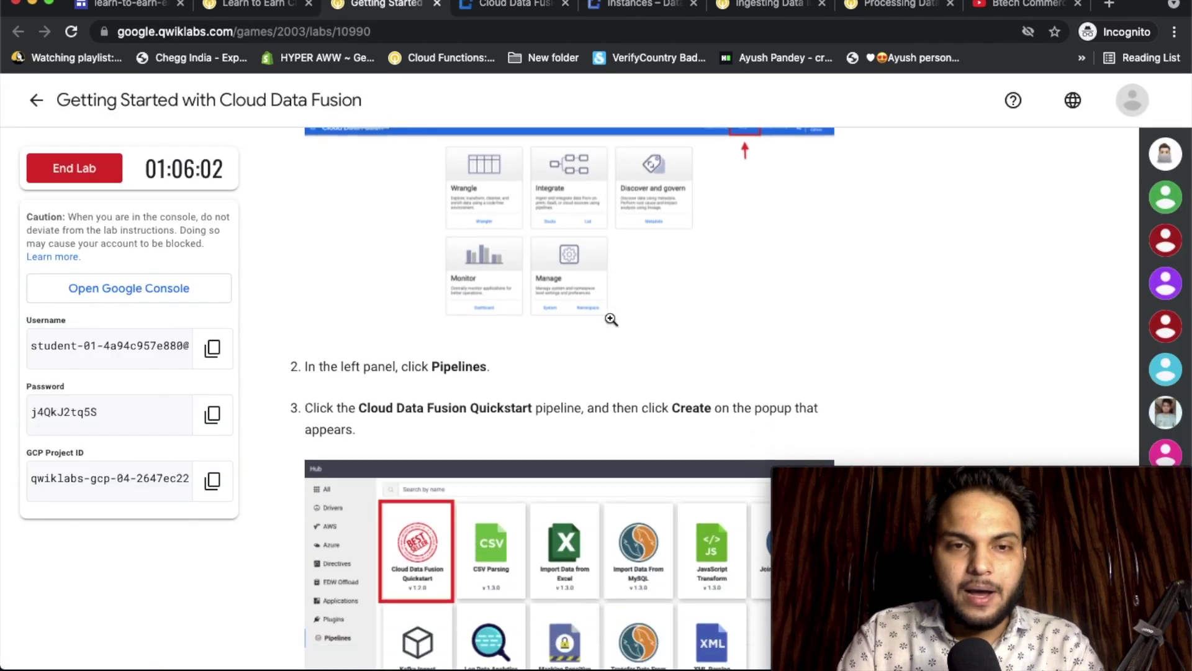
{"action": "scroll", "coordinate": [609, 320], "scroll_direction": "down", "scroll_amount": 3}
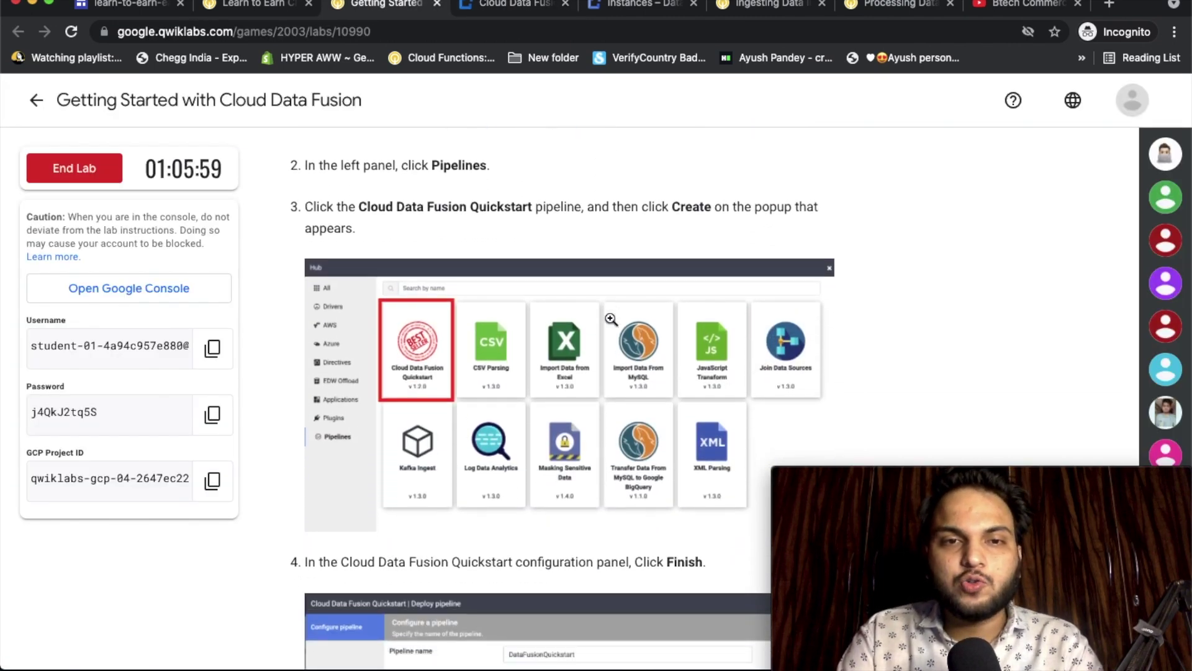
{"action": "left_click", "coordinate": [513, 6]}
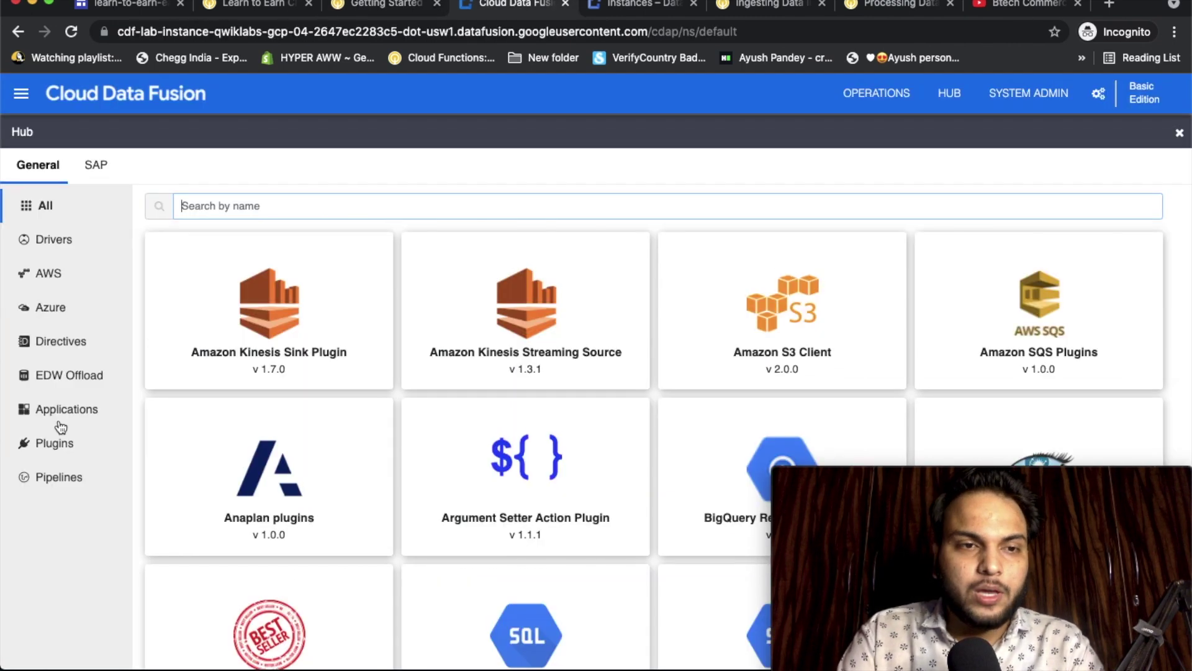
{"action": "left_click", "coordinate": [57, 478]}
Create the Cloud Data Fusion Quickstart pipeline from the Hub, keeping the pipeline name DataFusionQuickstart
{"action": "key", "text": "ctrl+shift+Tab"}
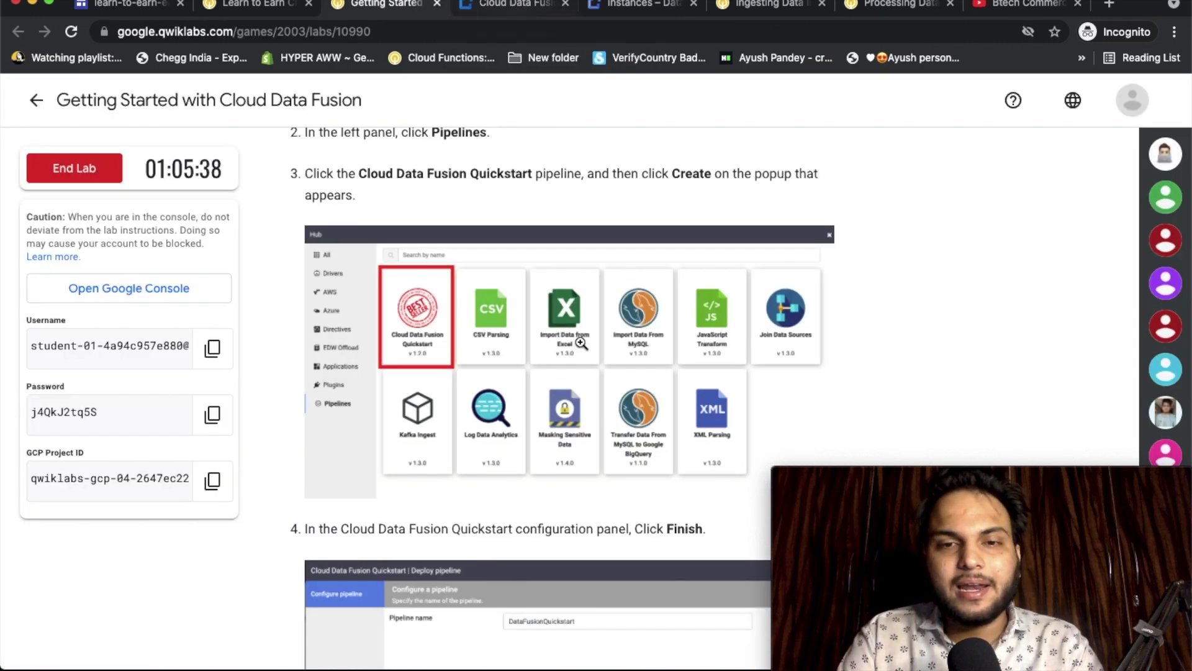
{"action": "scroll", "coordinate": [513, 130], "scroll_direction": "down", "scroll_amount": 1}
{"action": "left_click", "coordinate": [497, 9]}
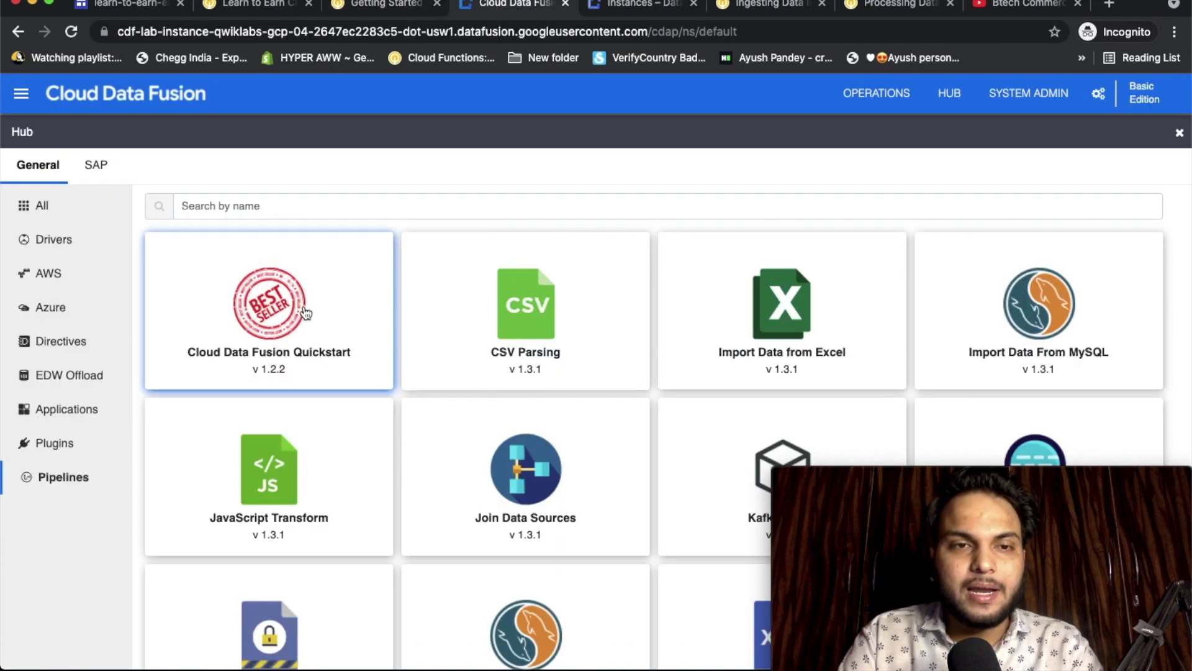
{"action": "left_click", "coordinate": [304, 312]}
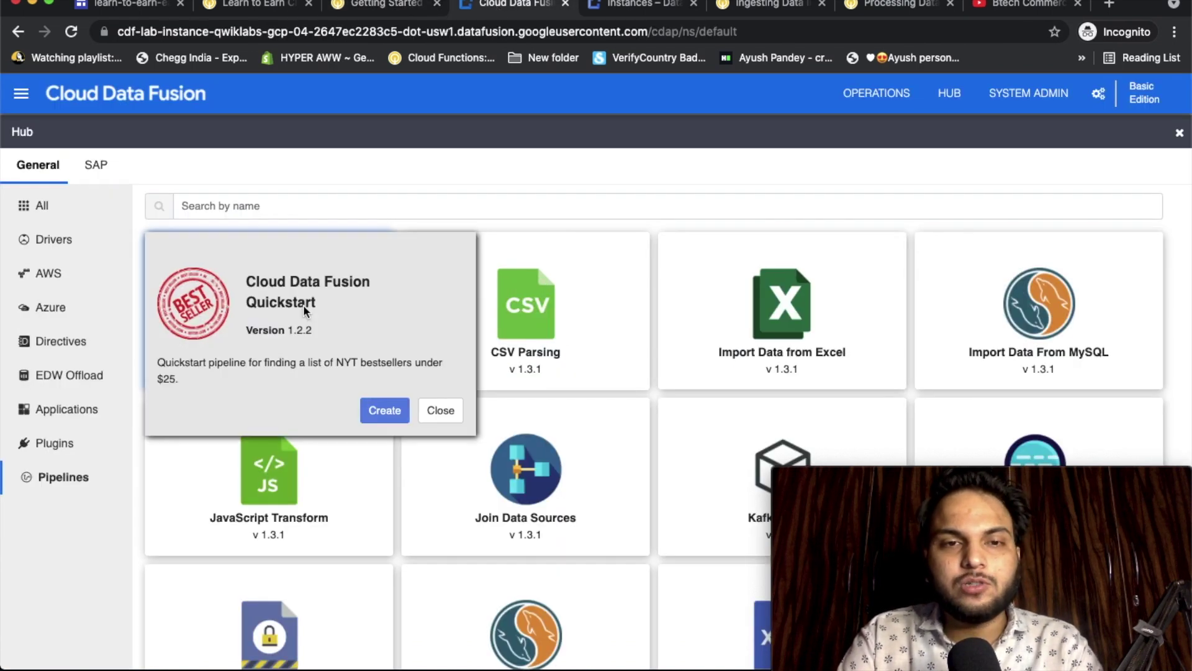
{"action": "left_click", "coordinate": [379, 411]}
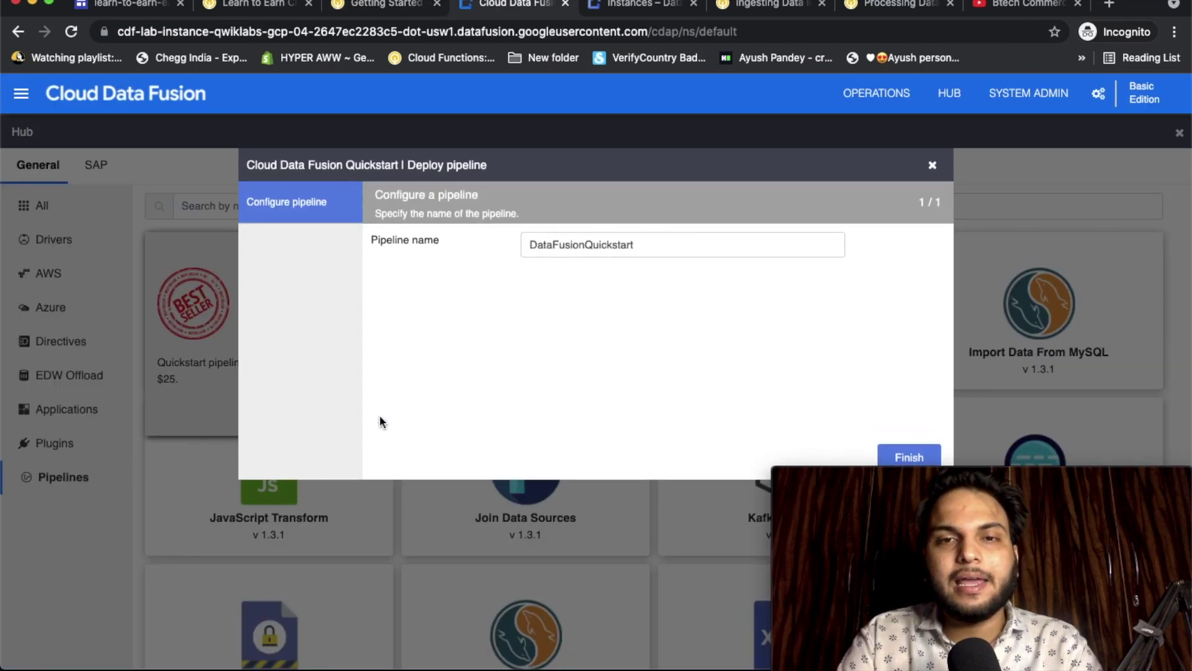
{"action": "left_click", "coordinate": [894, 457]}
Read the lab's Customize Pipeline instruction and open the new DataFusionQuickstart pipeline for customization
{"action": "left_click", "coordinate": [380, 4]}
{"action": "scroll", "coordinate": [786, 386], "scroll_direction": "down", "scroll_amount": 5}
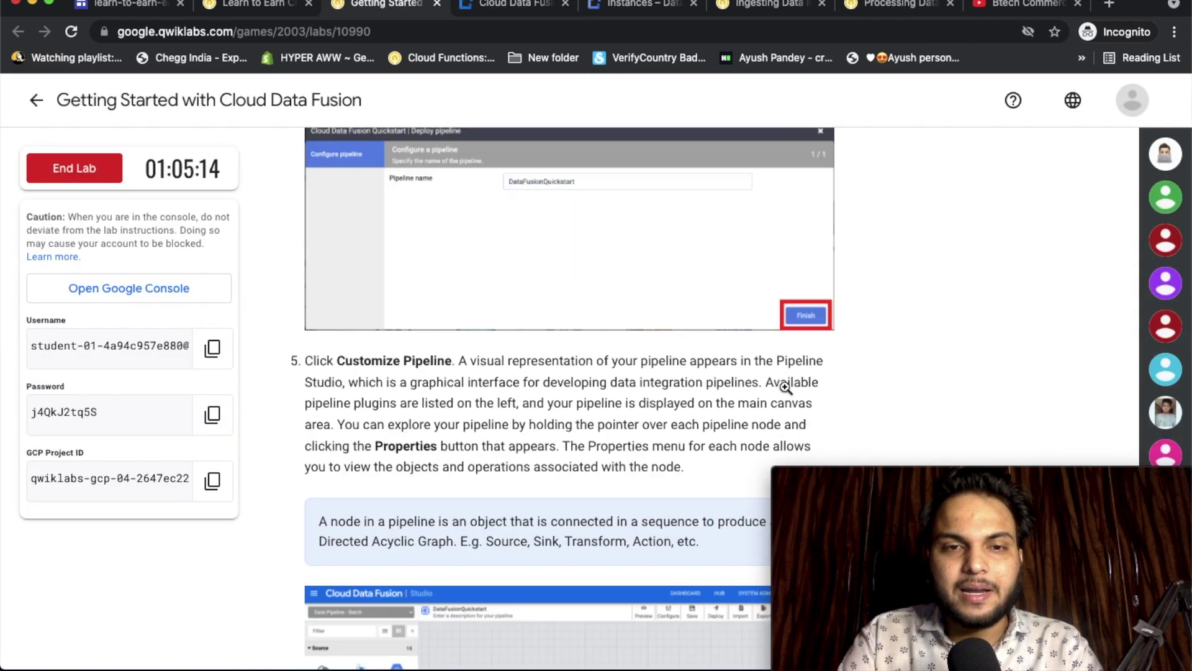
{"action": "scroll", "coordinate": [786, 387], "scroll_direction": "down", "scroll_amount": 4}
{"action": "scroll", "coordinate": [785, 387], "scroll_direction": "up", "scroll_amount": 1}
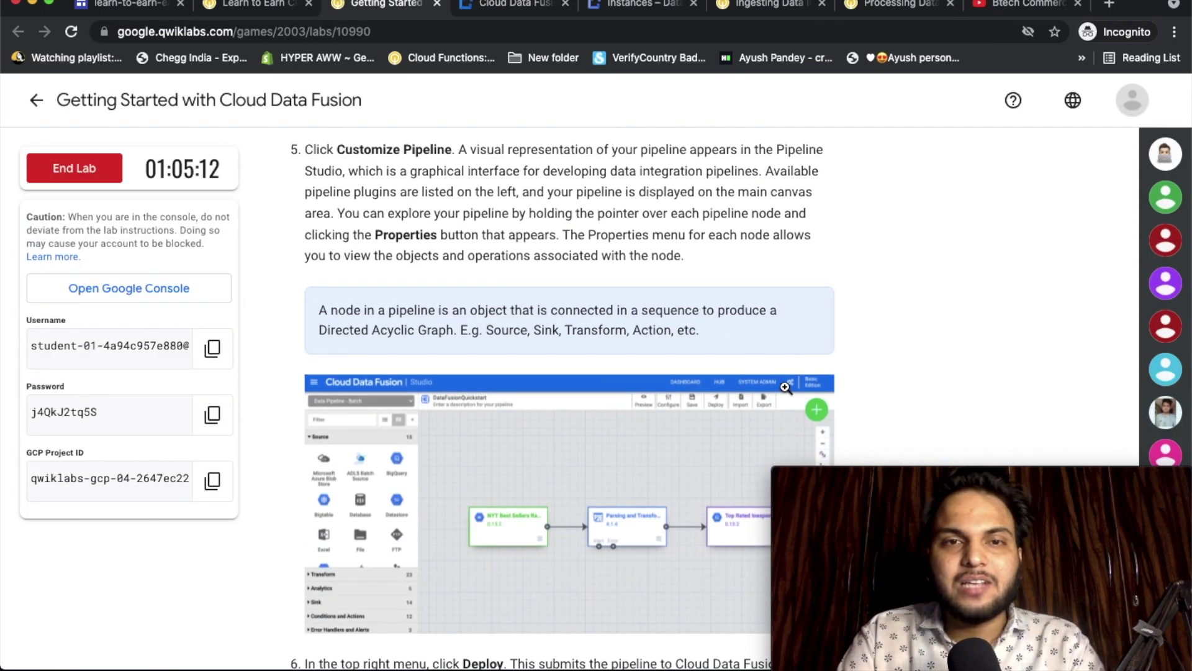
{"action": "scroll", "coordinate": [877, 389], "scroll_direction": "down", "scroll_amount": 1}
{"action": "left_click", "coordinate": [511, 4]}
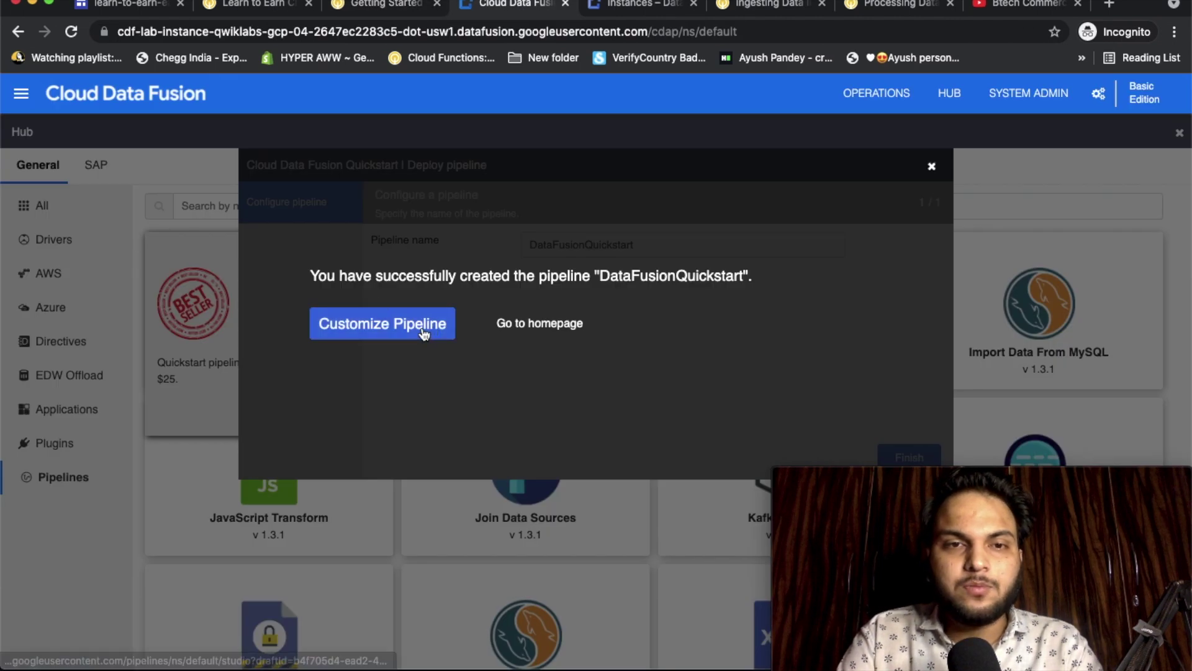
{"action": "left_click", "coordinate": [424, 336]}
Return to the lab and read the instruction for deploying the pipeline
{"action": "left_click", "coordinate": [380, 3]}
{"action": "scroll", "coordinate": [911, 344], "scroll_direction": "down", "scroll_amount": 2}
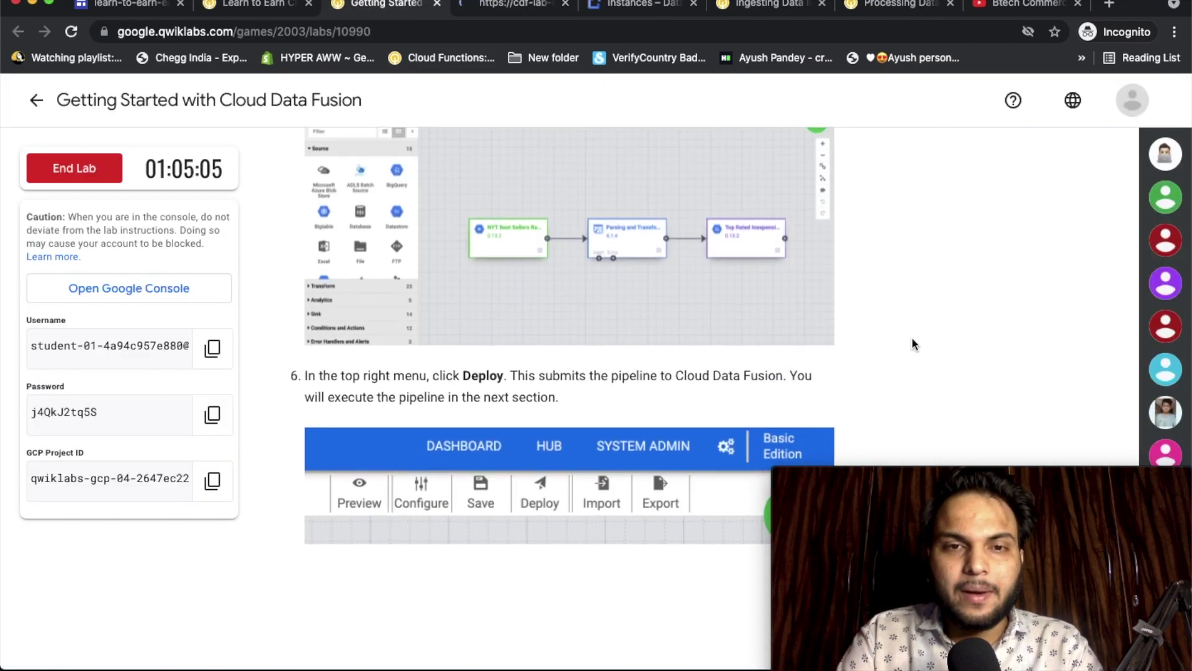